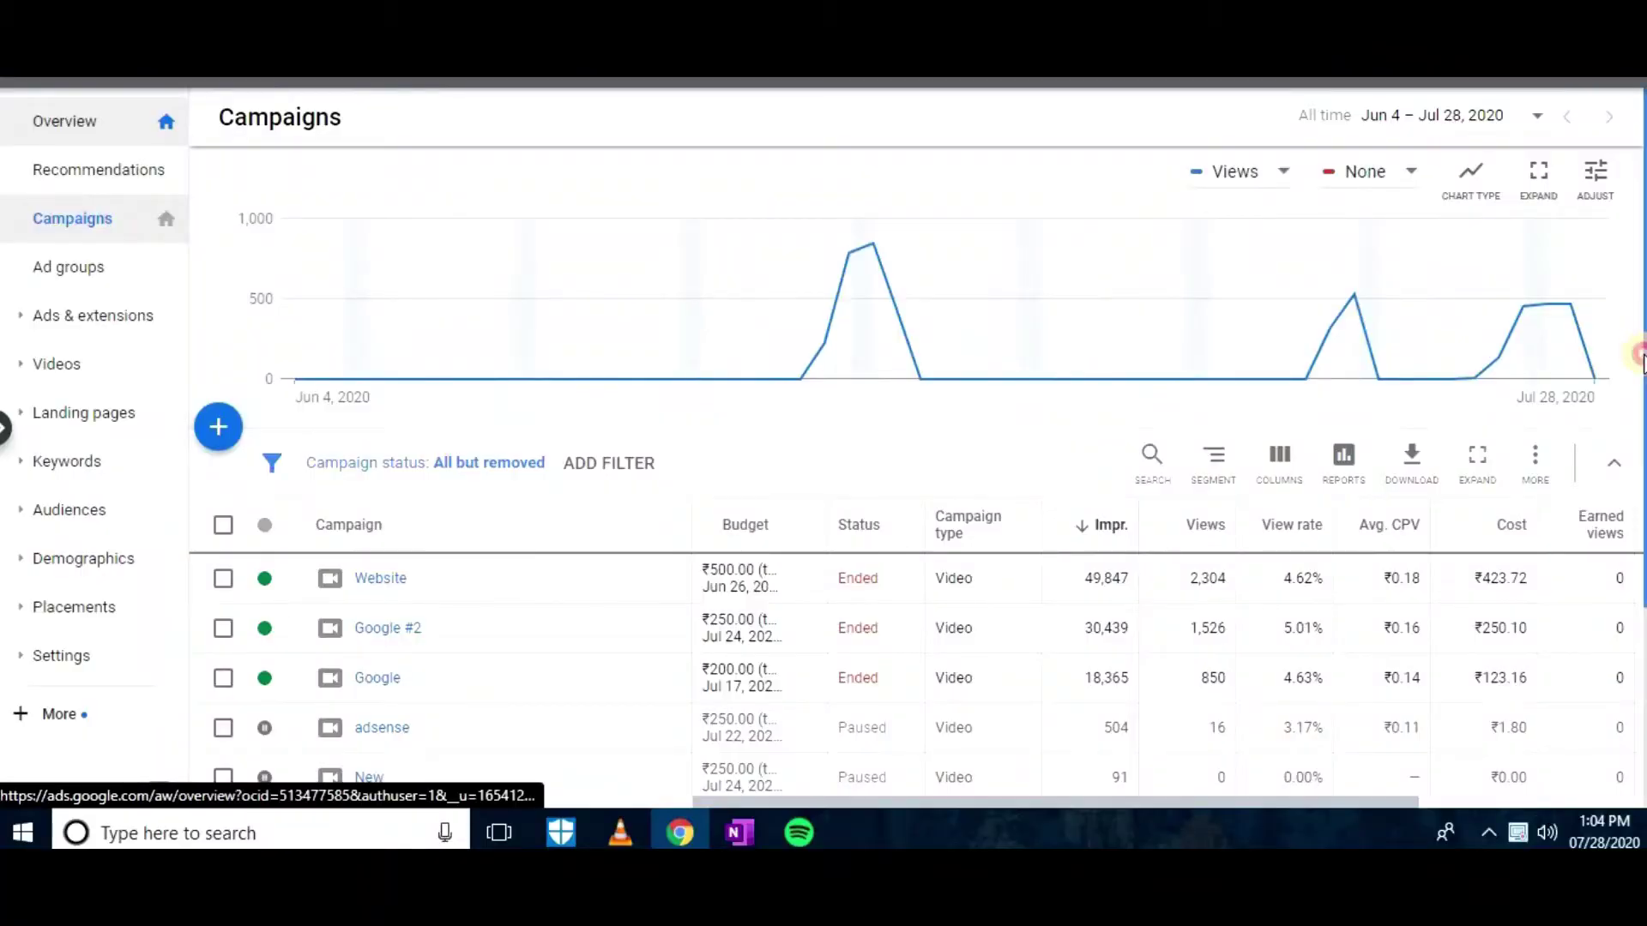
# Start a new Video campaign without a goal's guidance, using the Custom video campaign subtype
pyautogui.moveTo(1640, 359); pyautogui.dragTo(1637, 485)
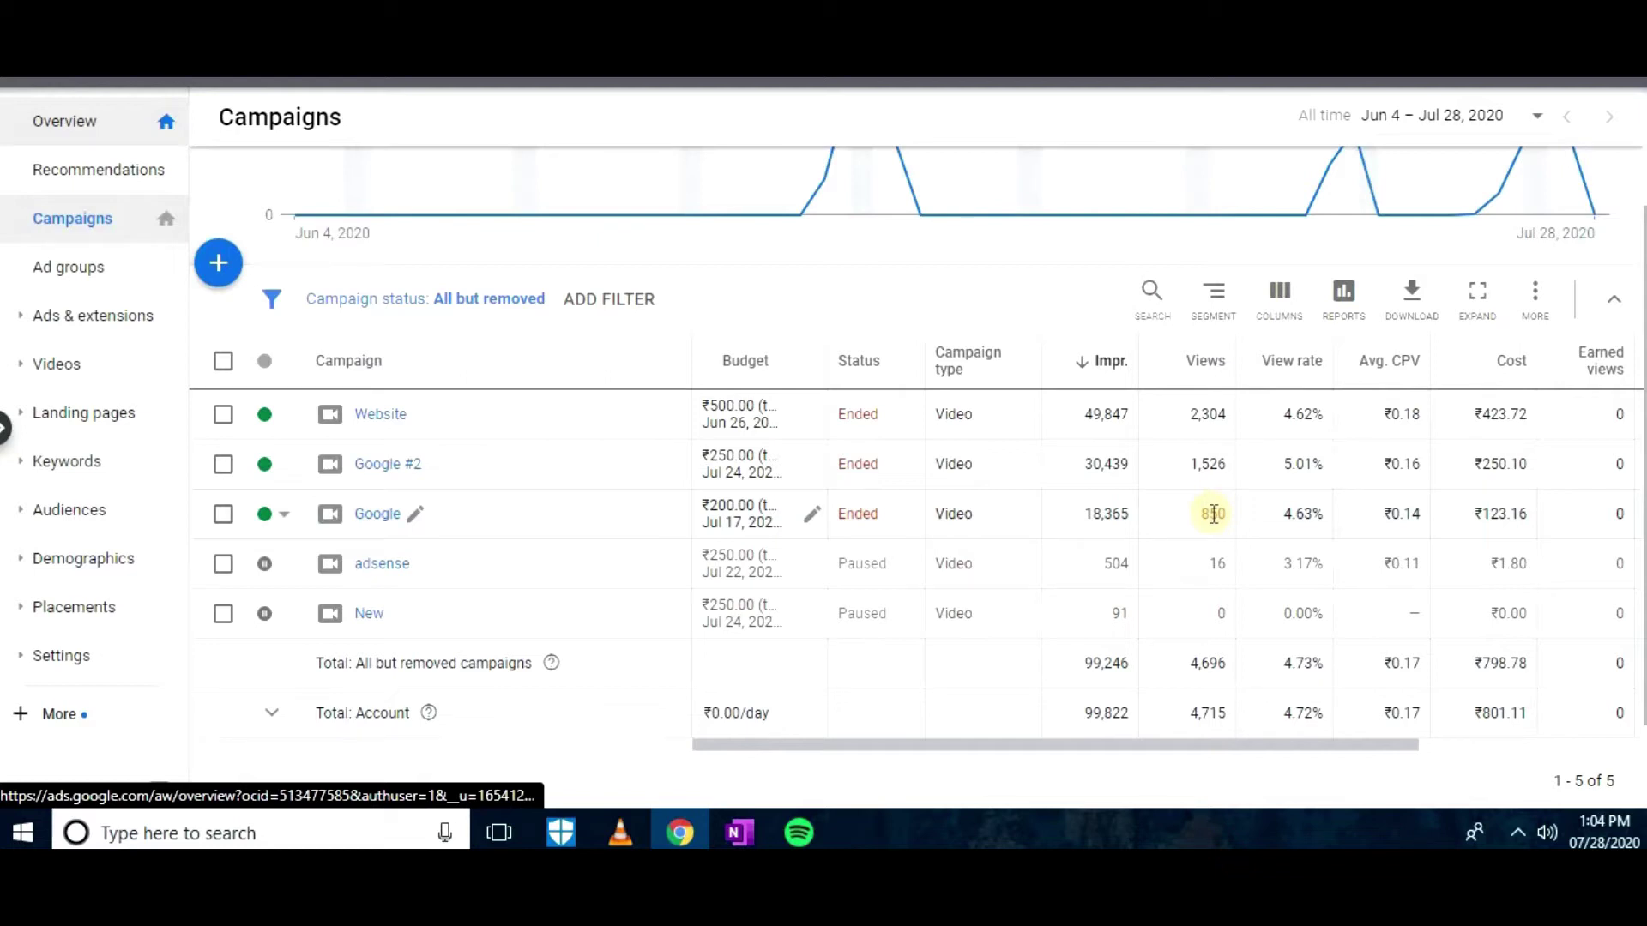
pyautogui.click(220, 268)
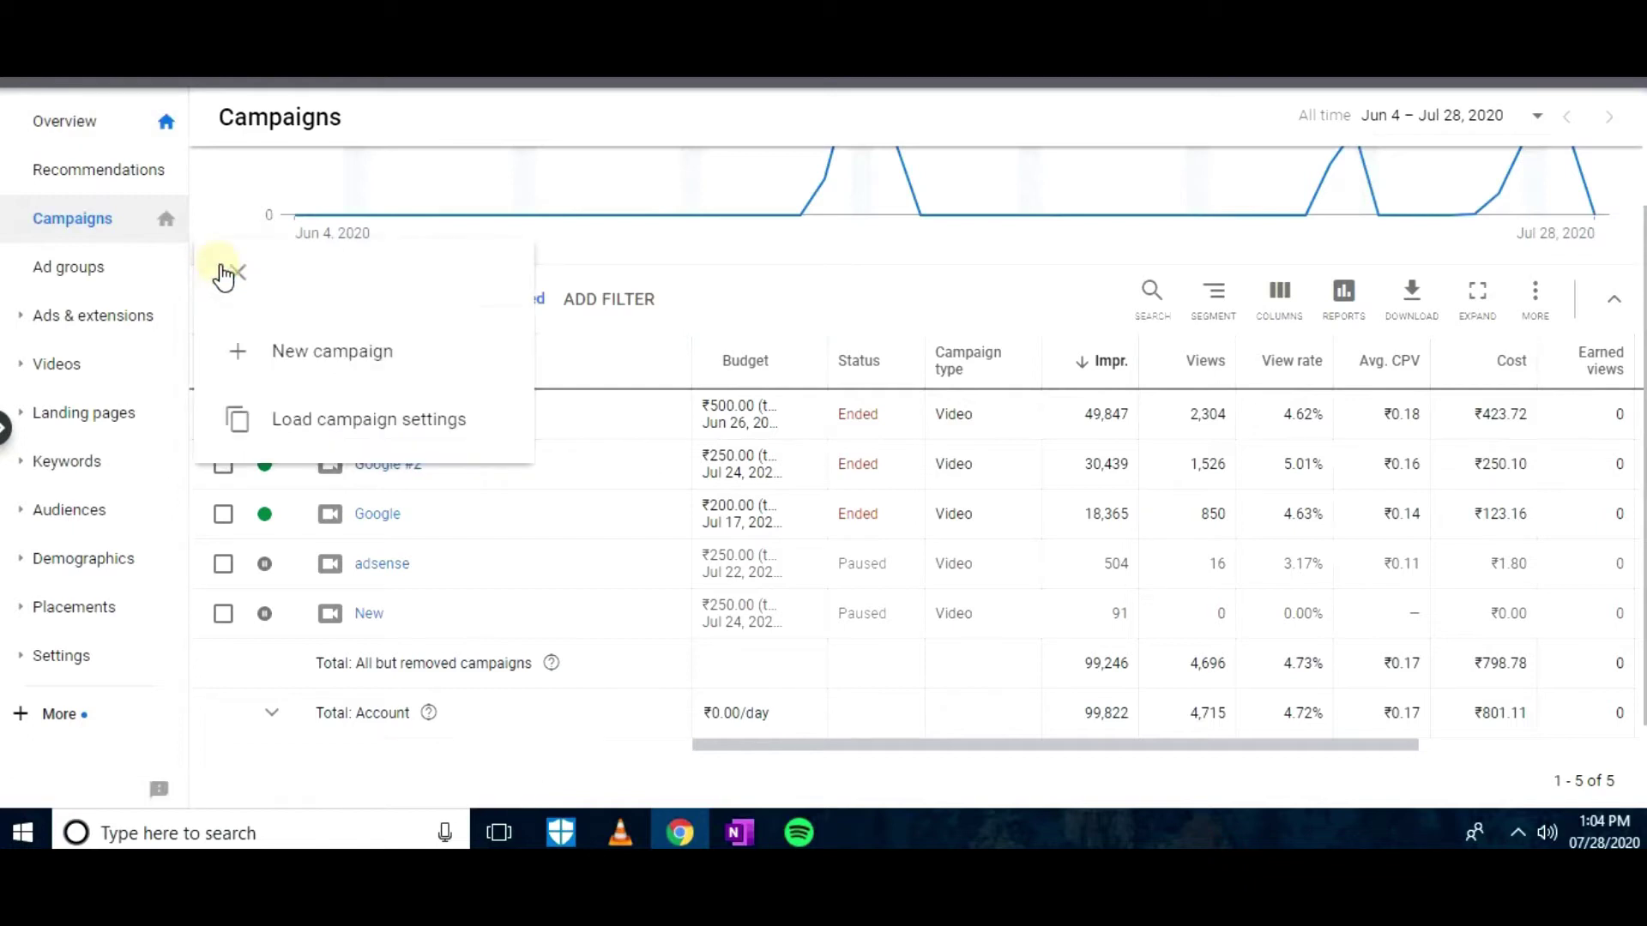
pyautogui.click(315, 369)
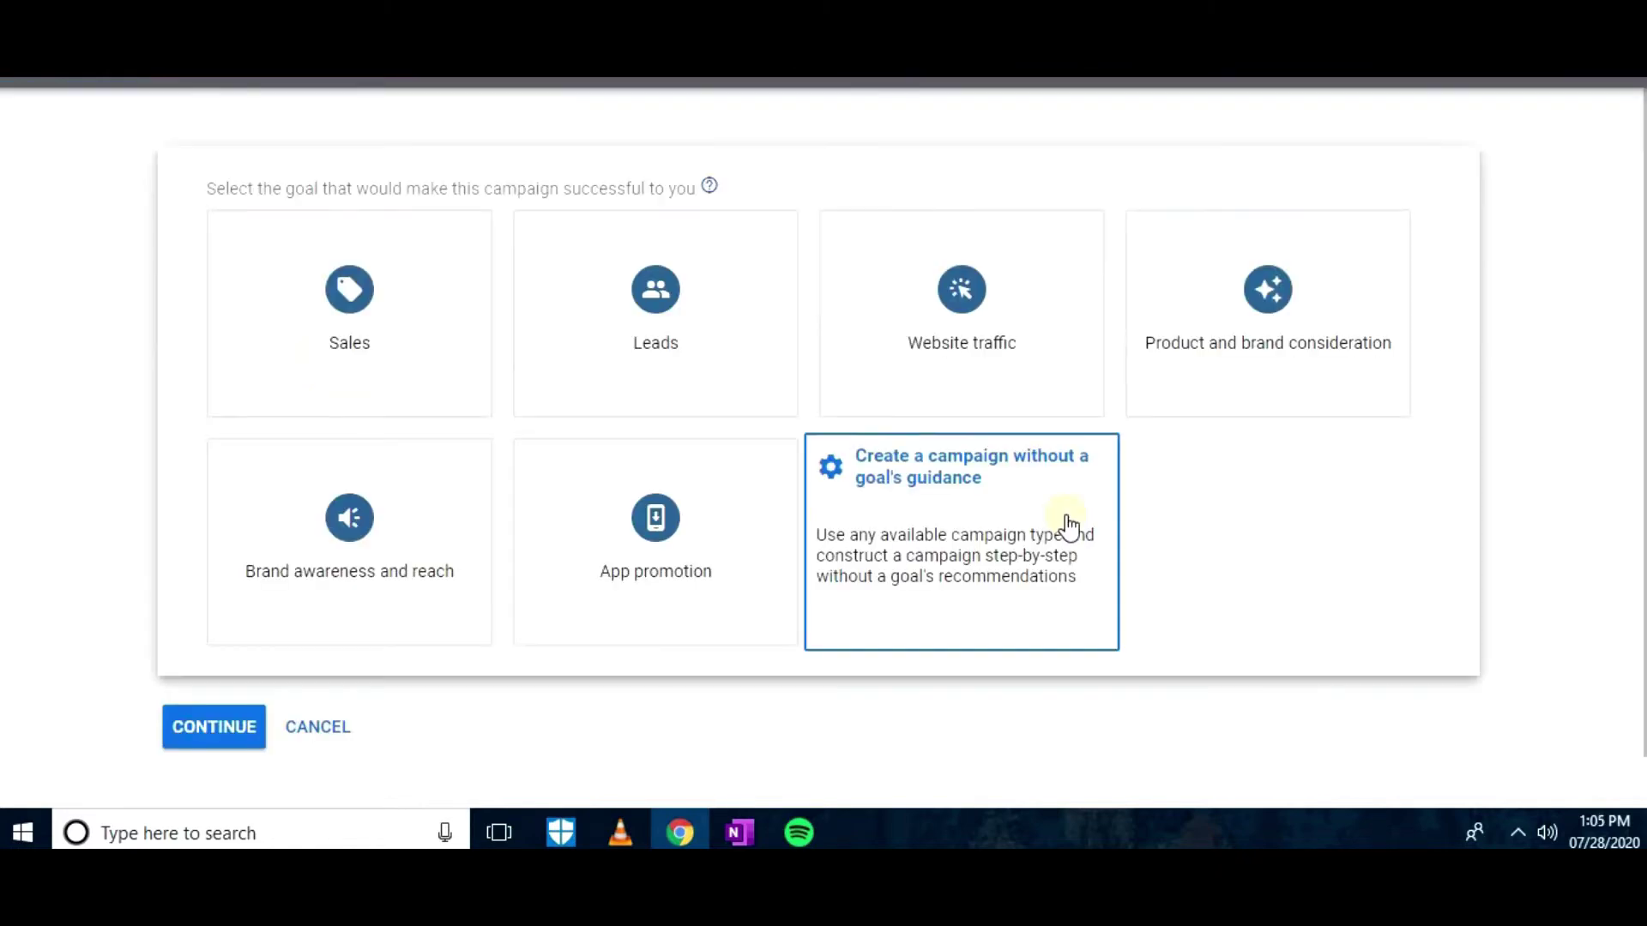
pyautogui.click(1070, 525)
pyautogui.click(1354, 411)
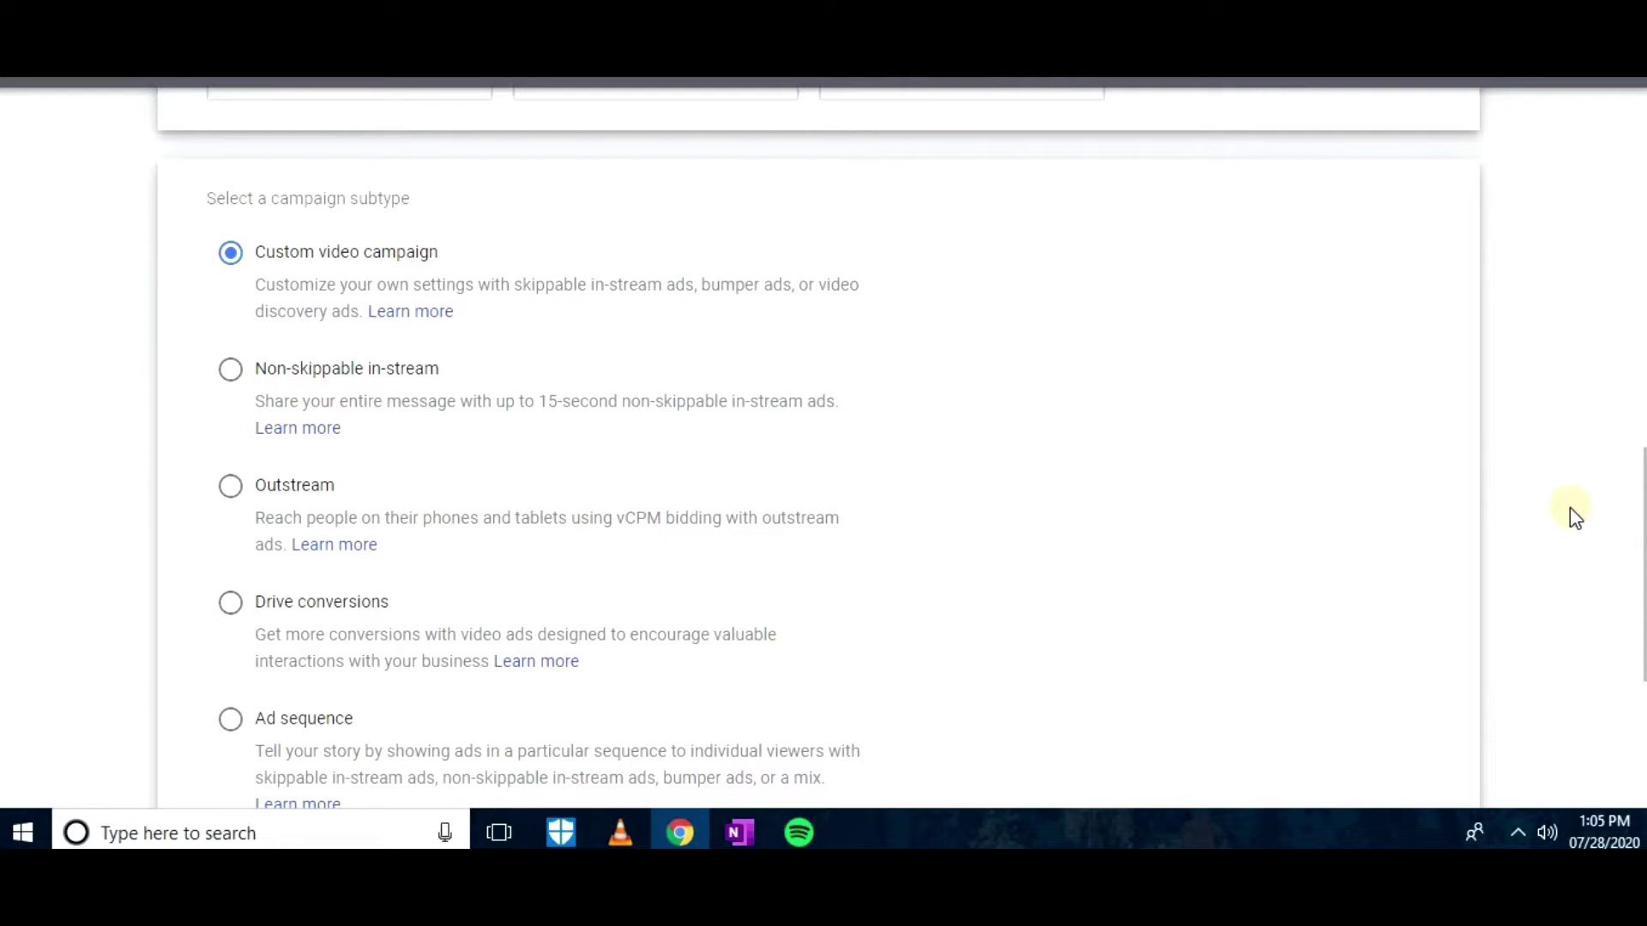
pyautogui.scroll(-5, 1575, 514)
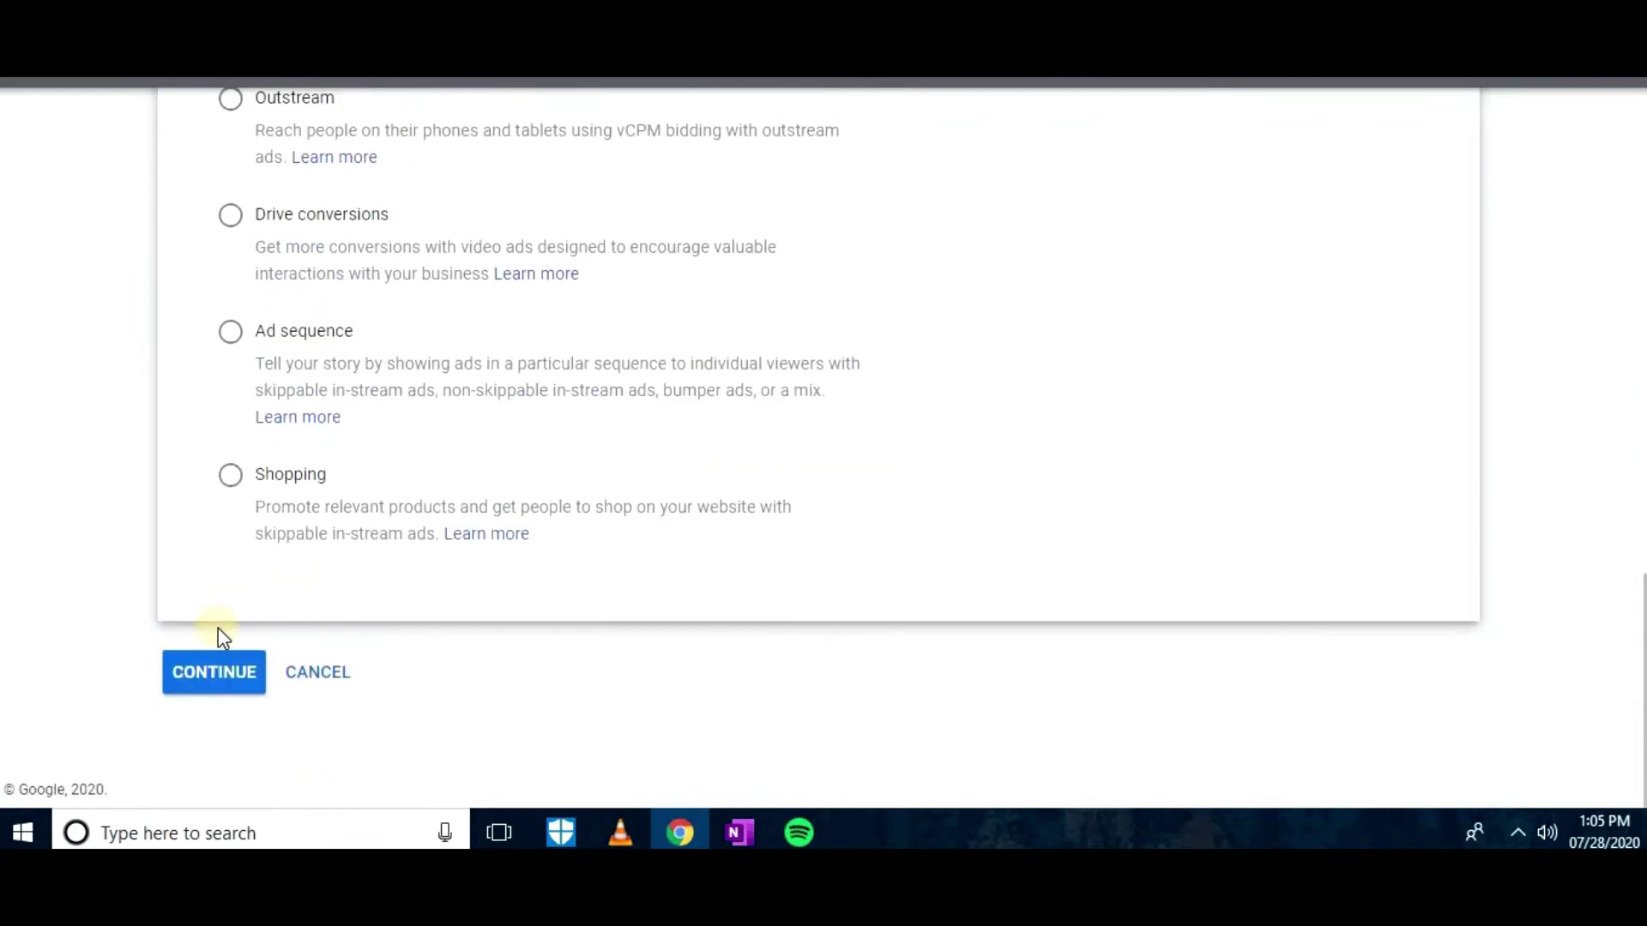
pyautogui.click(216, 682)
# Replace the default campaign name with "New resume camp"
pyautogui.click(525, 361)
pyautogui.press('BackSpace')
pyautogui.press('BackSpace')
pyautogui.press('BackSpace')
pyautogui.press('BackSpace')
pyautogui.press('BackSpace')
pyautogui.press('BackSpace')
pyautogui.press('BackSpace')
pyautogui.press('BackSpace')
pyautogui.press('BackSpace')
pyautogui.press('BackSpace')
pyautogui.press('BackSpace')
pyautogui.press('BackSpace')
pyautogui.hotkey('ctrl', 'a')
pyautogui.write('New resume cam')
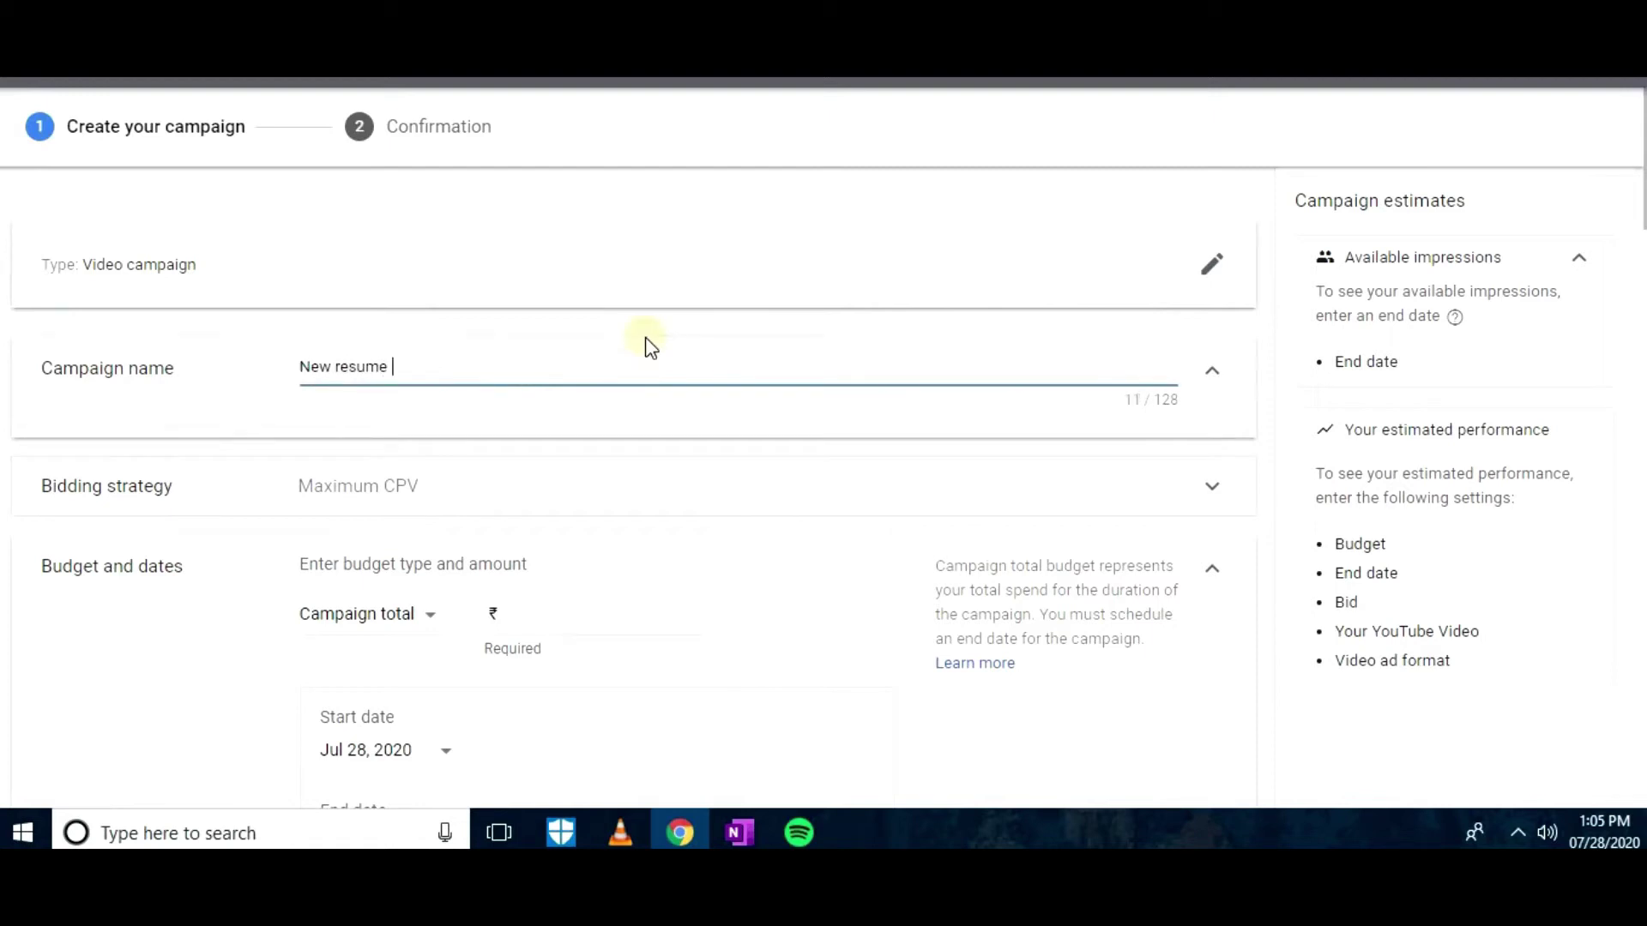
# Check the bidding strategy options, and set the campaign total budget to ₹200.00
pyautogui.click(886, 513)
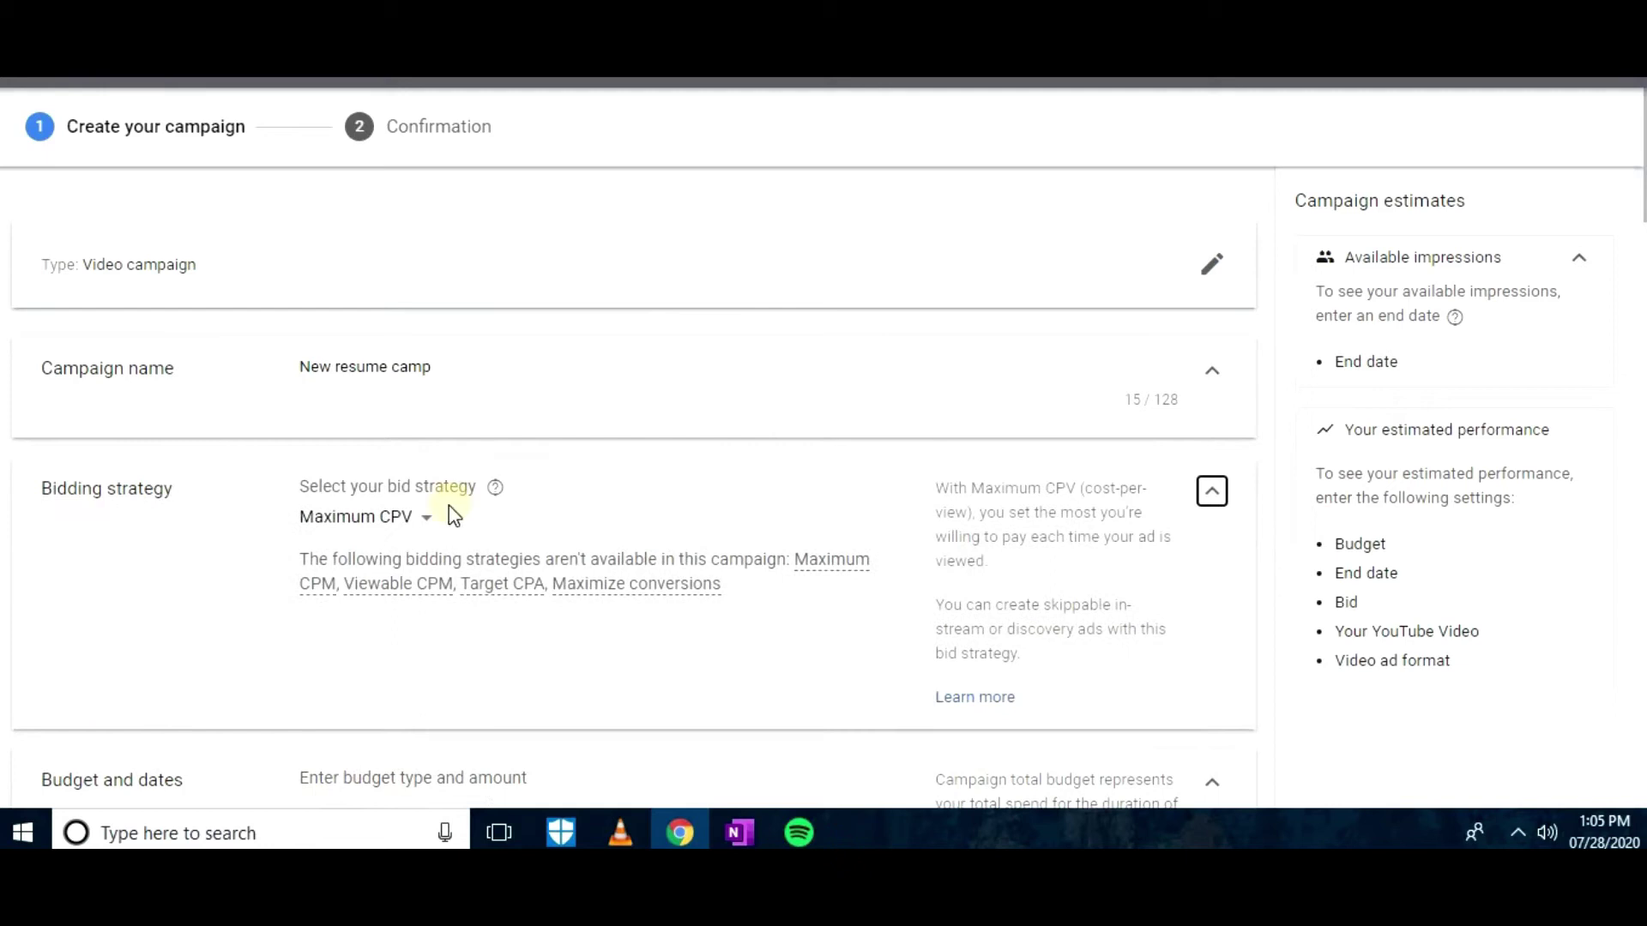
pyautogui.click(1213, 492)
pyautogui.click(678, 620)
pyautogui.write('2000')
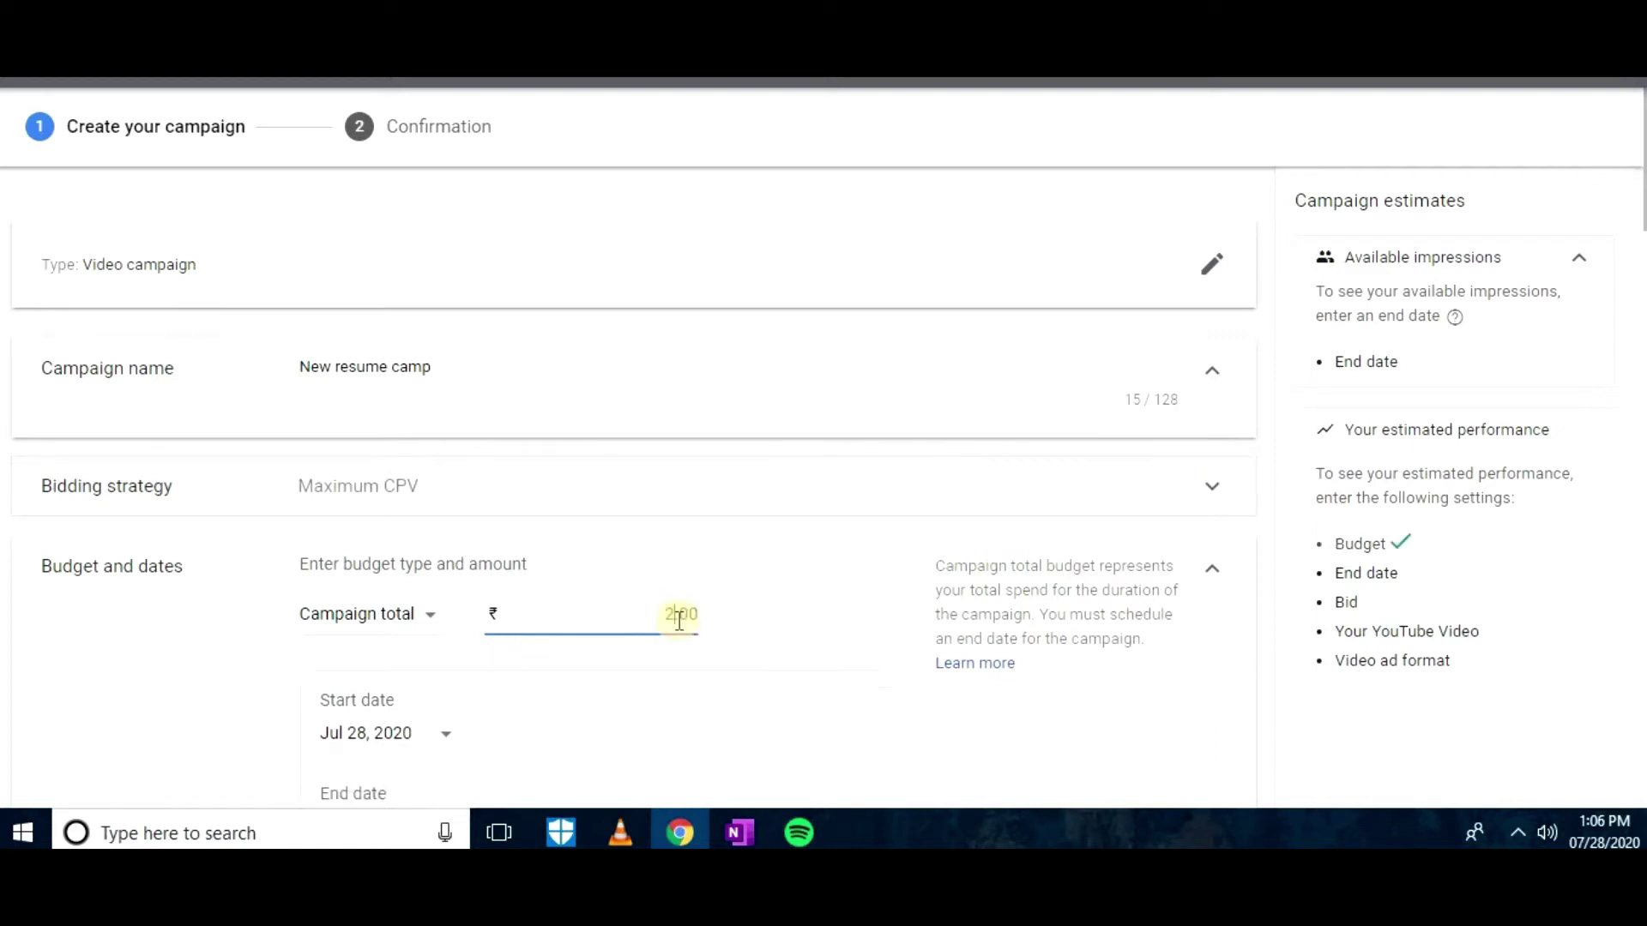
pyautogui.click(678, 620)
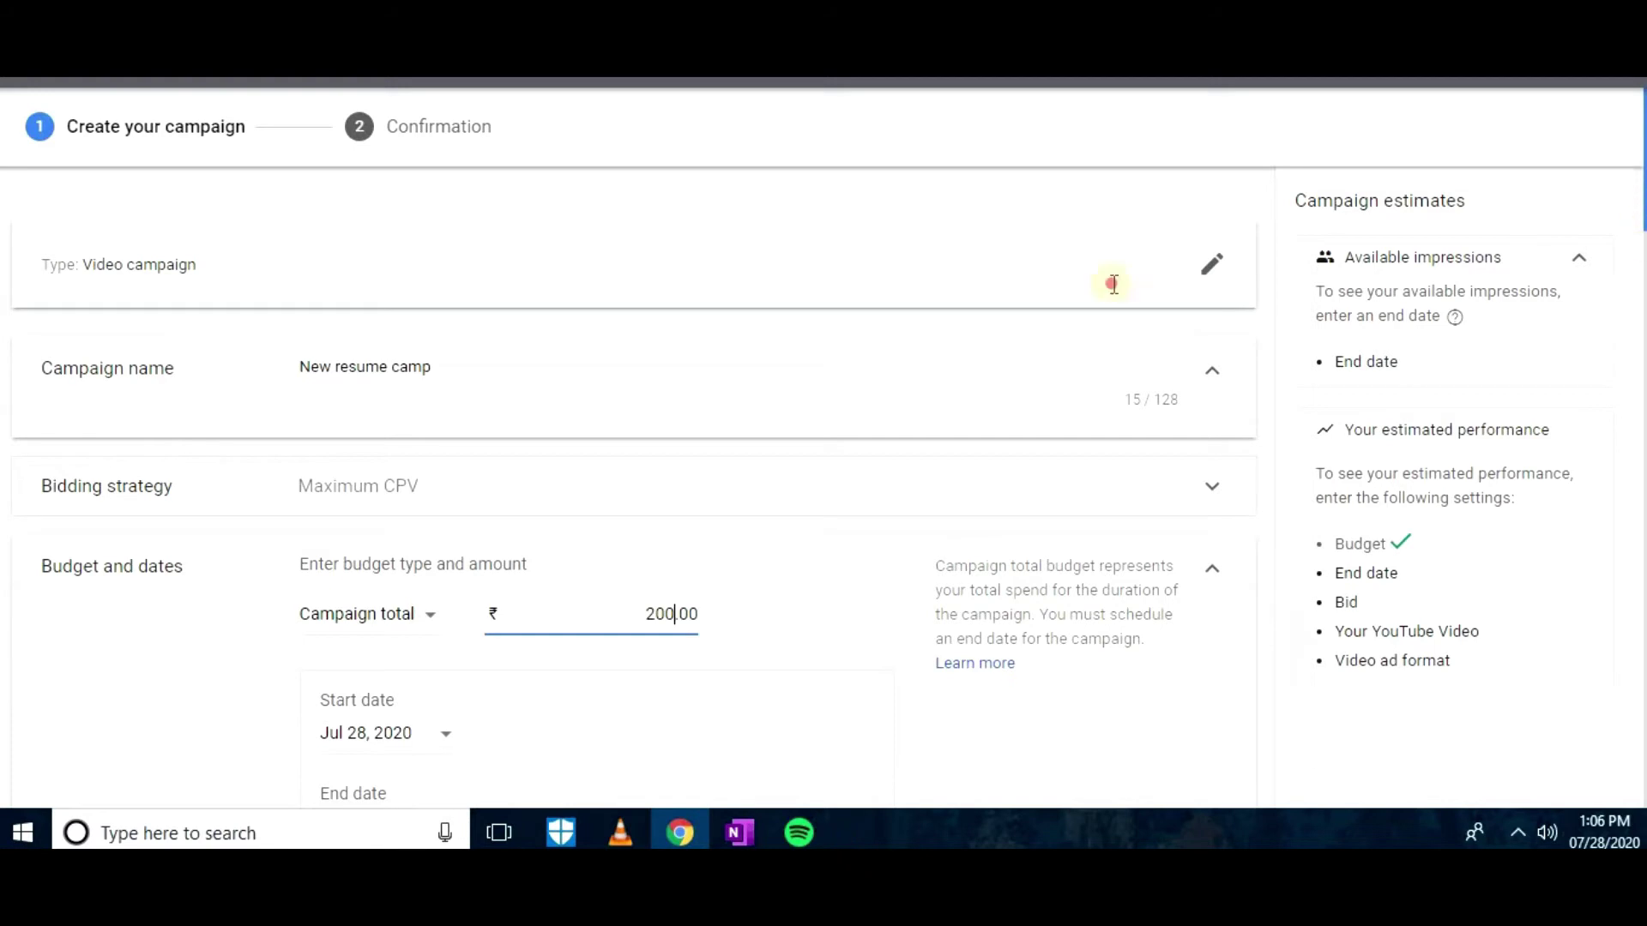
# Set the campaign's end date to Jul 31, 2020
pyautogui.scroll(-5, 1110, 274)
pyautogui.click(445, 392)
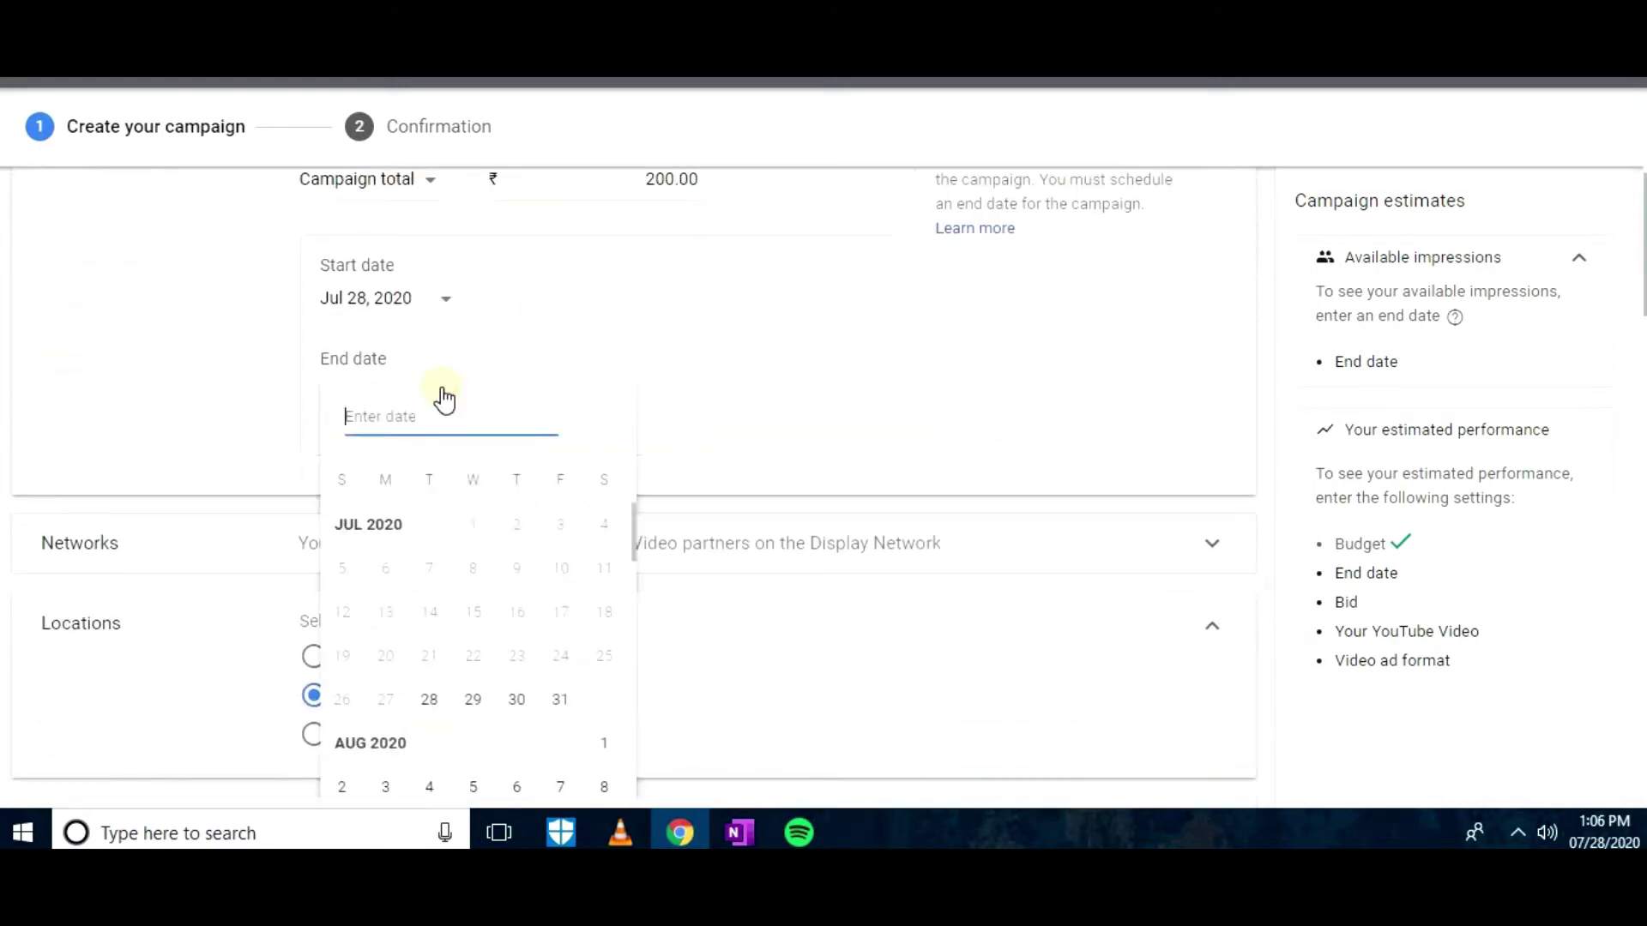
pyautogui.click(557, 700)
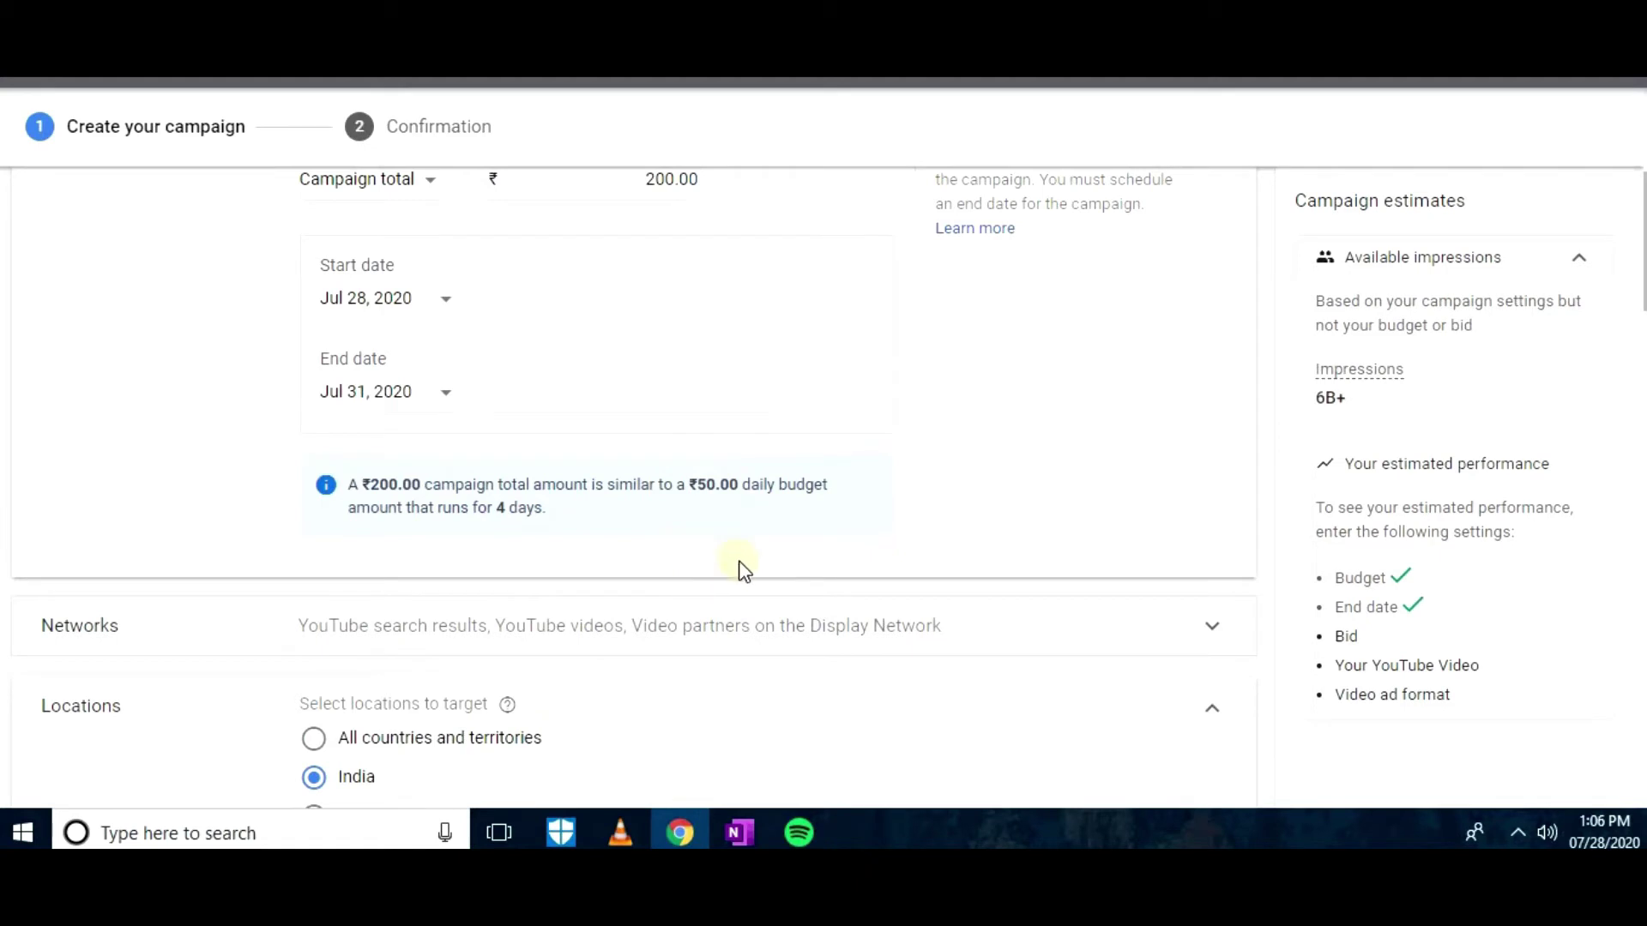
# Expand the Networks settings and review the ad placement networks and the target location options
pyautogui.click(995, 643)
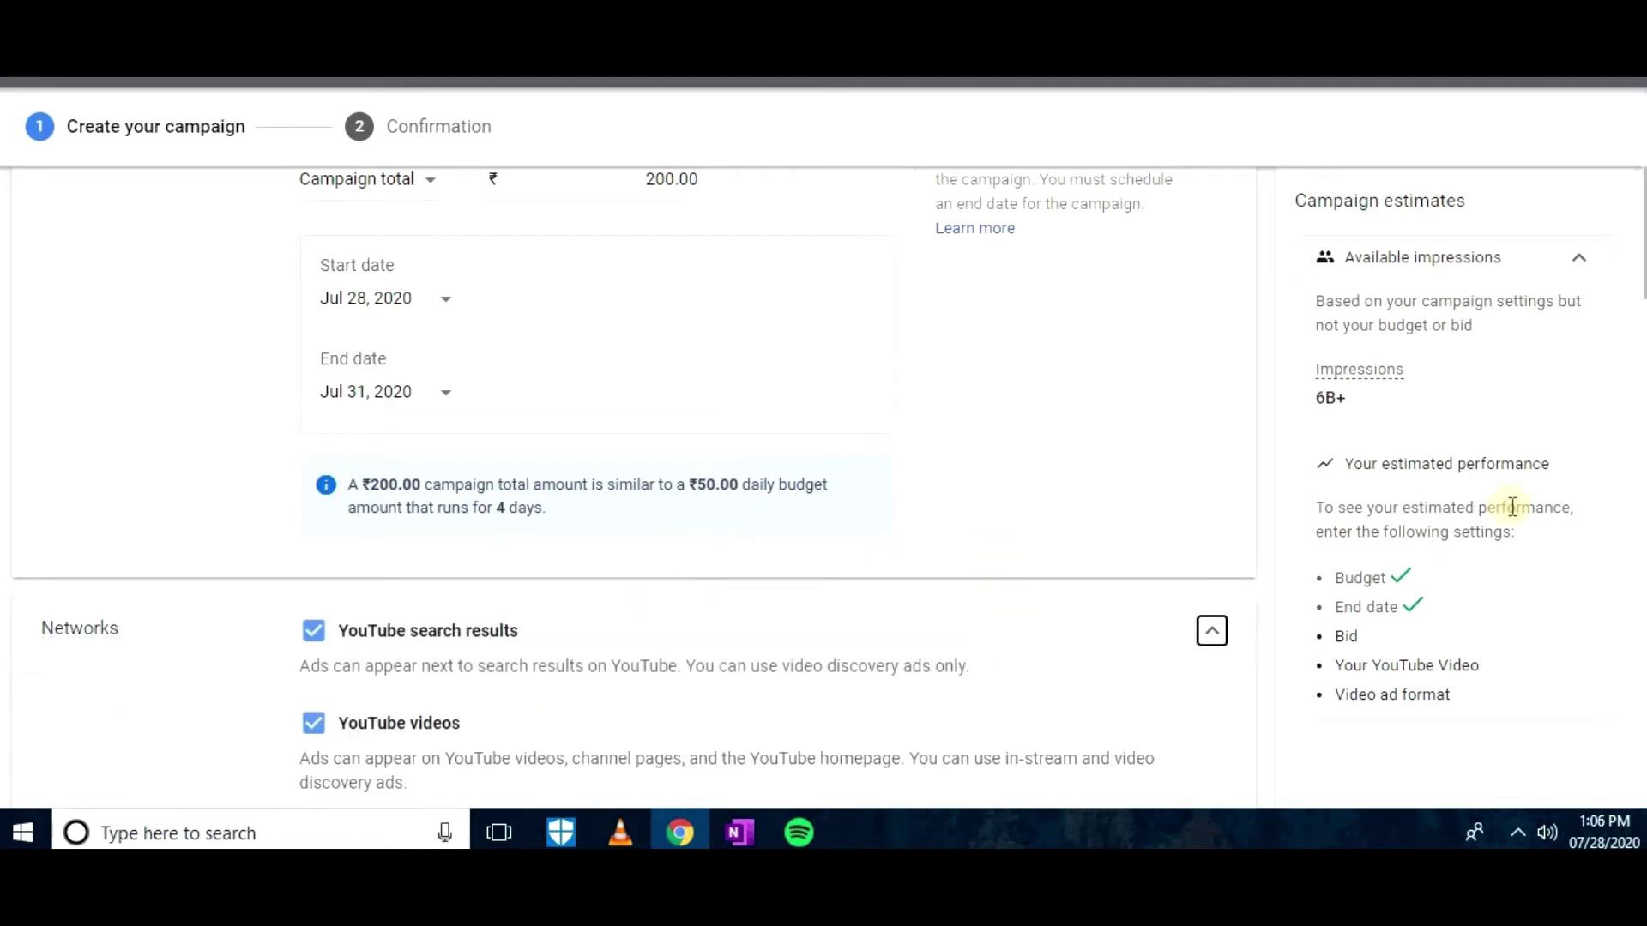
pyautogui.scroll(-3, 1636, 270)
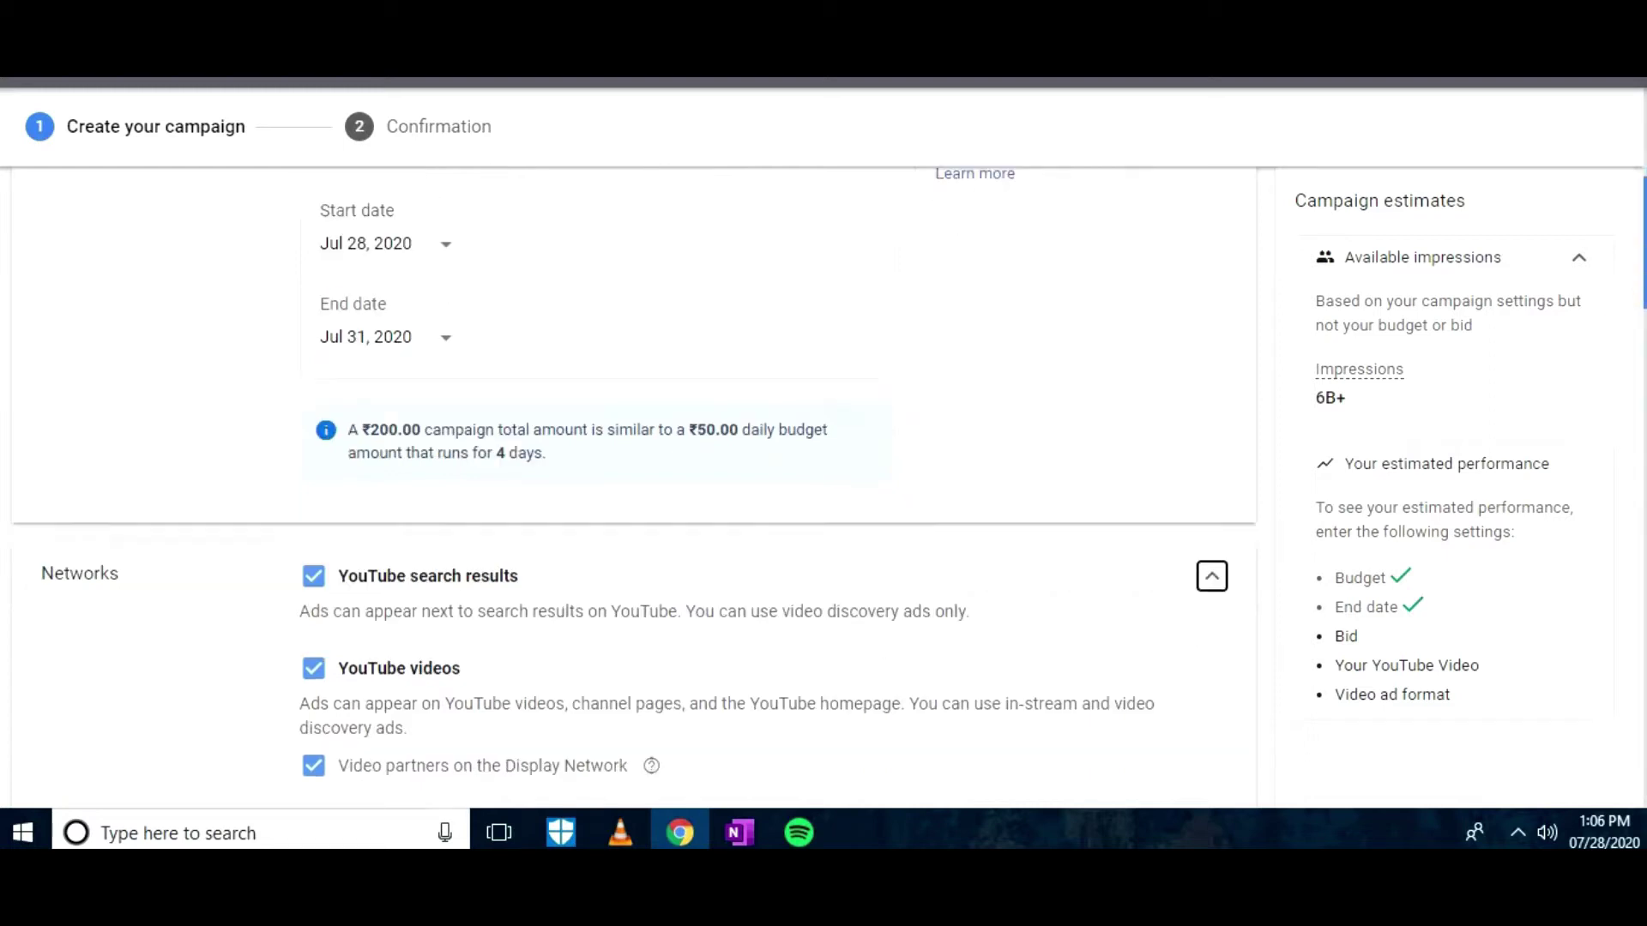
pyautogui.scroll(-2, 635, 480)
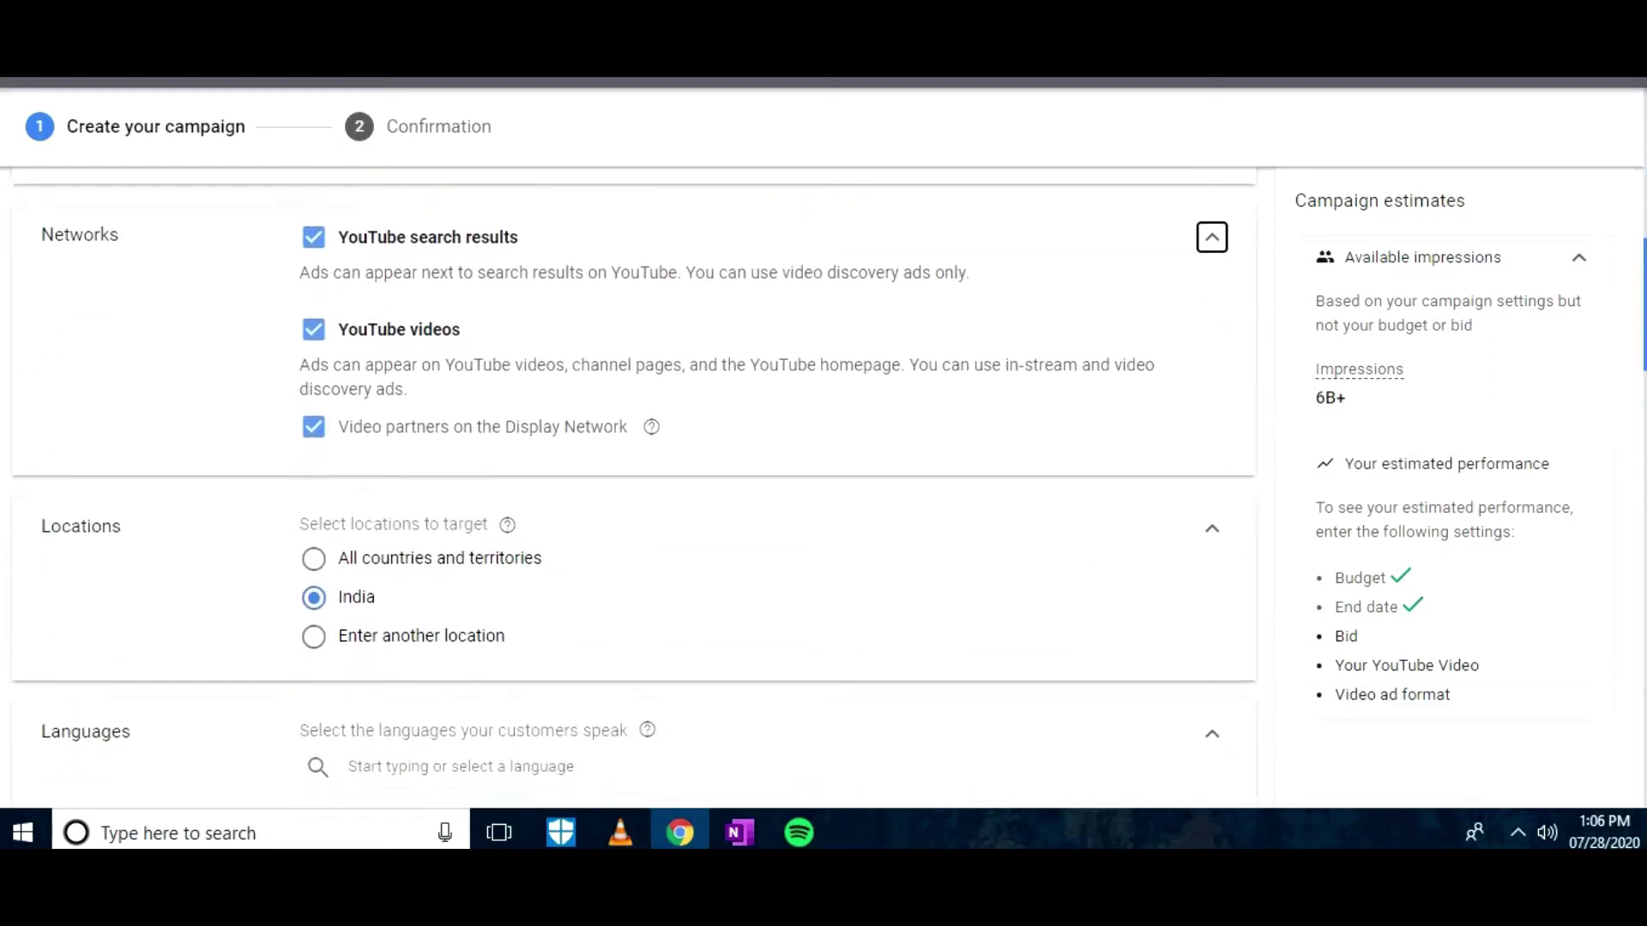
pyautogui.scroll(-2, 635, 480)
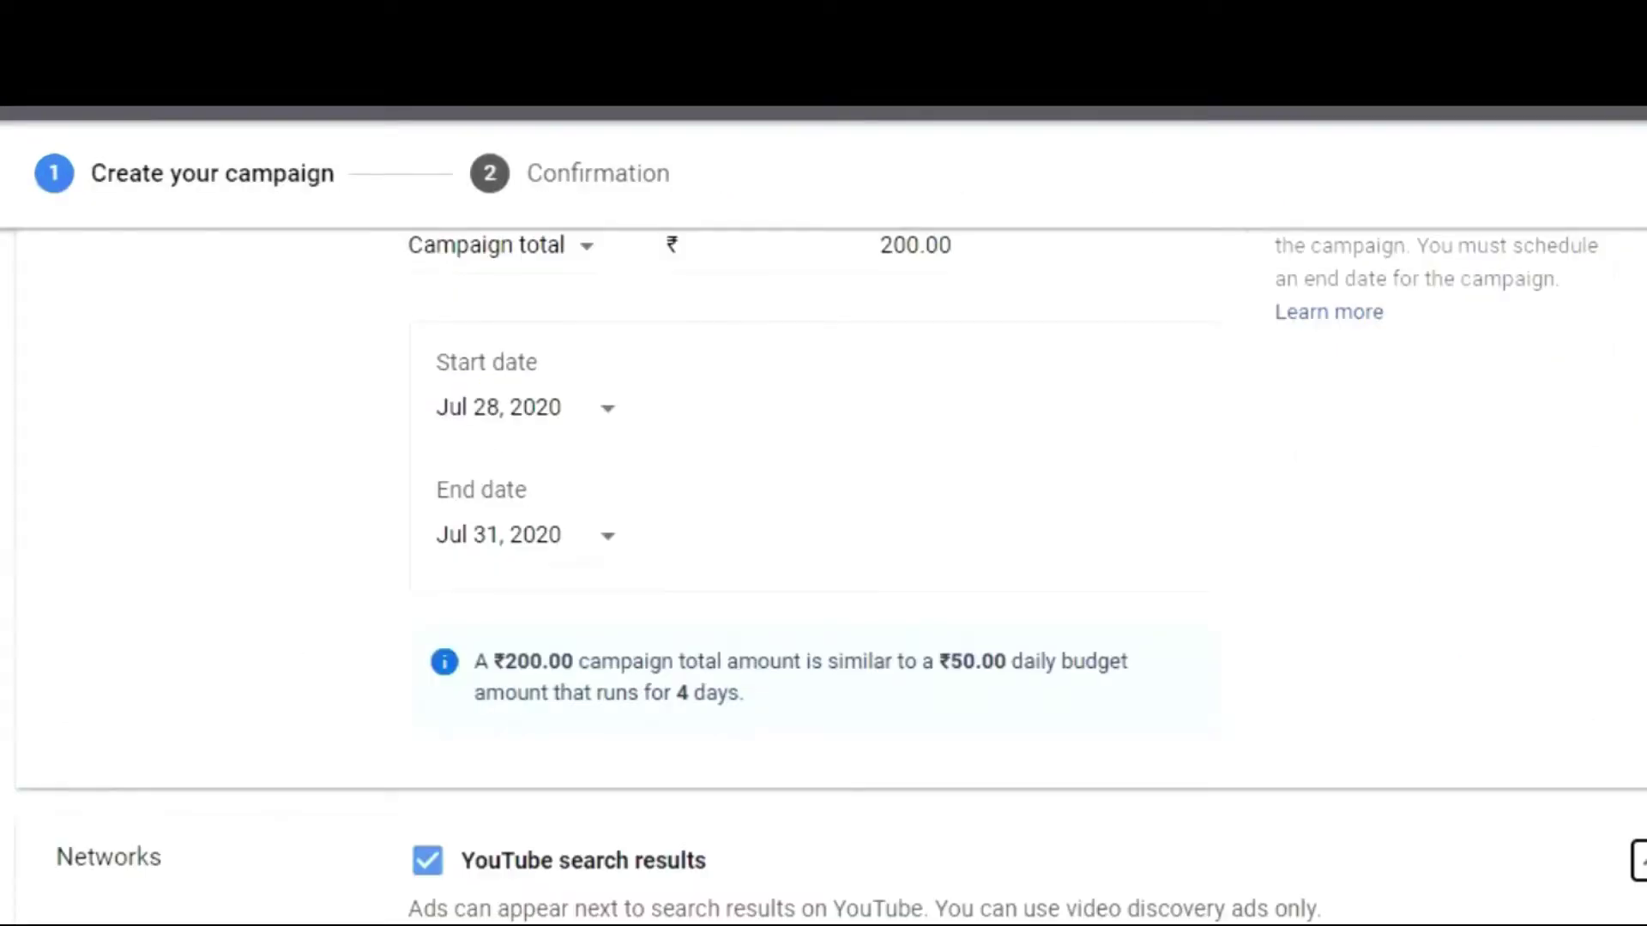
pyautogui.scroll(-5, 823, 575)
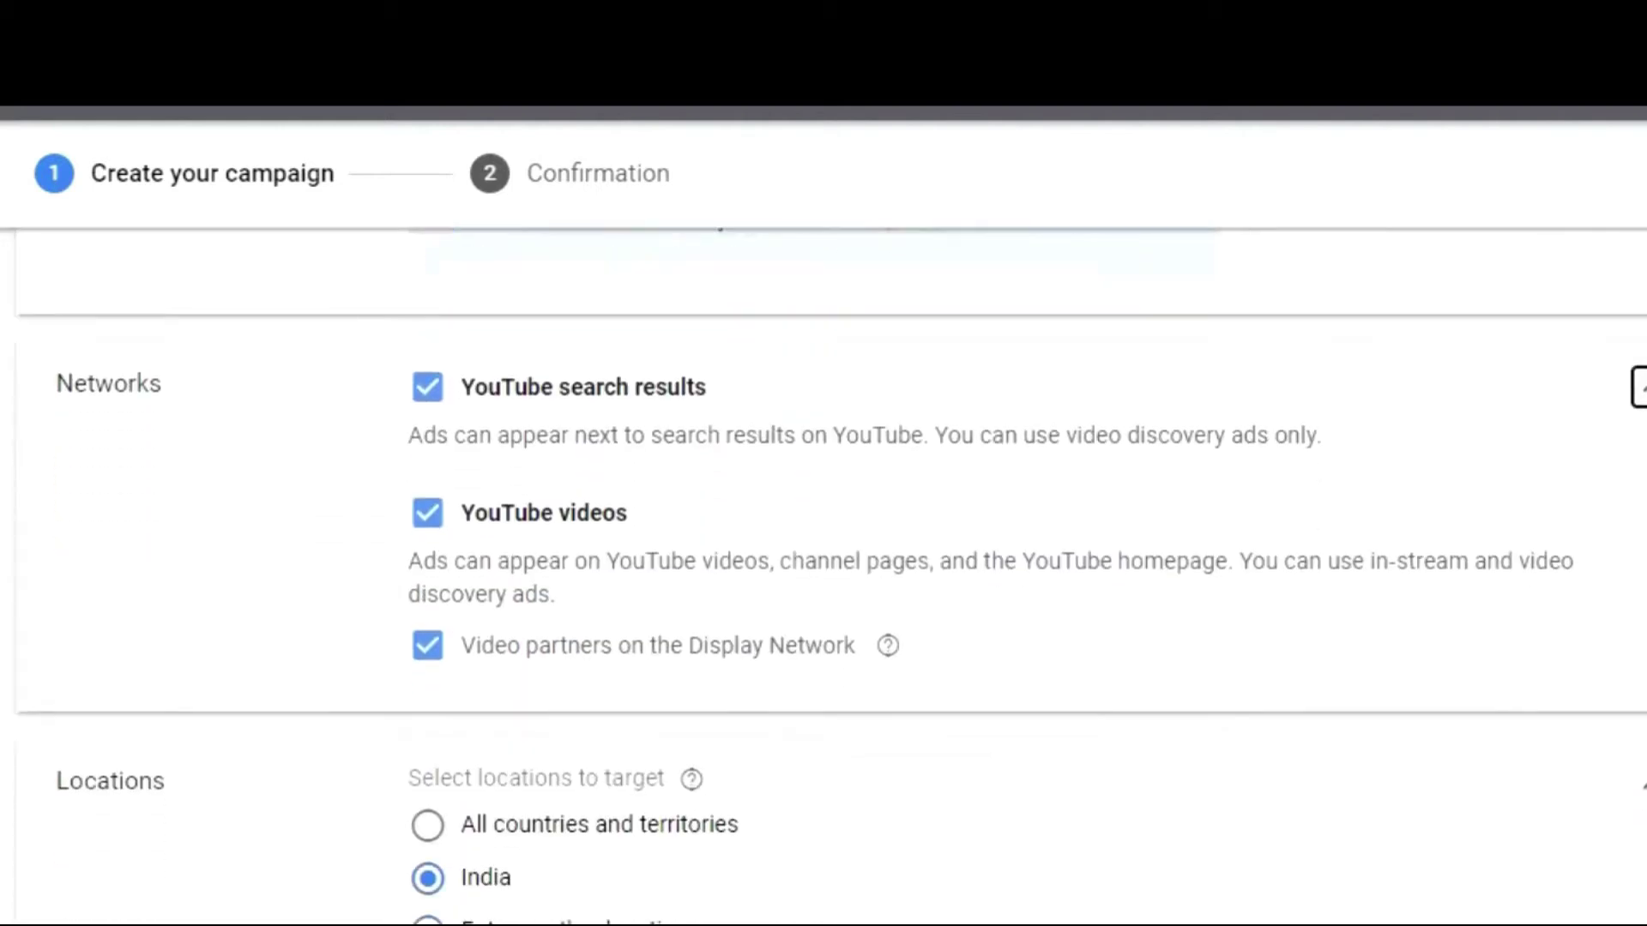
pyautogui.scroll(-3, 769, 736)
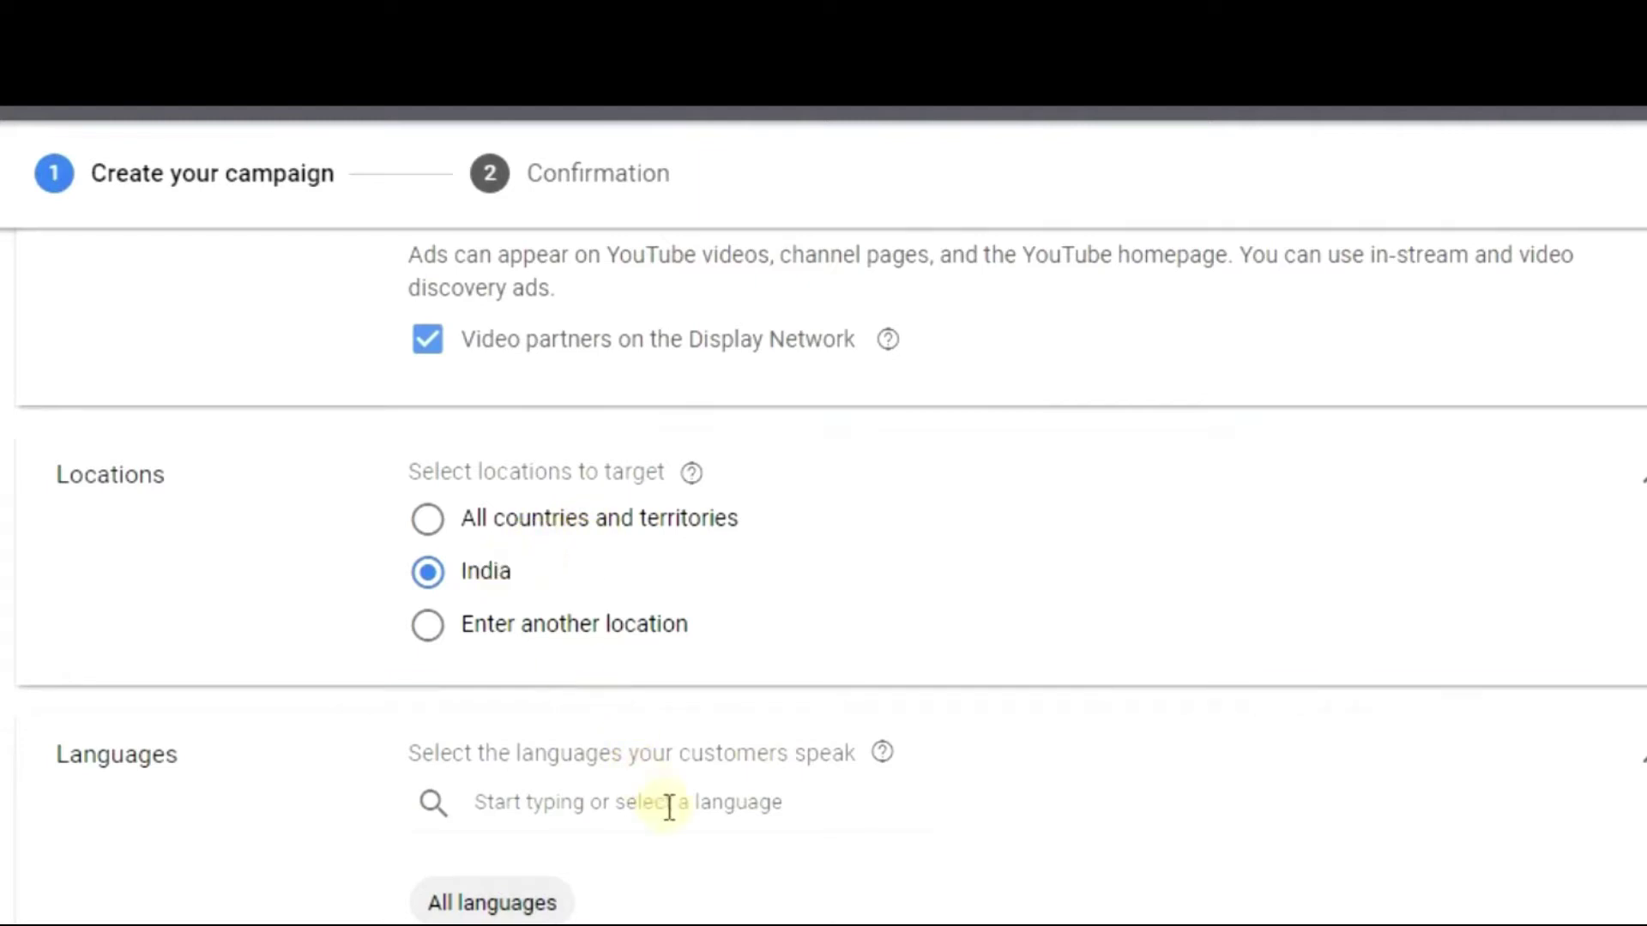
pyautogui.scroll(7, 635, 515)
pyautogui.scroll(-3, 635, 514)
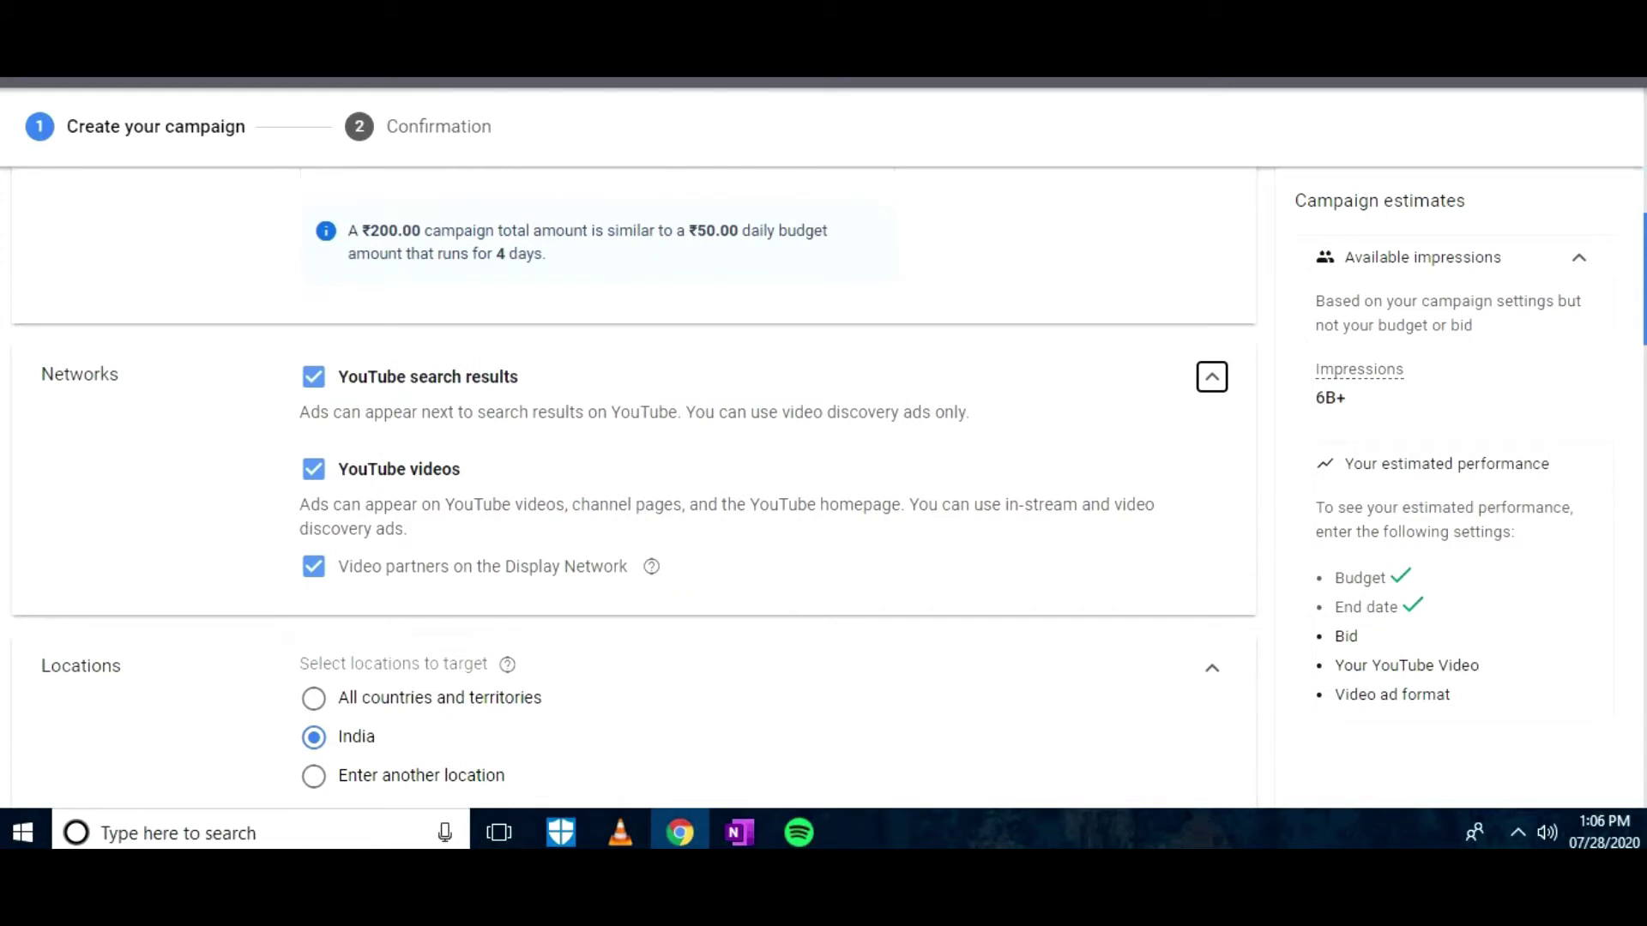
pyautogui.scroll(-1, 635, 481)
# Target customers who speak English and Hindi
pyautogui.scroll(-4, 1637, 375)
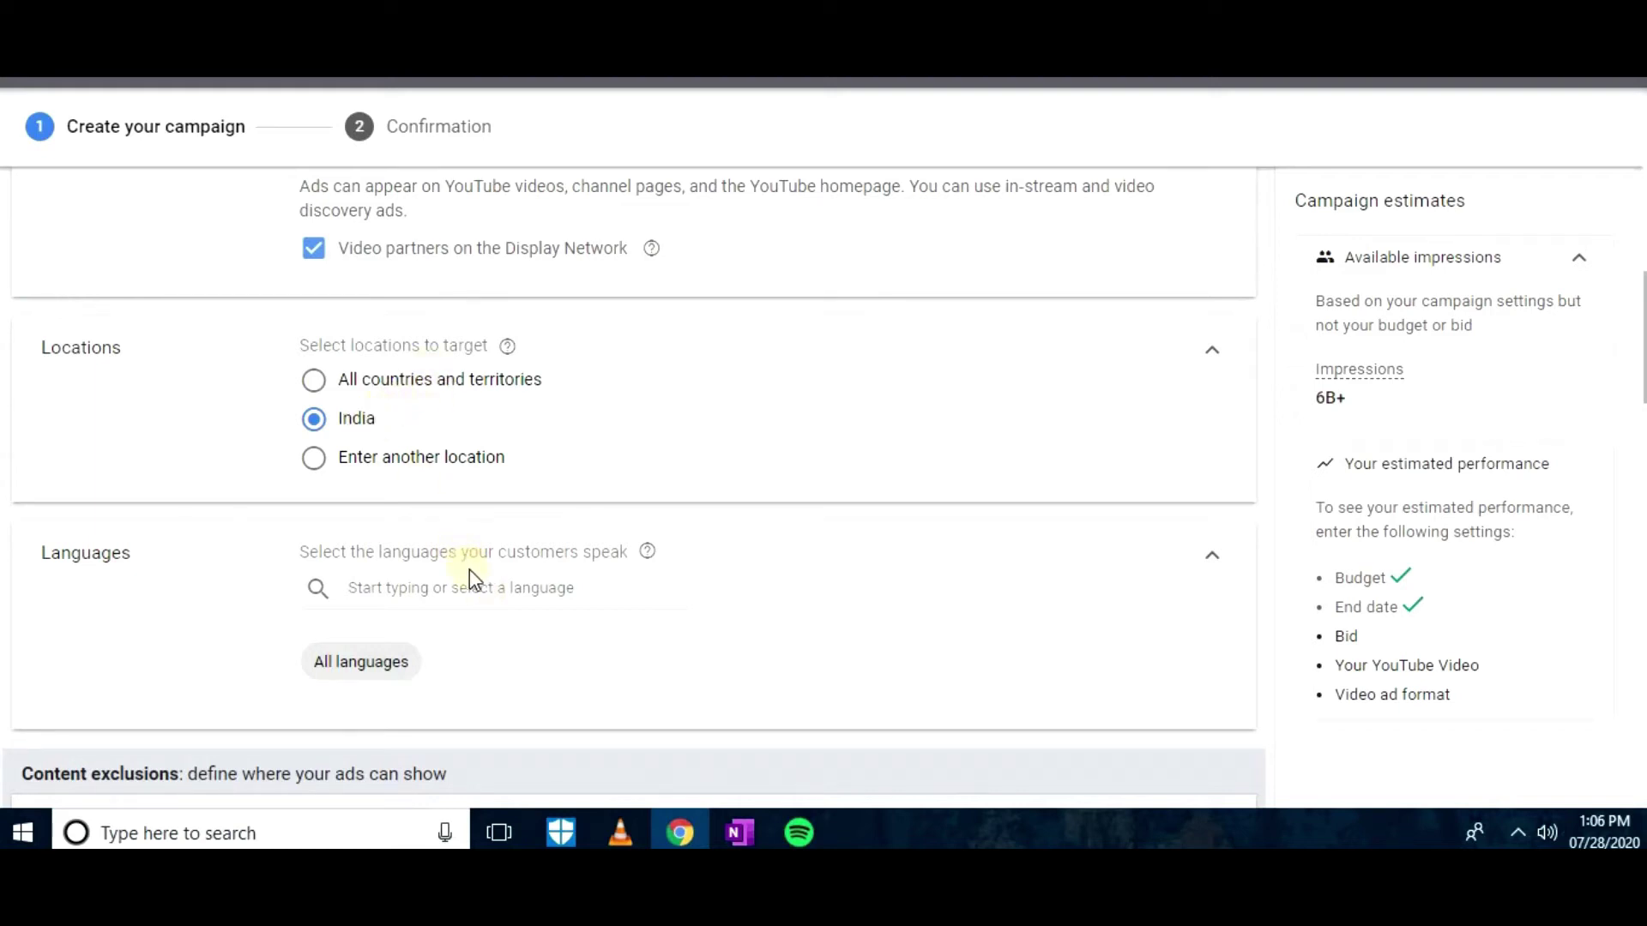
pyautogui.click(491, 592)
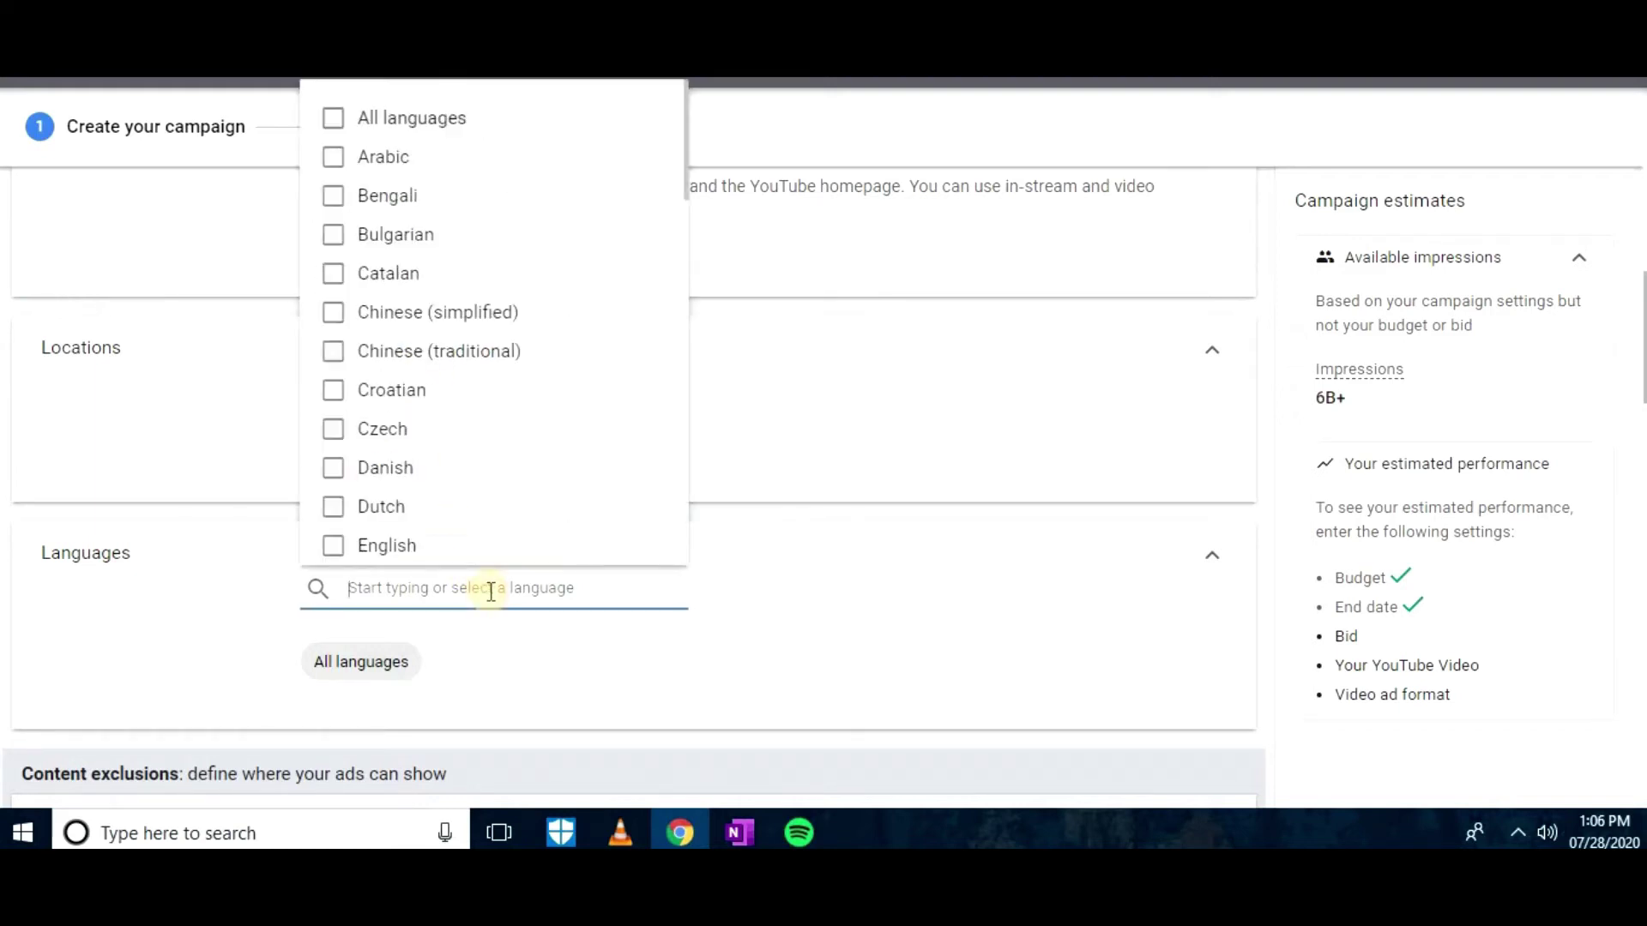
pyautogui.click(386, 548)
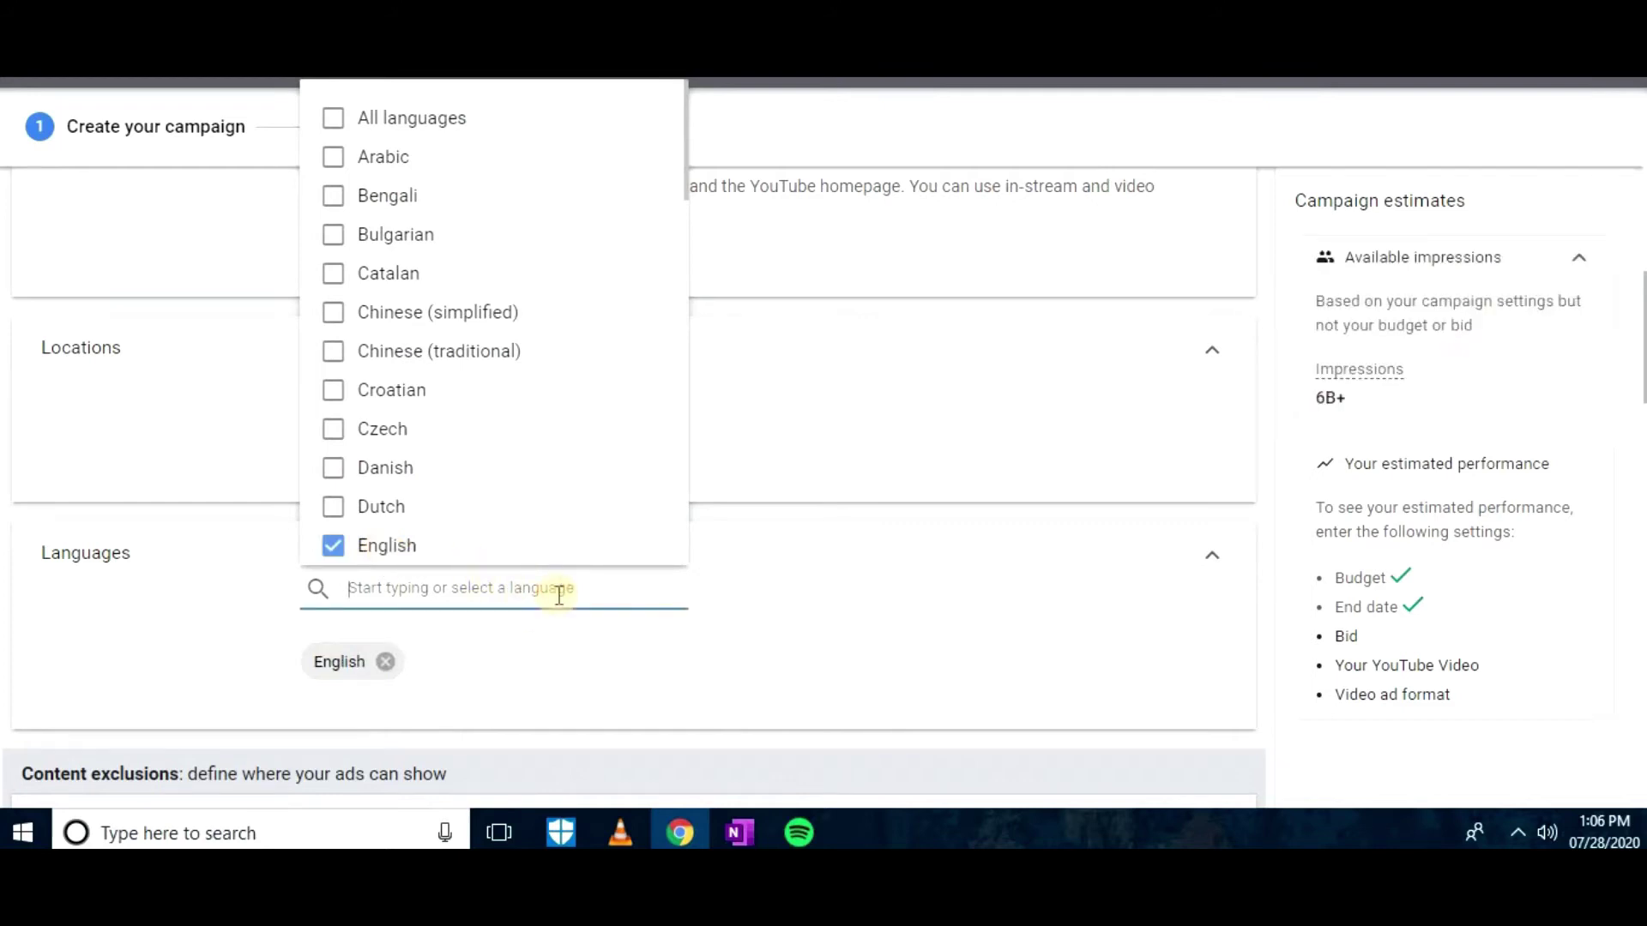
pyautogui.write('hin')
pyautogui.click(384, 654)
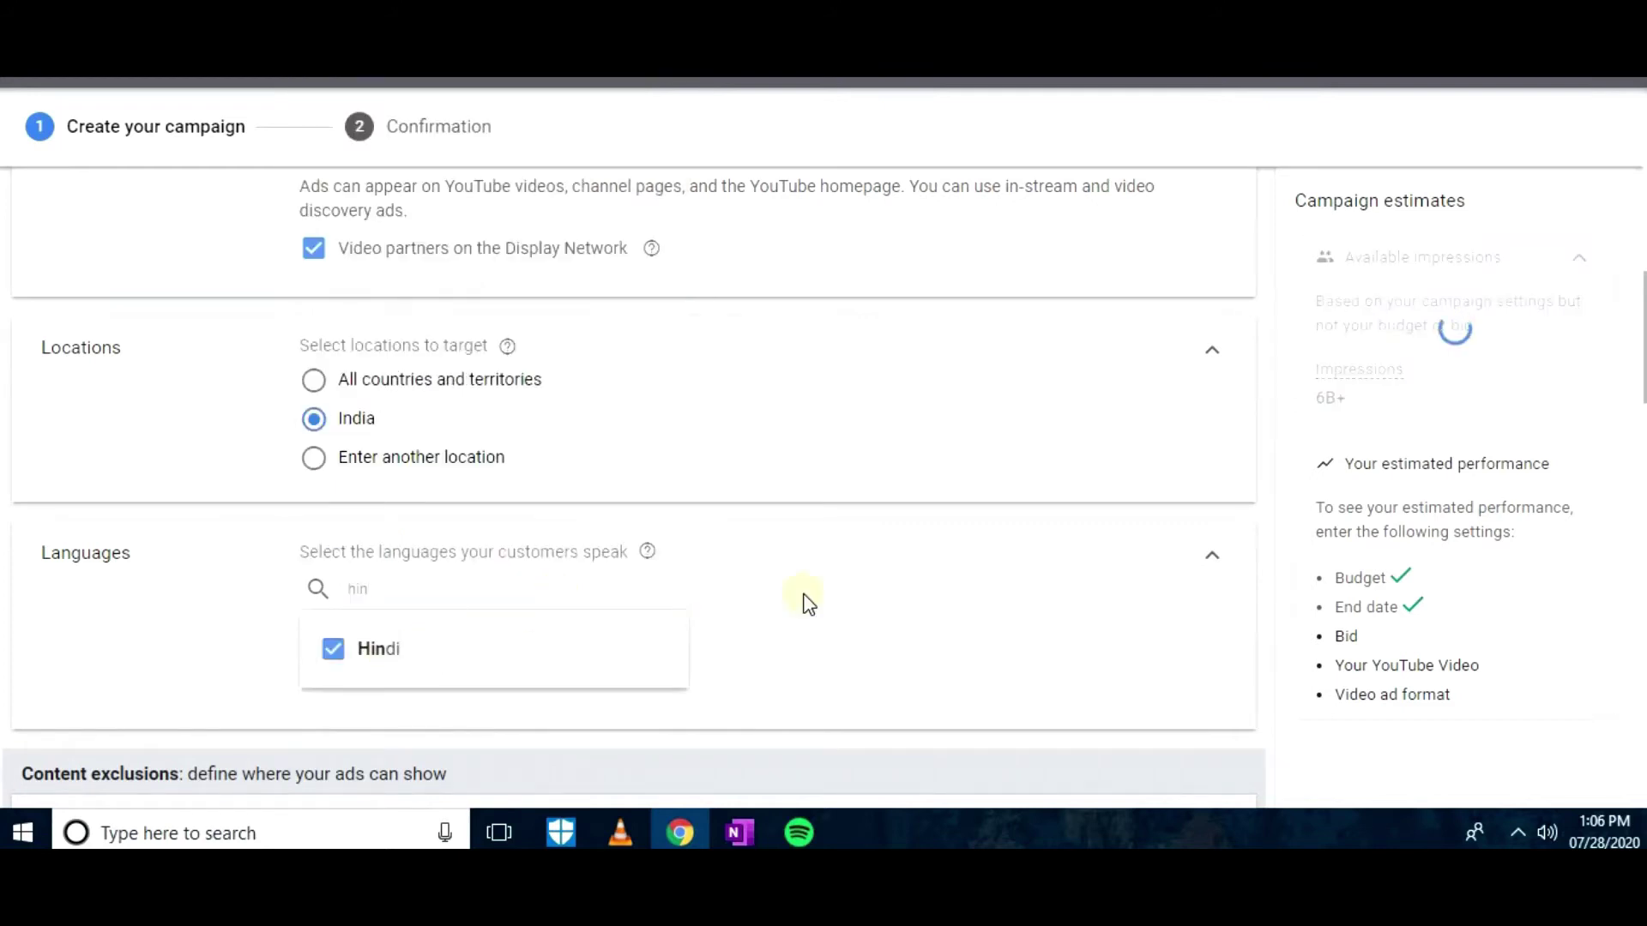
pyautogui.click(978, 662)
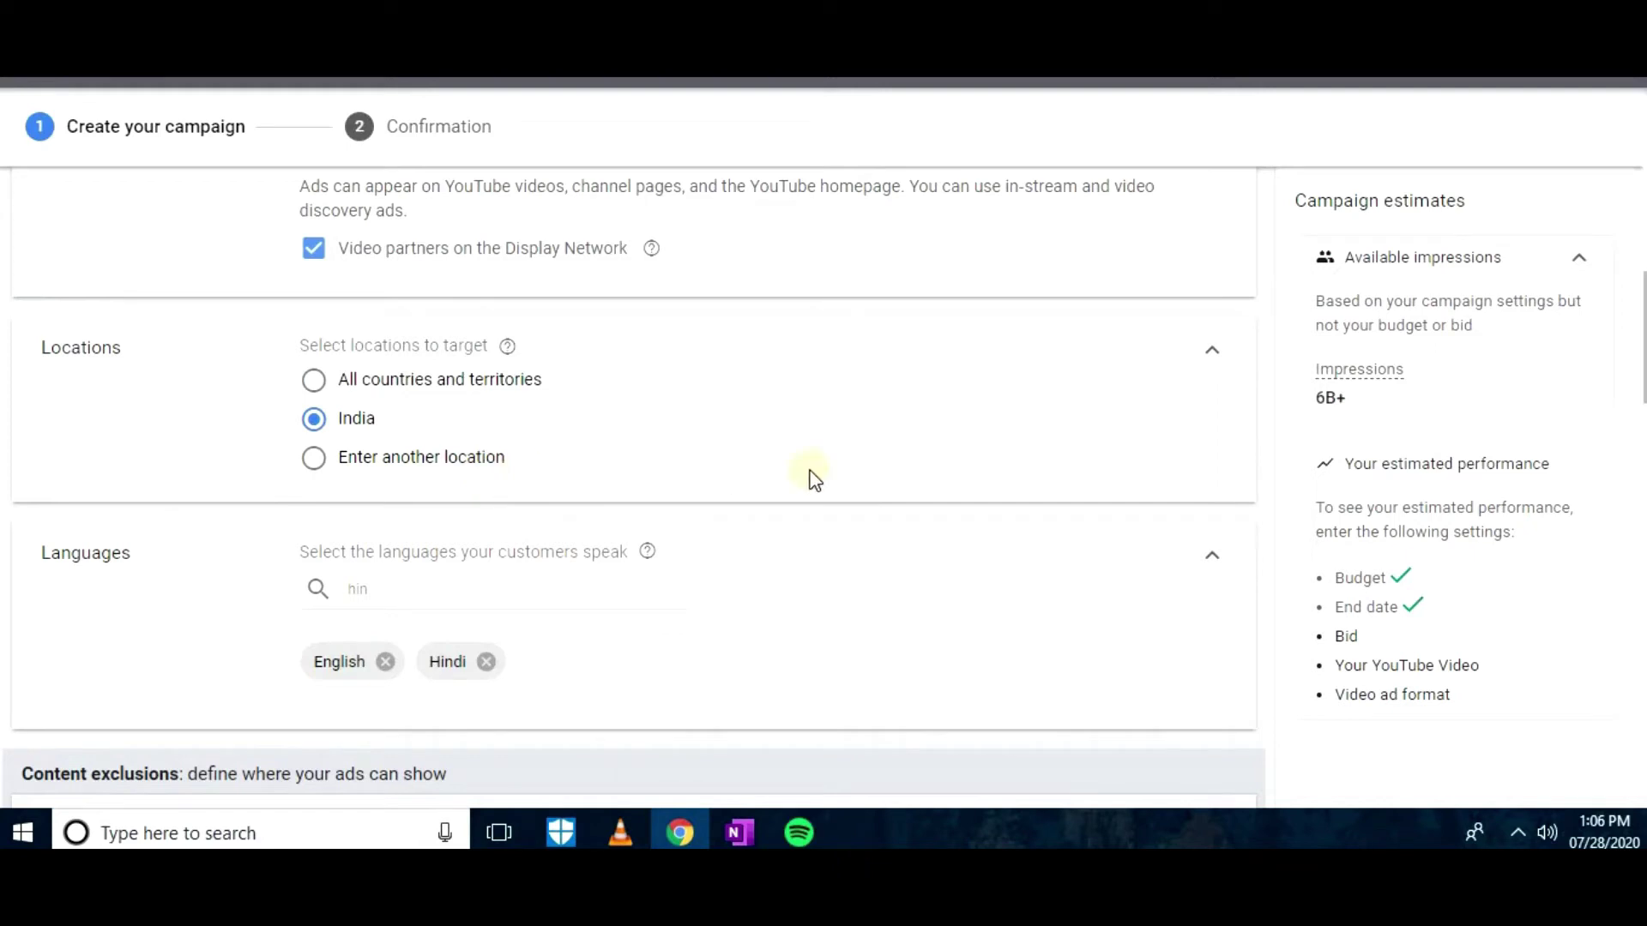
# Compare the expanded, standard and limited inventory types in the content exclusions
pyautogui.scroll(-5, 1630, 390)
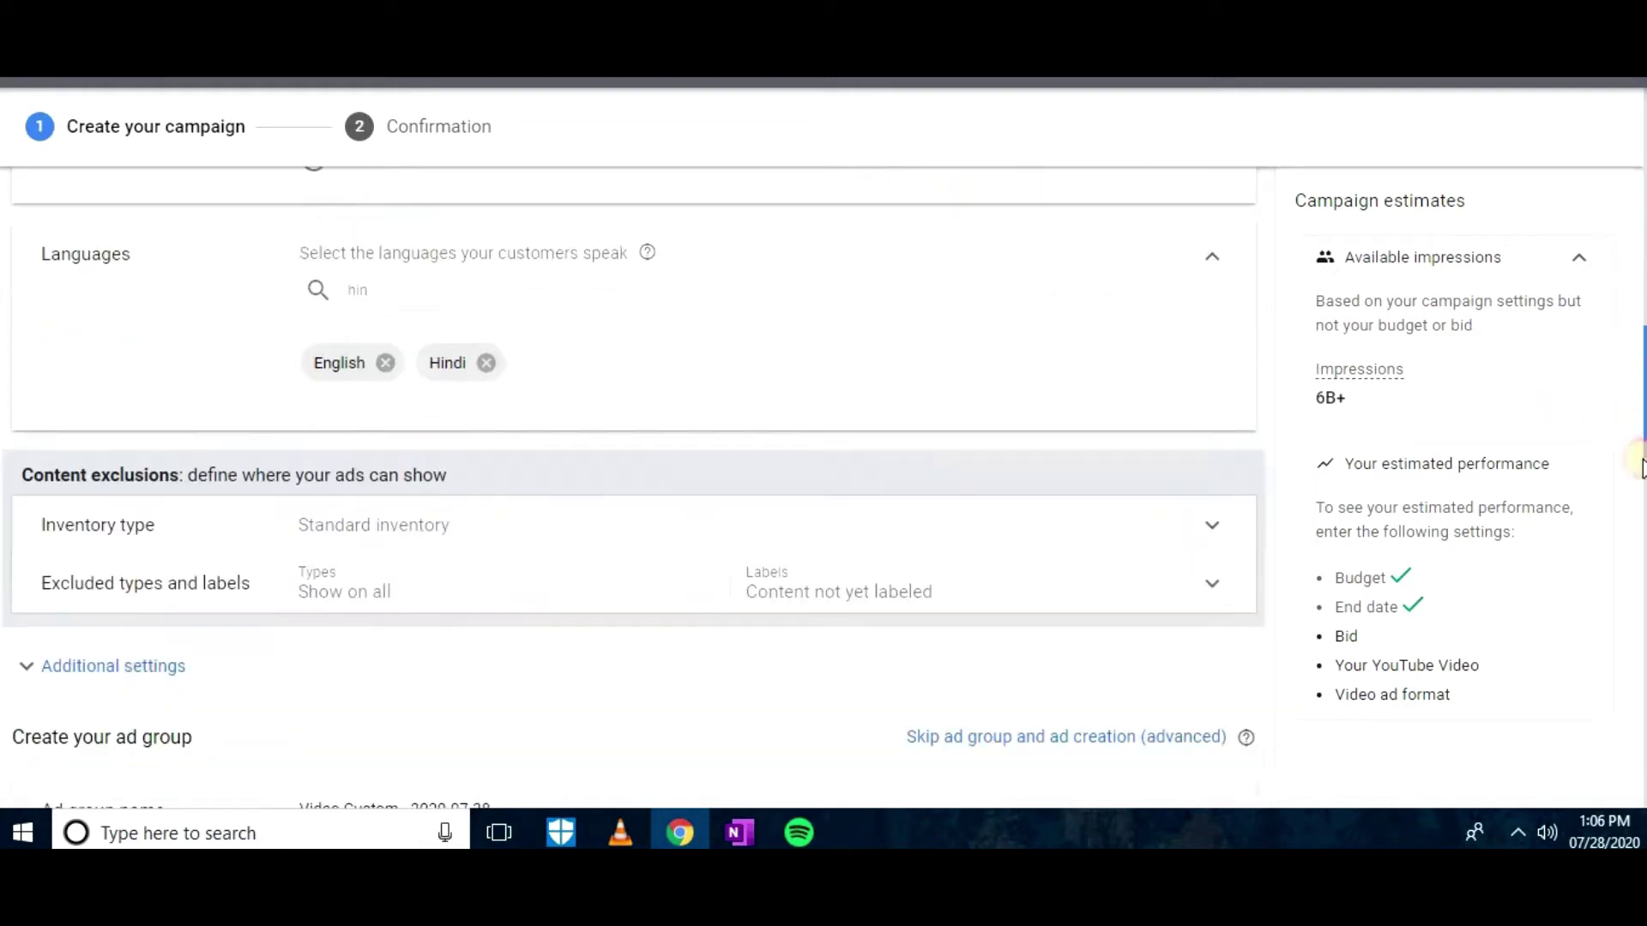
pyautogui.click(1119, 345)
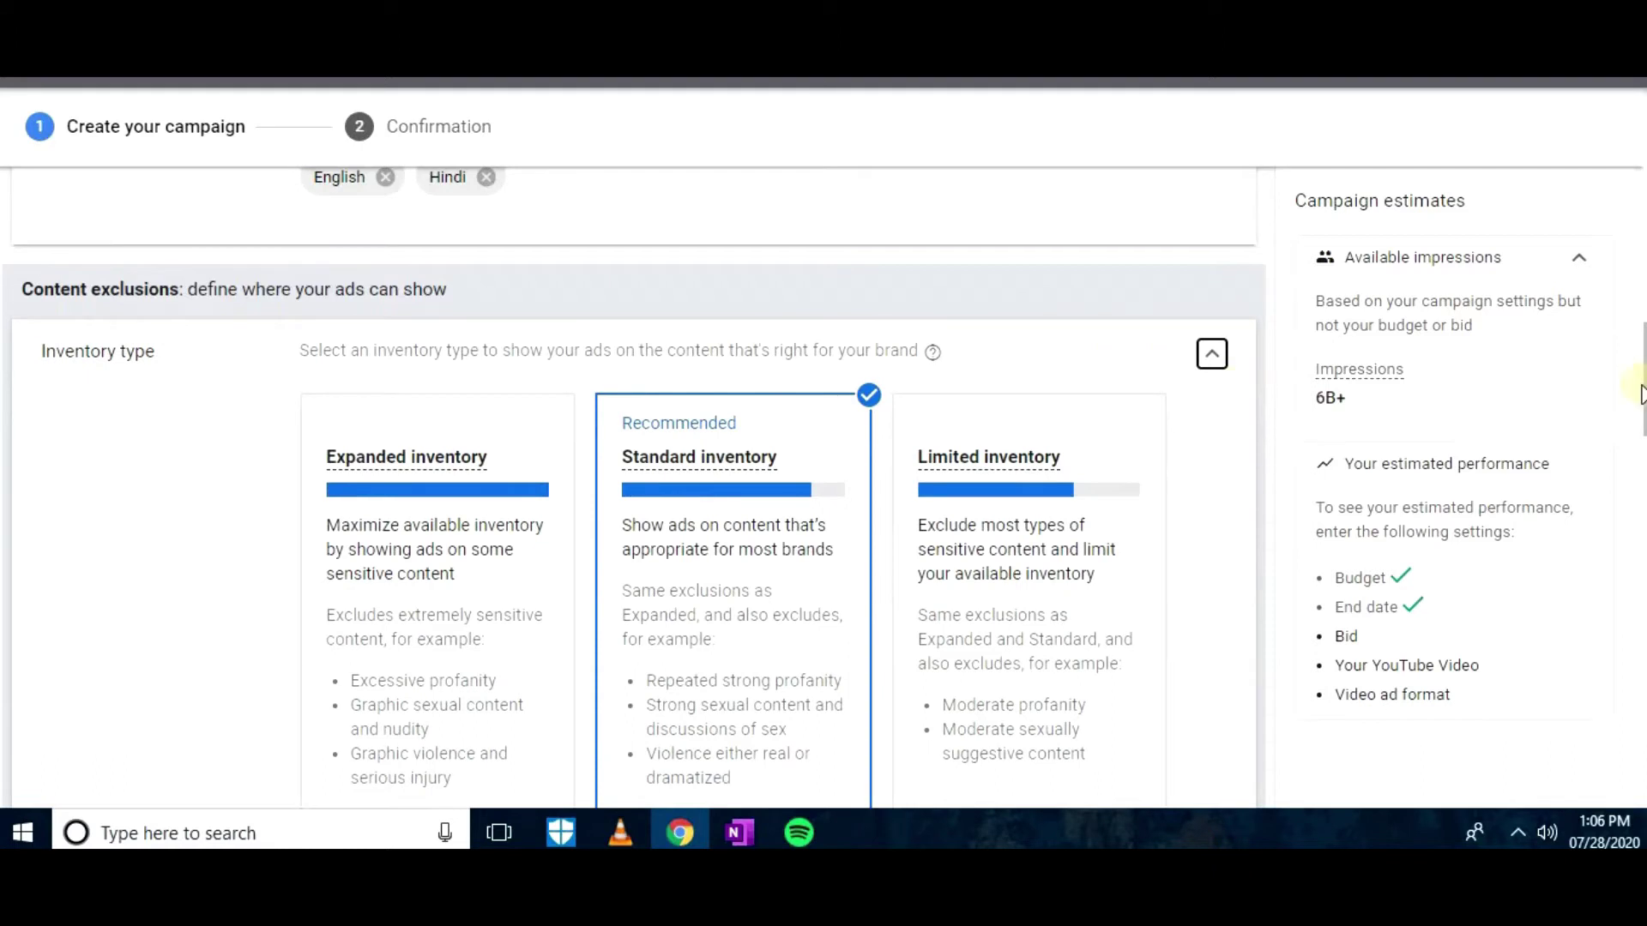
pyautogui.moveTo(1640, 411); pyautogui.dragTo(1641, 439)
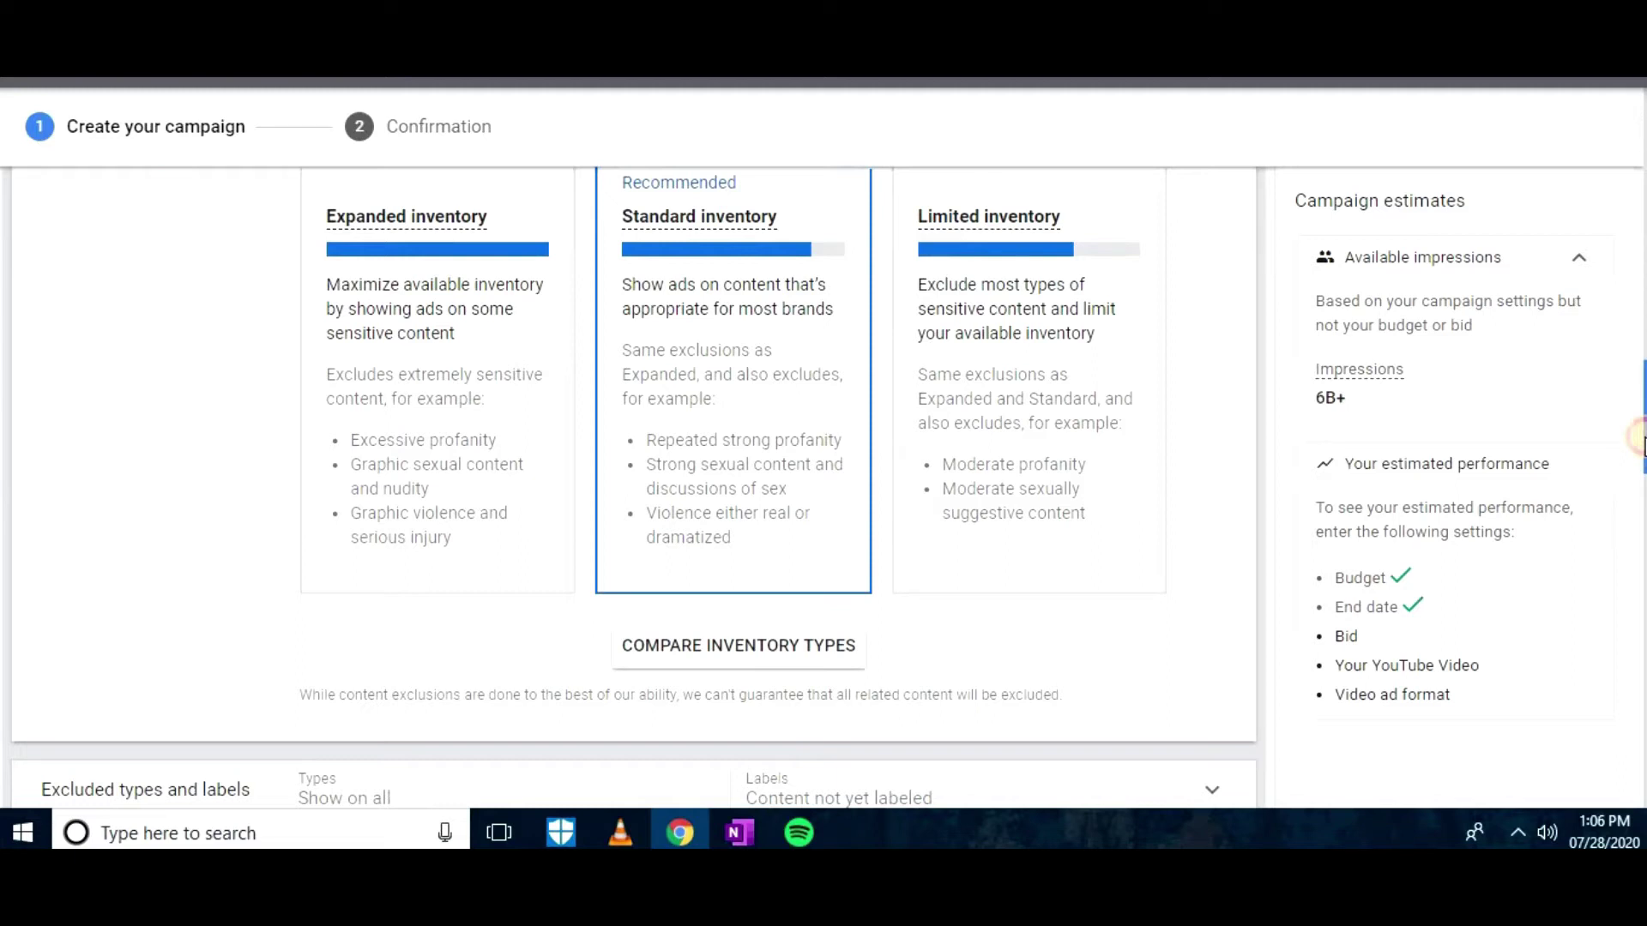
pyautogui.scroll(1, 1640, 439)
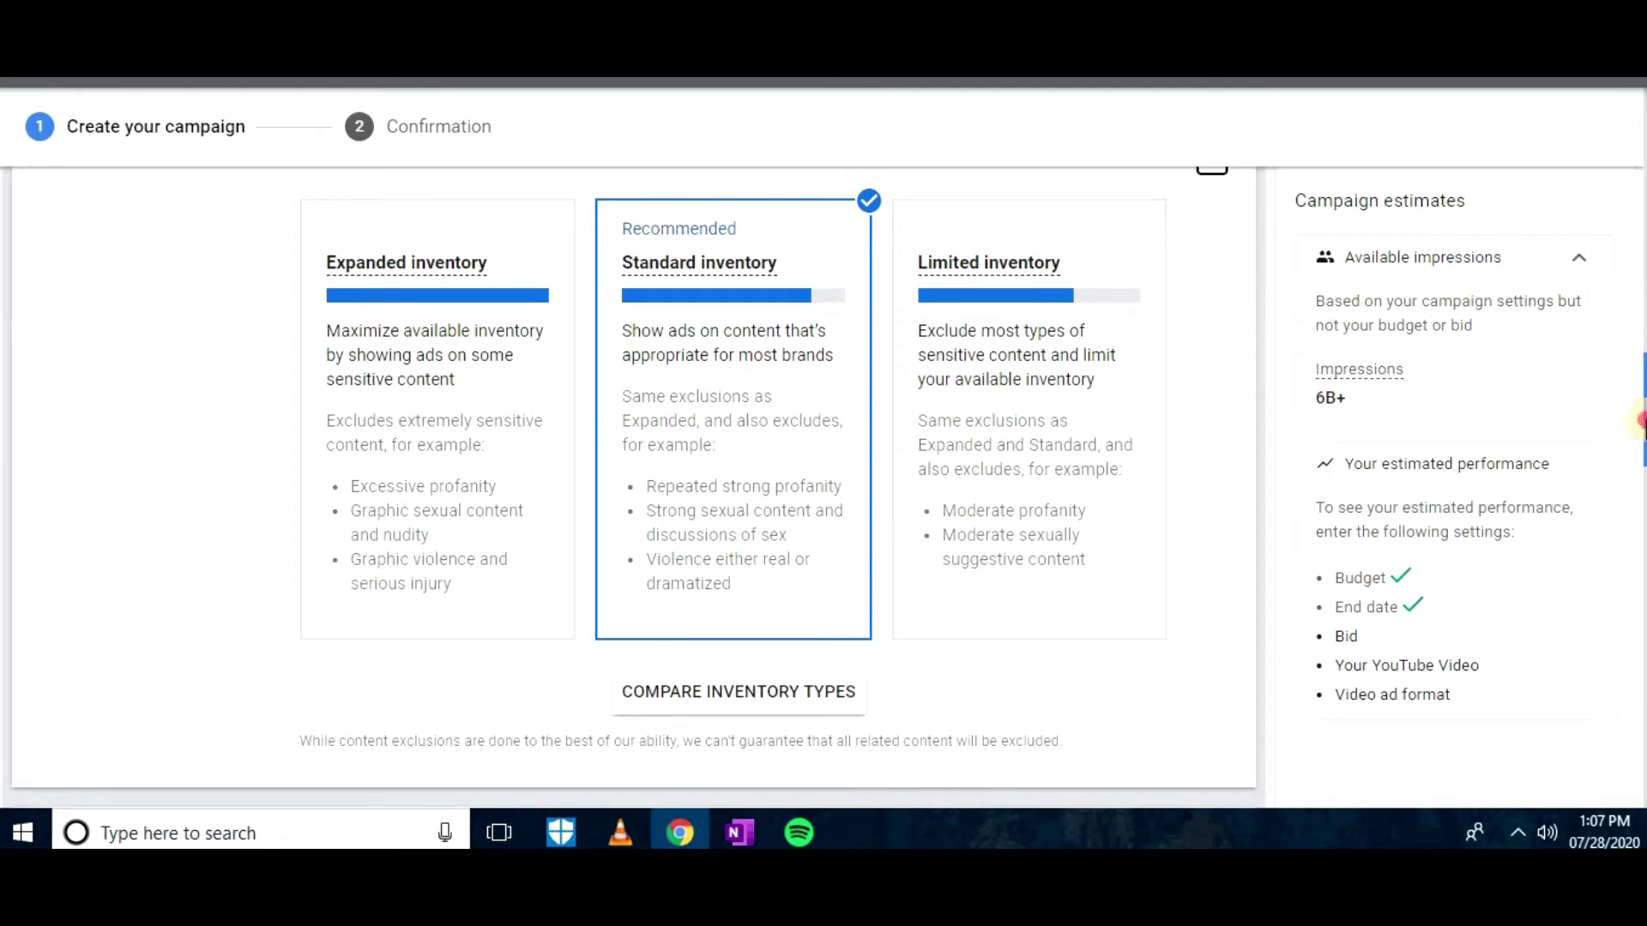
pyautogui.scroll(2, 1641, 429)
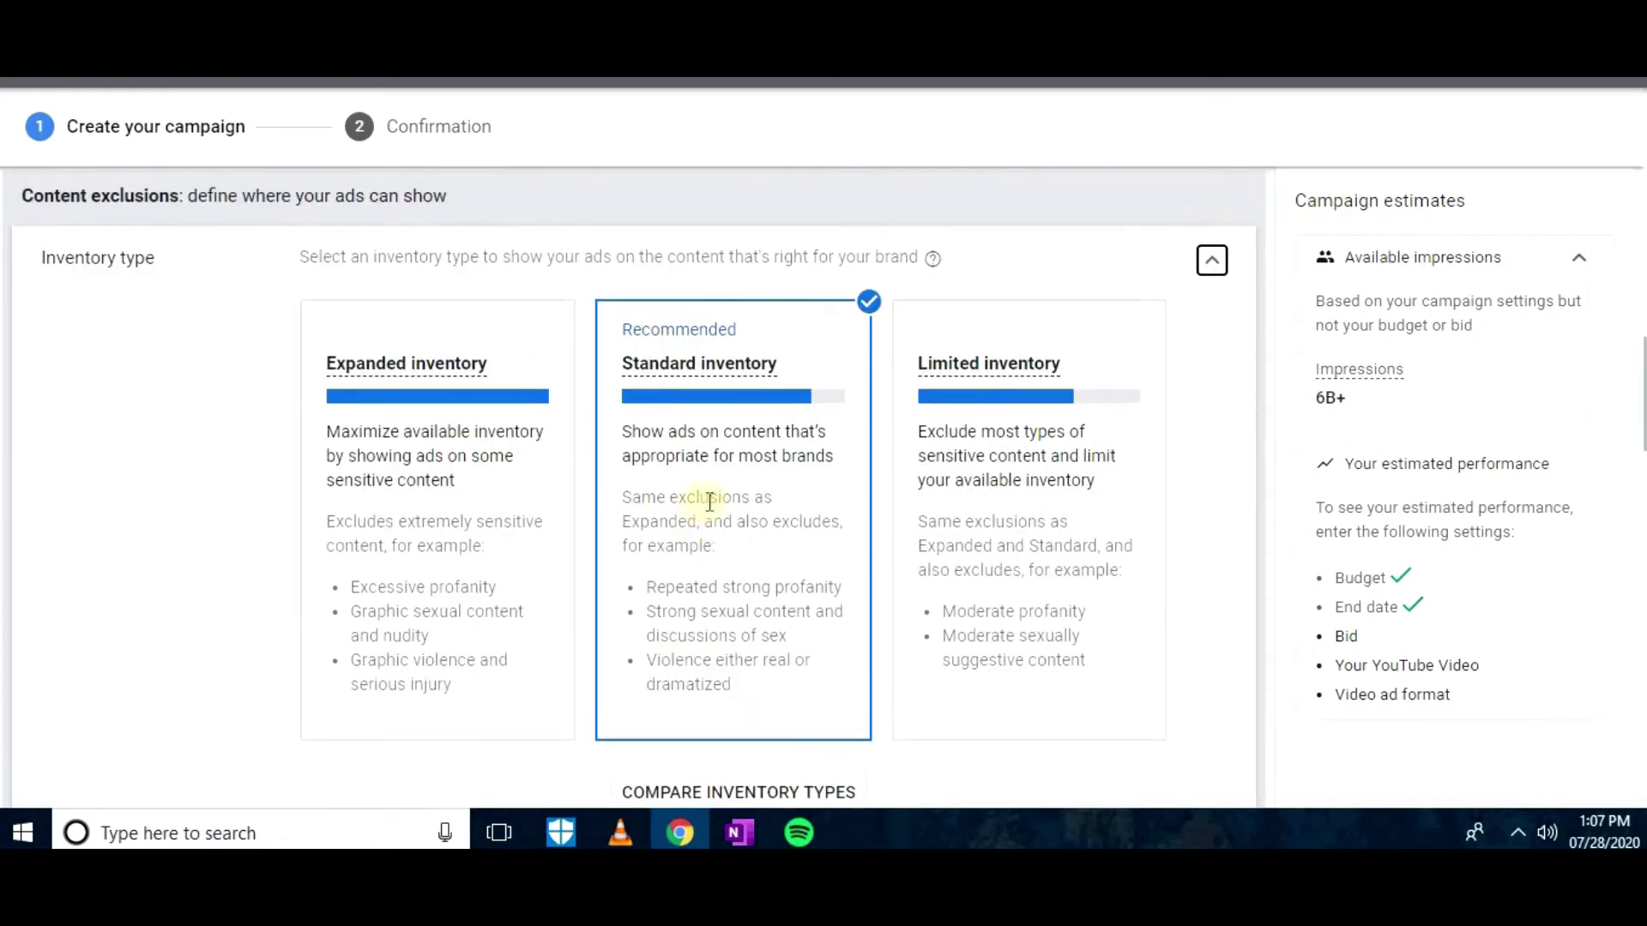
pyautogui.click(1212, 260)
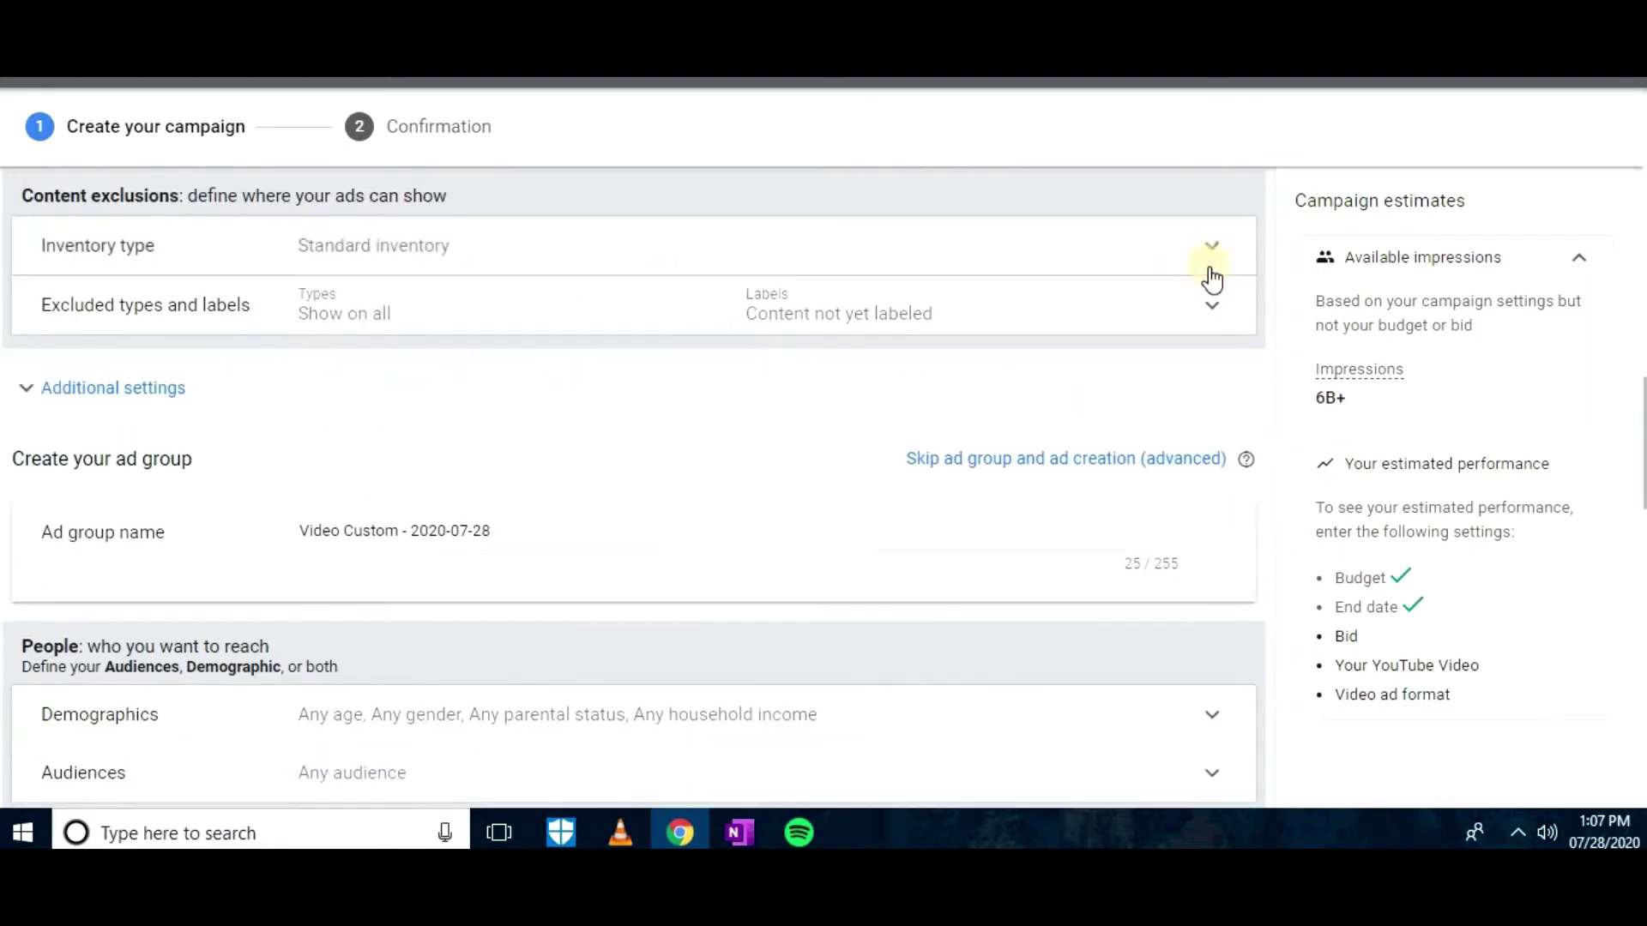
# Exclude embedded YouTube videos and live streaming videos, and remove the exclusion of content not yet labeled
pyautogui.click(150, 395)
pyautogui.click(440, 298)
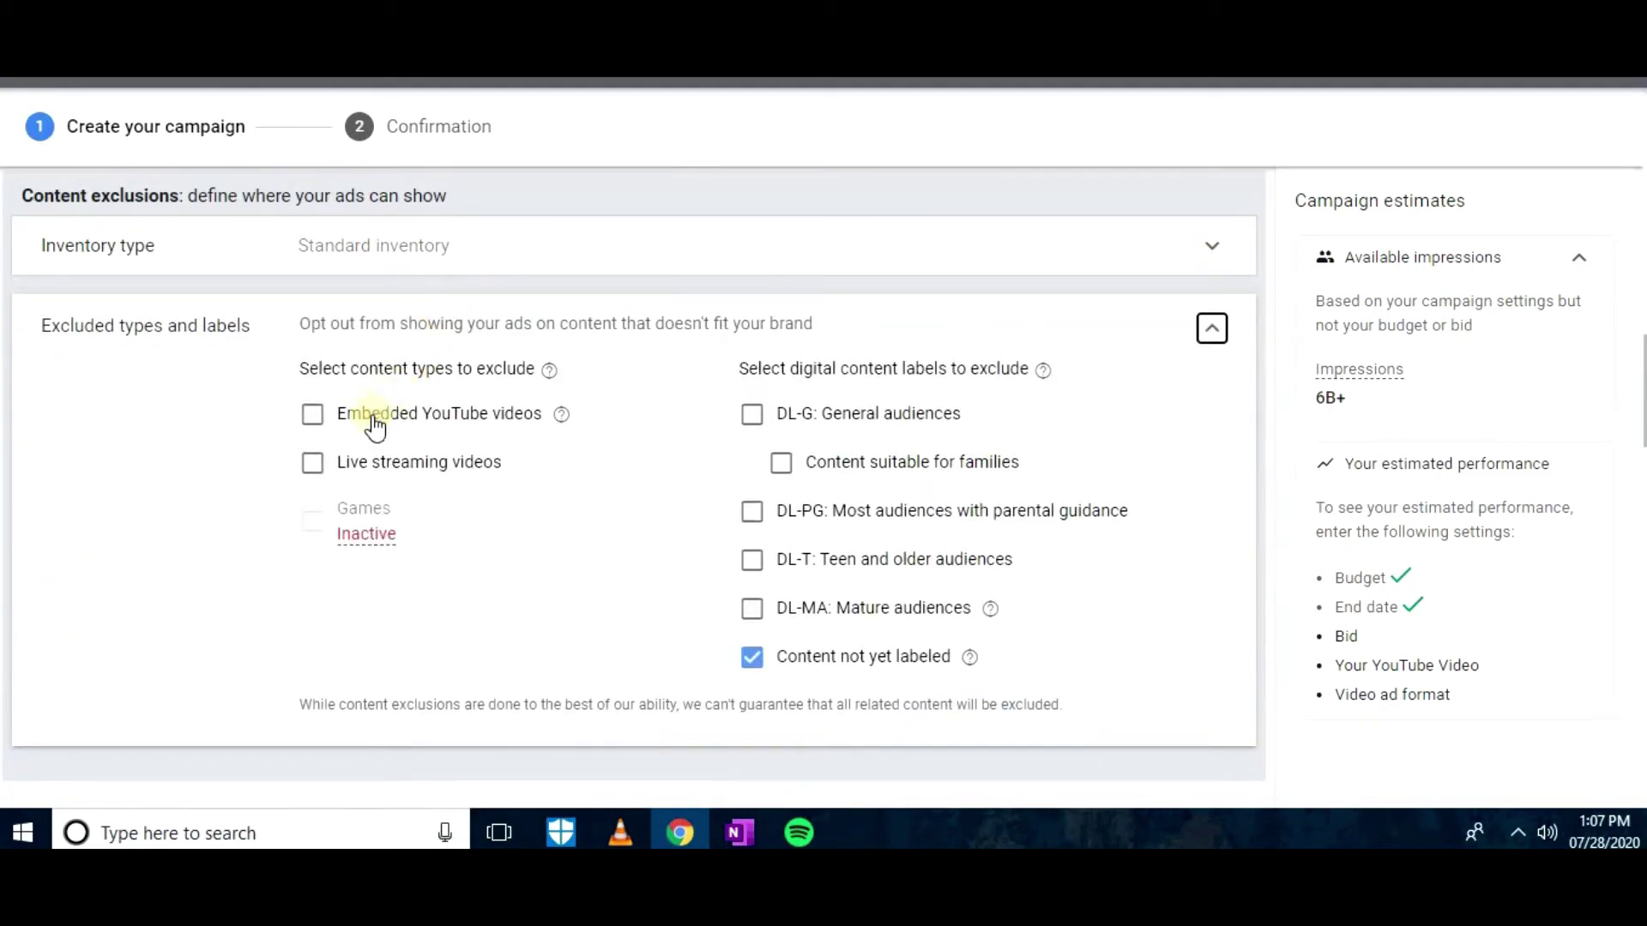
pyautogui.click(310, 416)
pyautogui.click(313, 467)
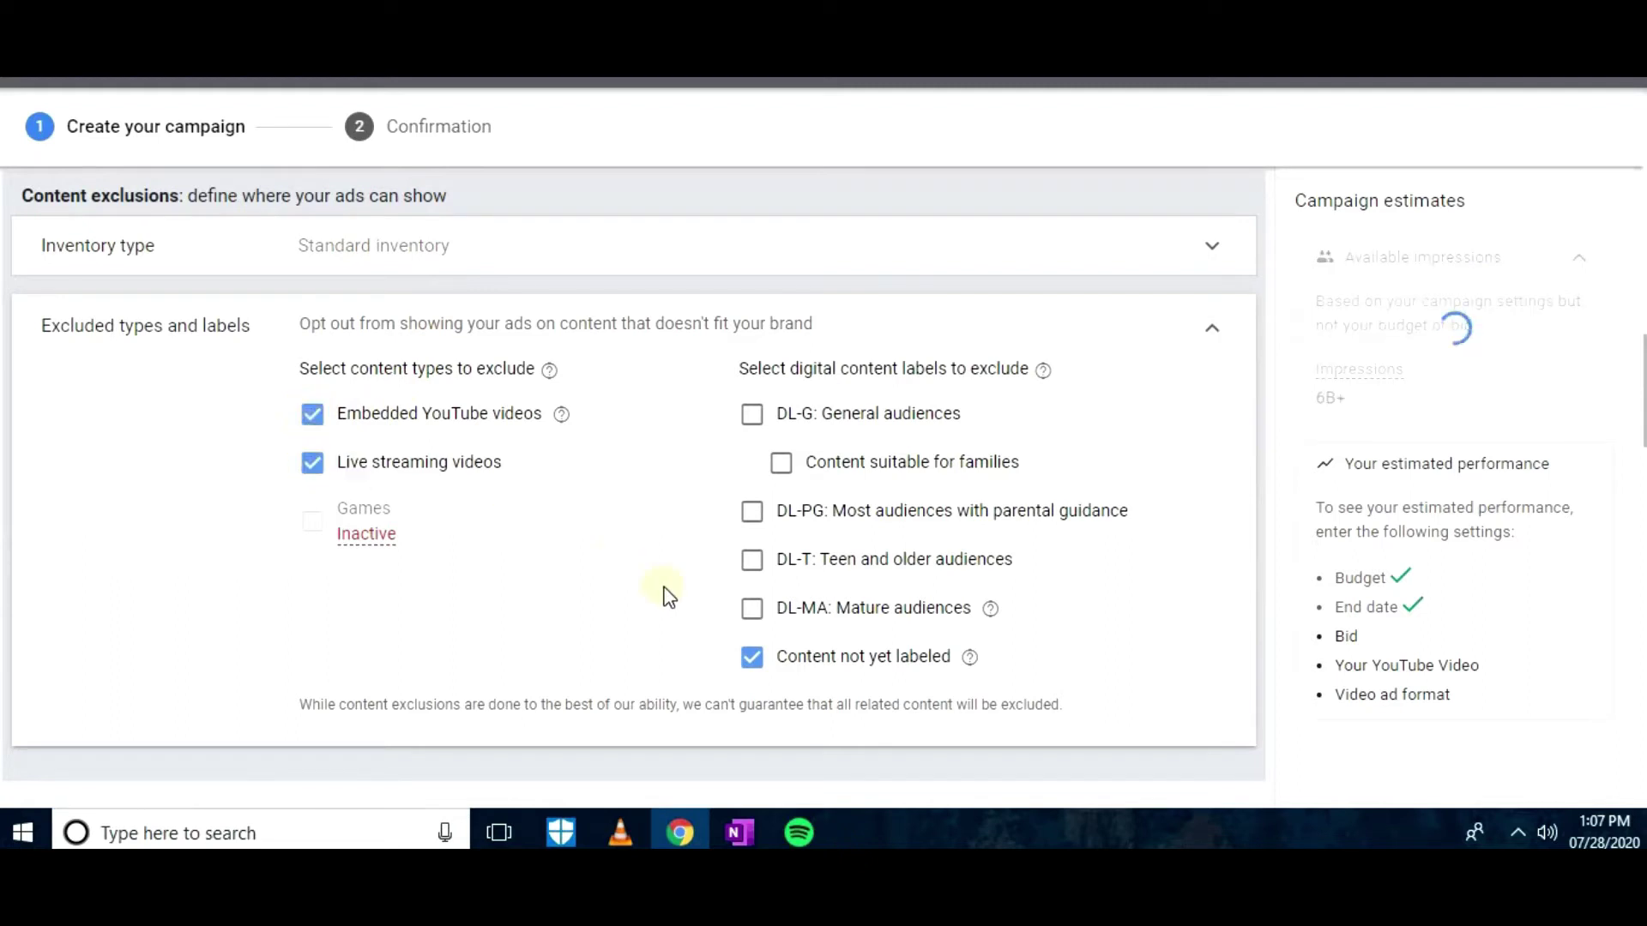
pyautogui.click(752, 665)
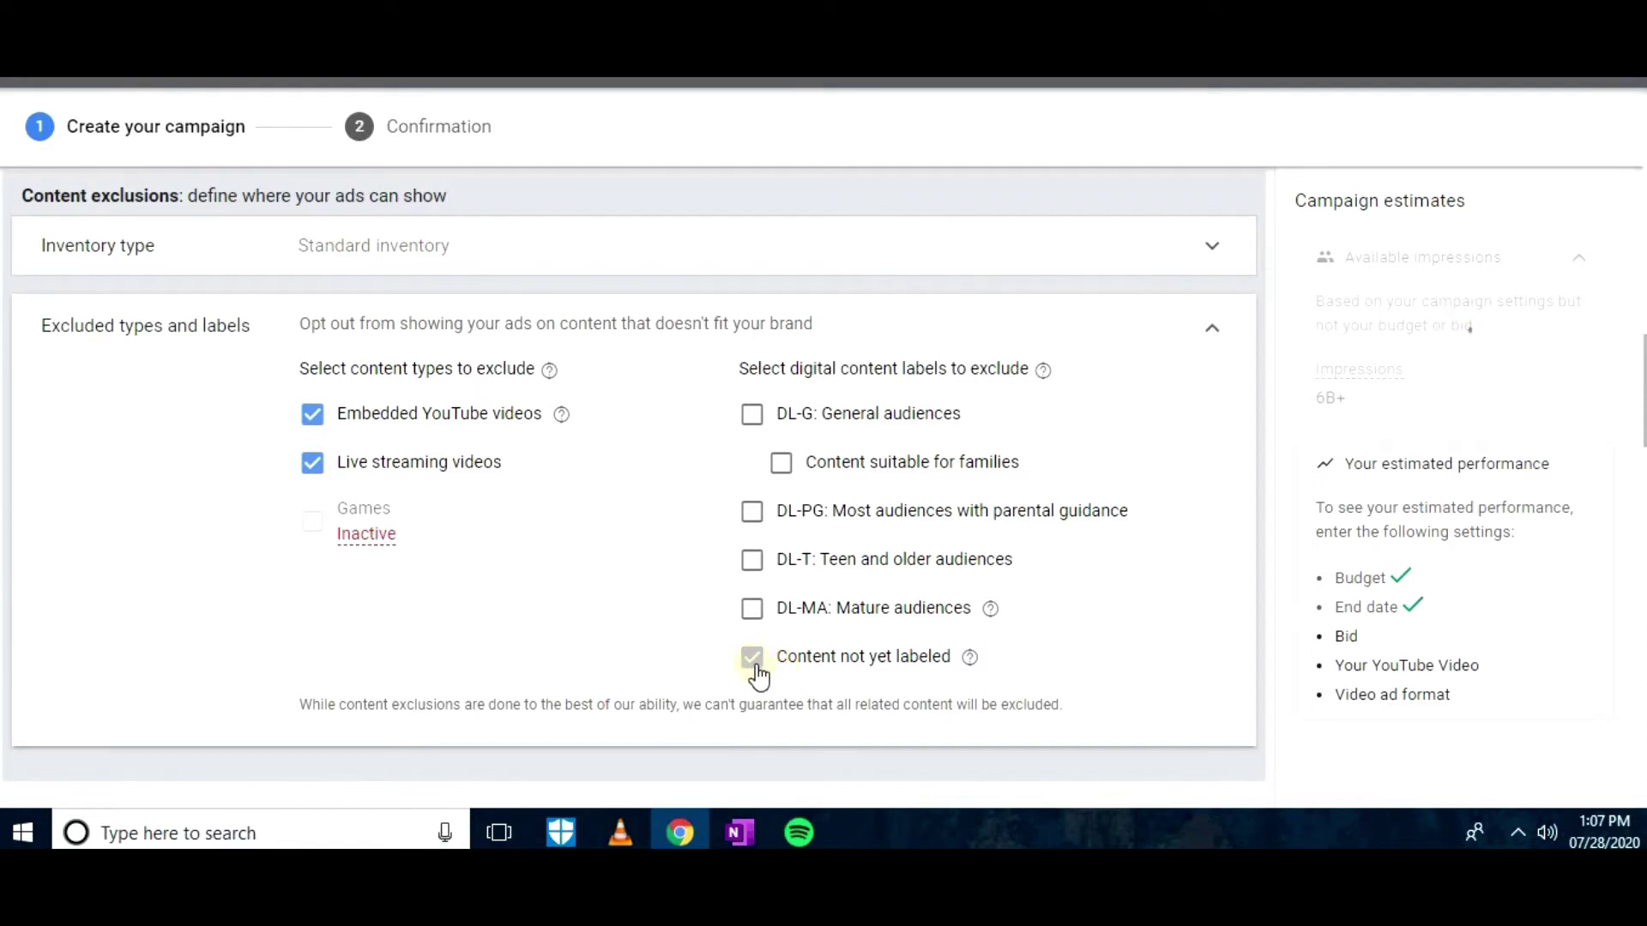
pyautogui.click(1209, 330)
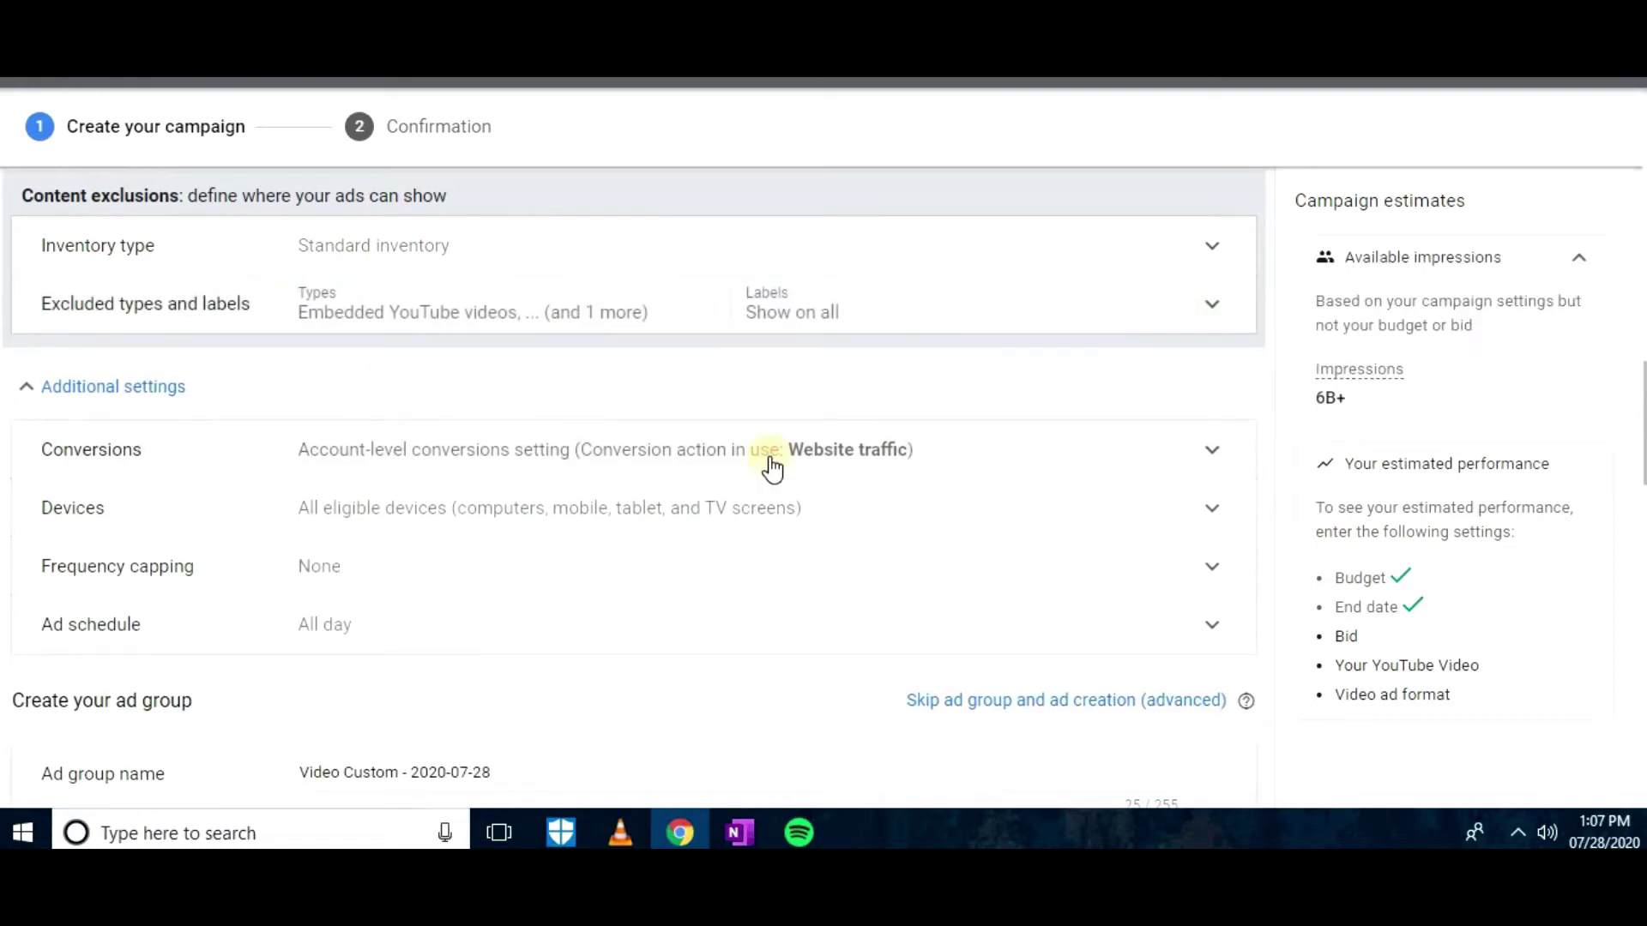
# Set specific device targeting for the campaign, keeping mobile phones and tablets and excluding computers and TV screens
pyautogui.click(789, 509)
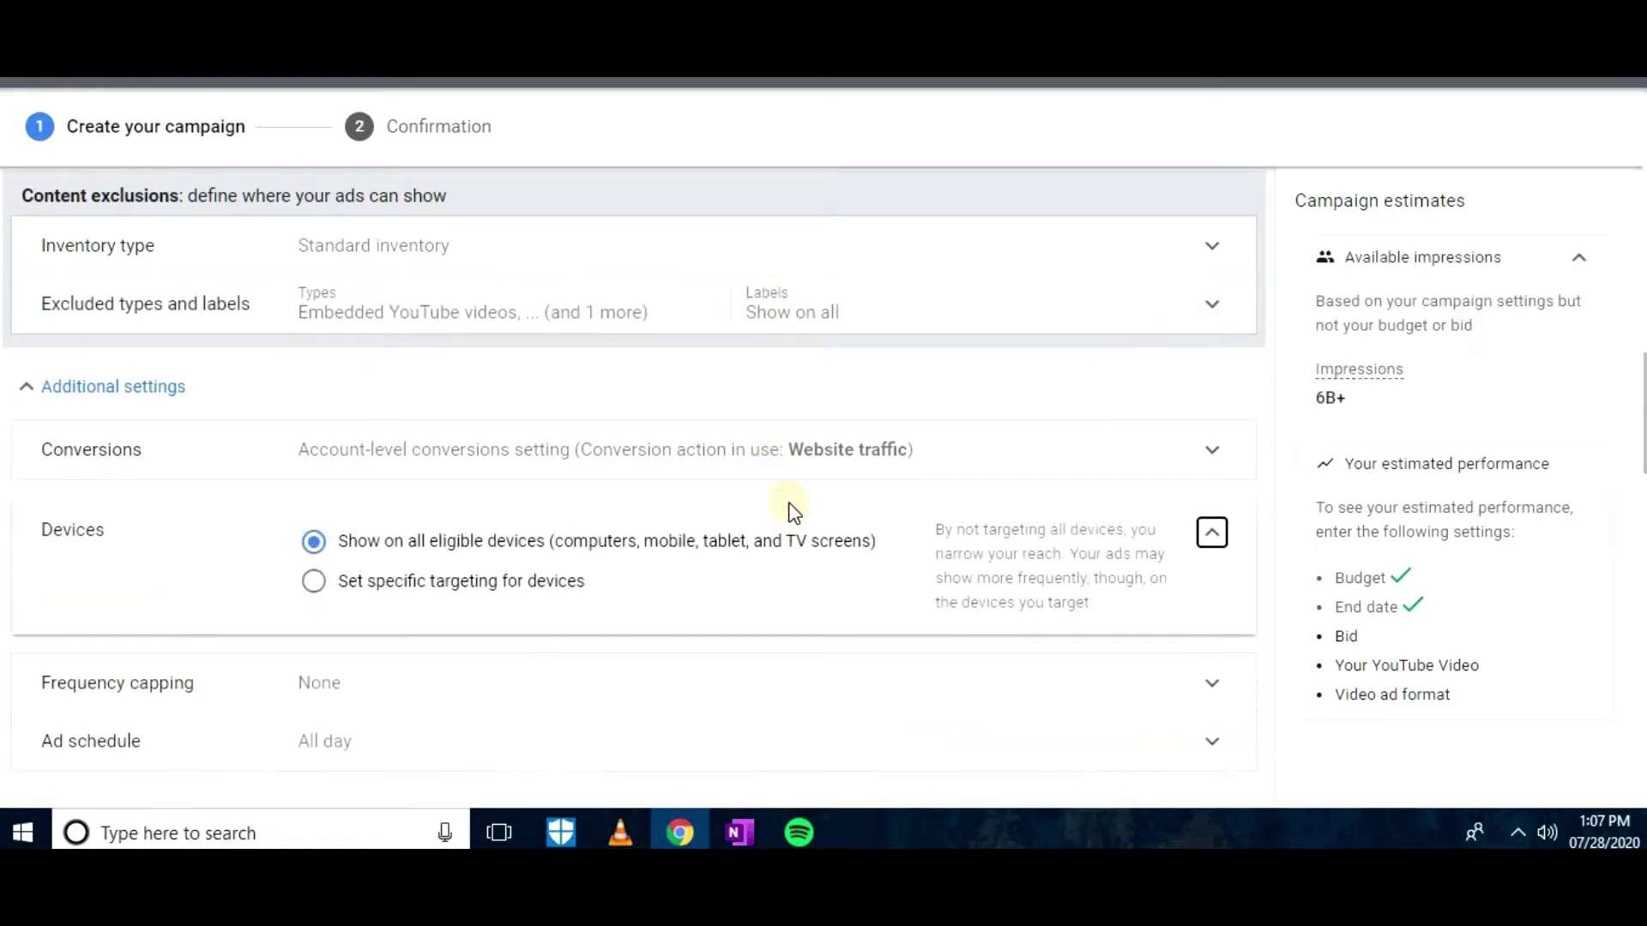
pyautogui.click(517, 586)
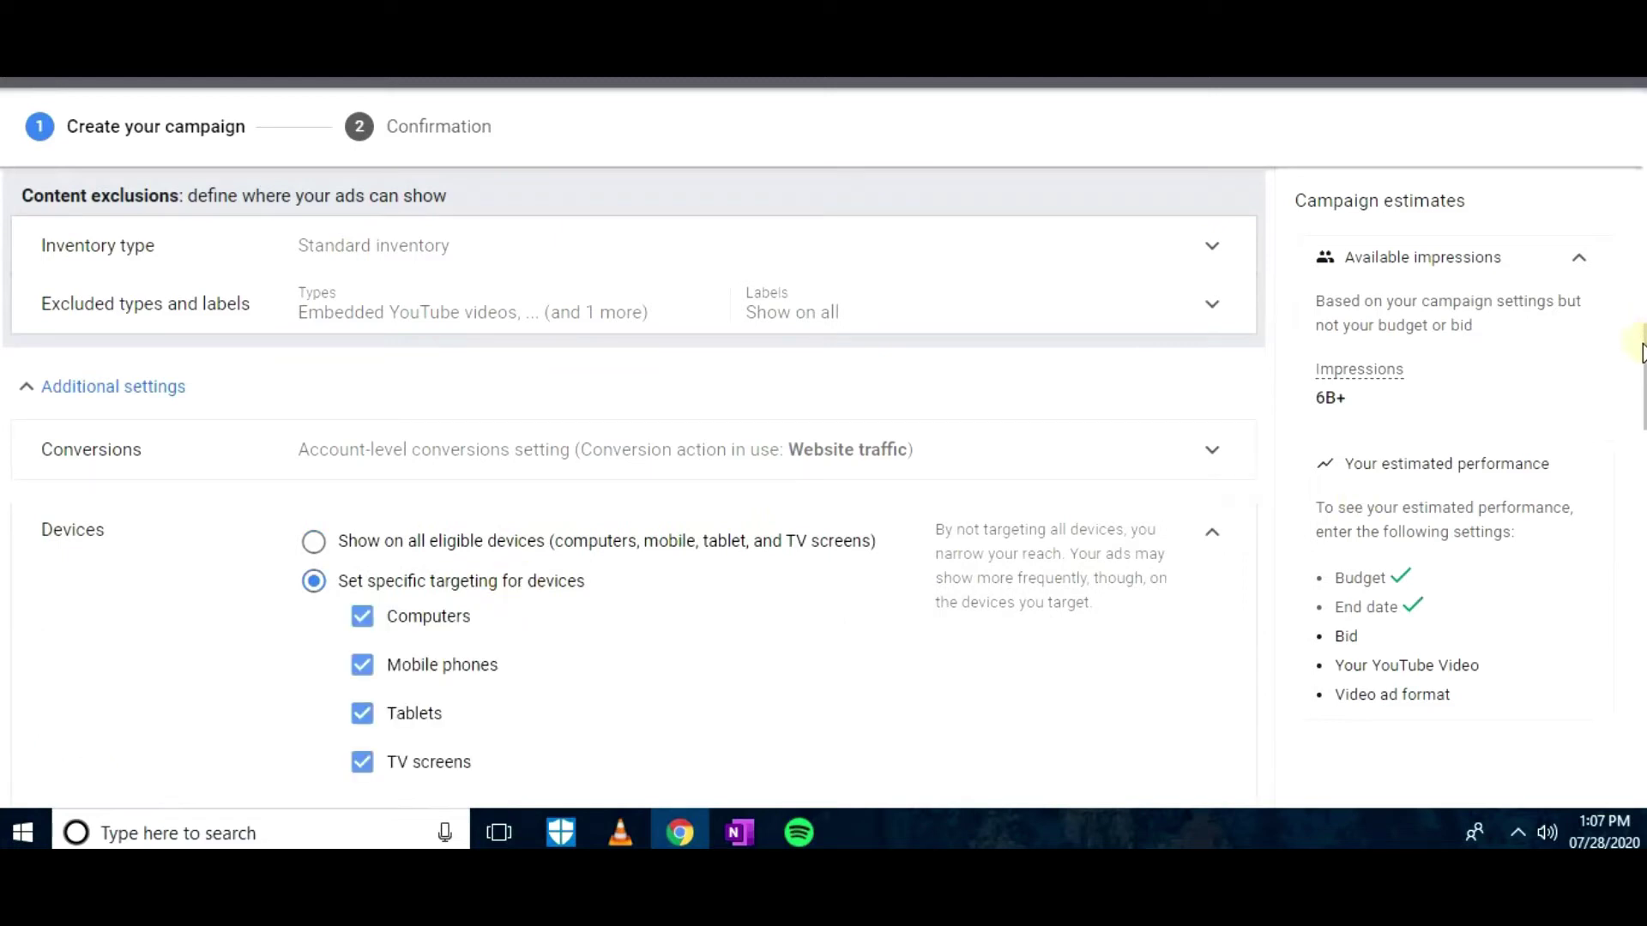
pyautogui.moveTo(1643, 343); pyautogui.dragTo(1642, 386)
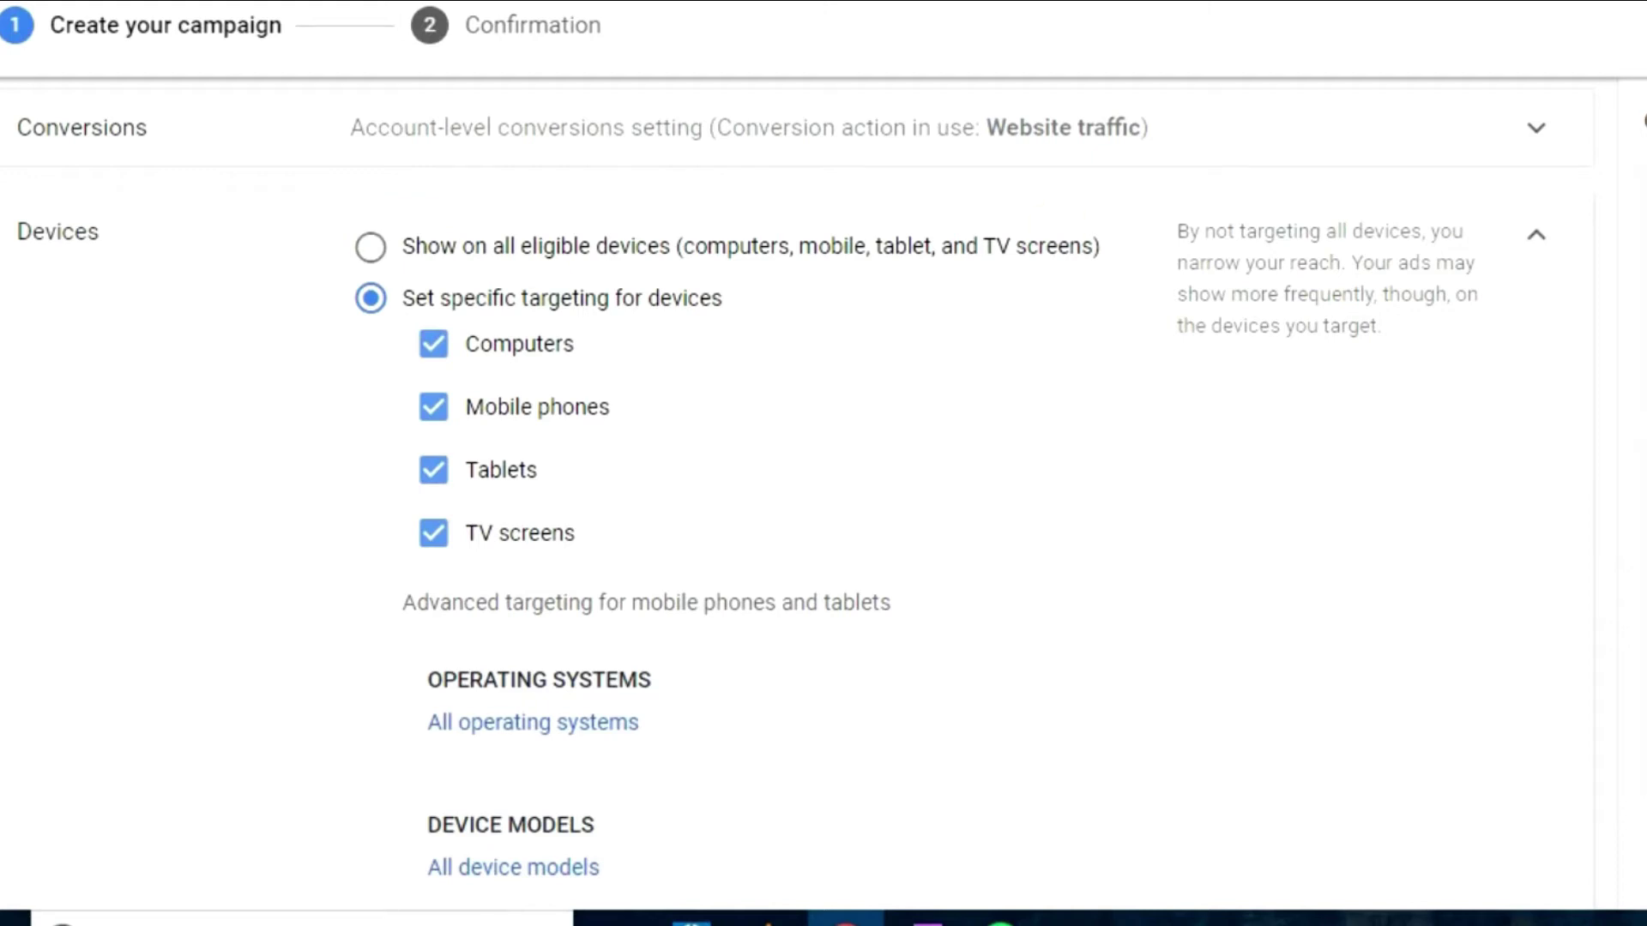
pyautogui.click(532, 361)
pyautogui.click(535, 540)
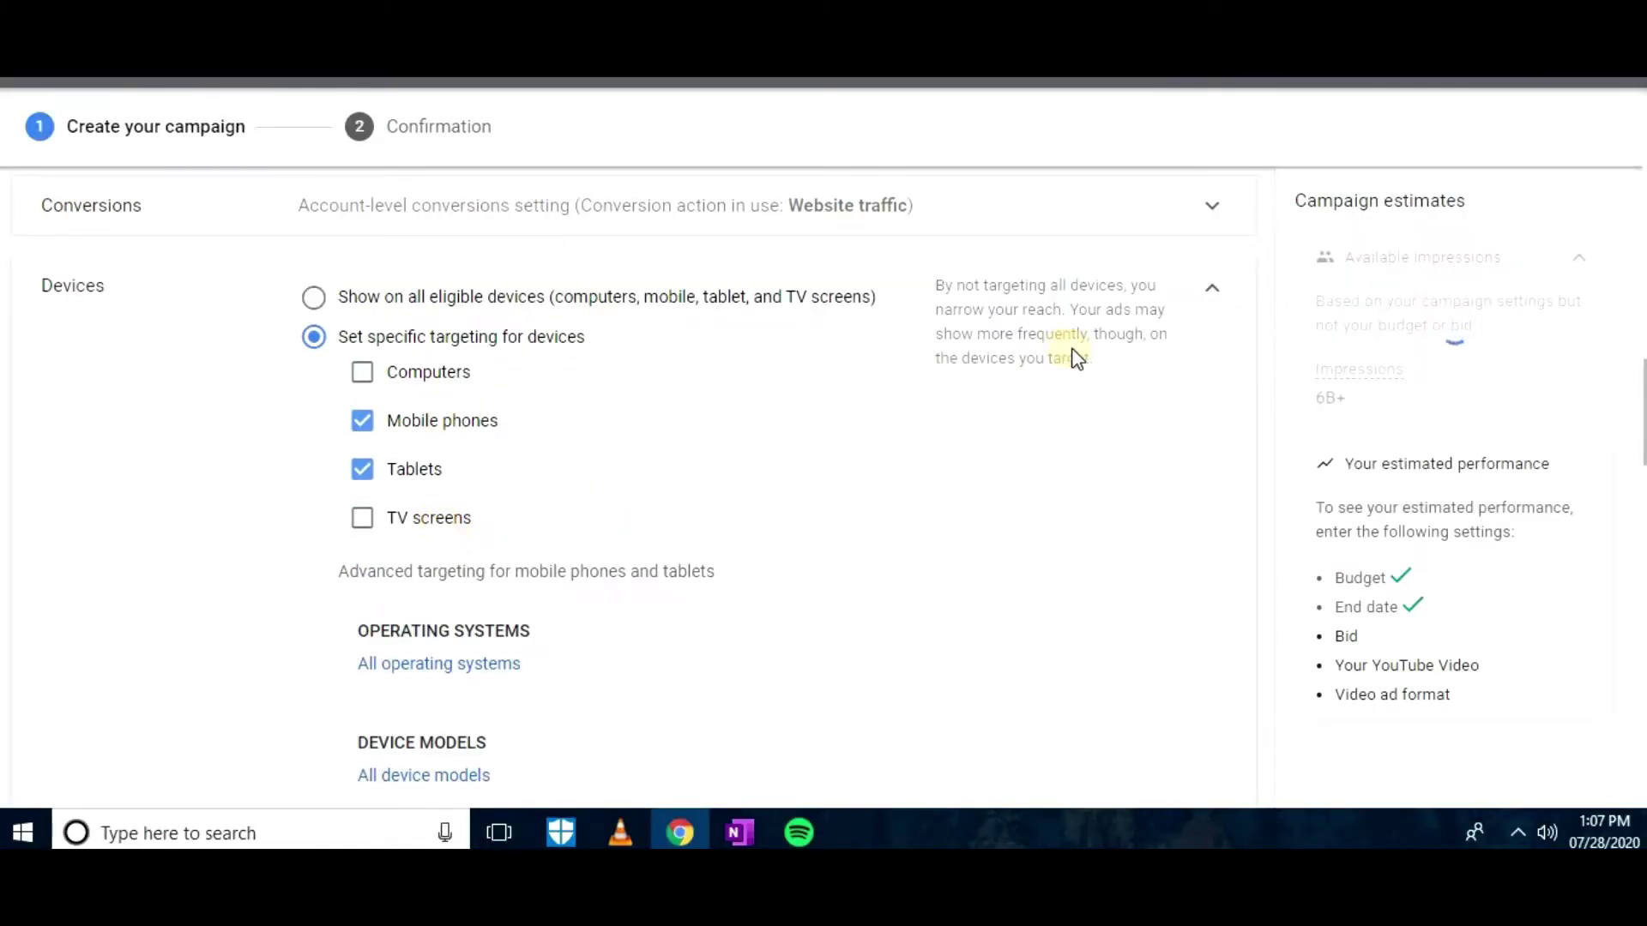
pyautogui.click(453, 525)
pyautogui.click(441, 523)
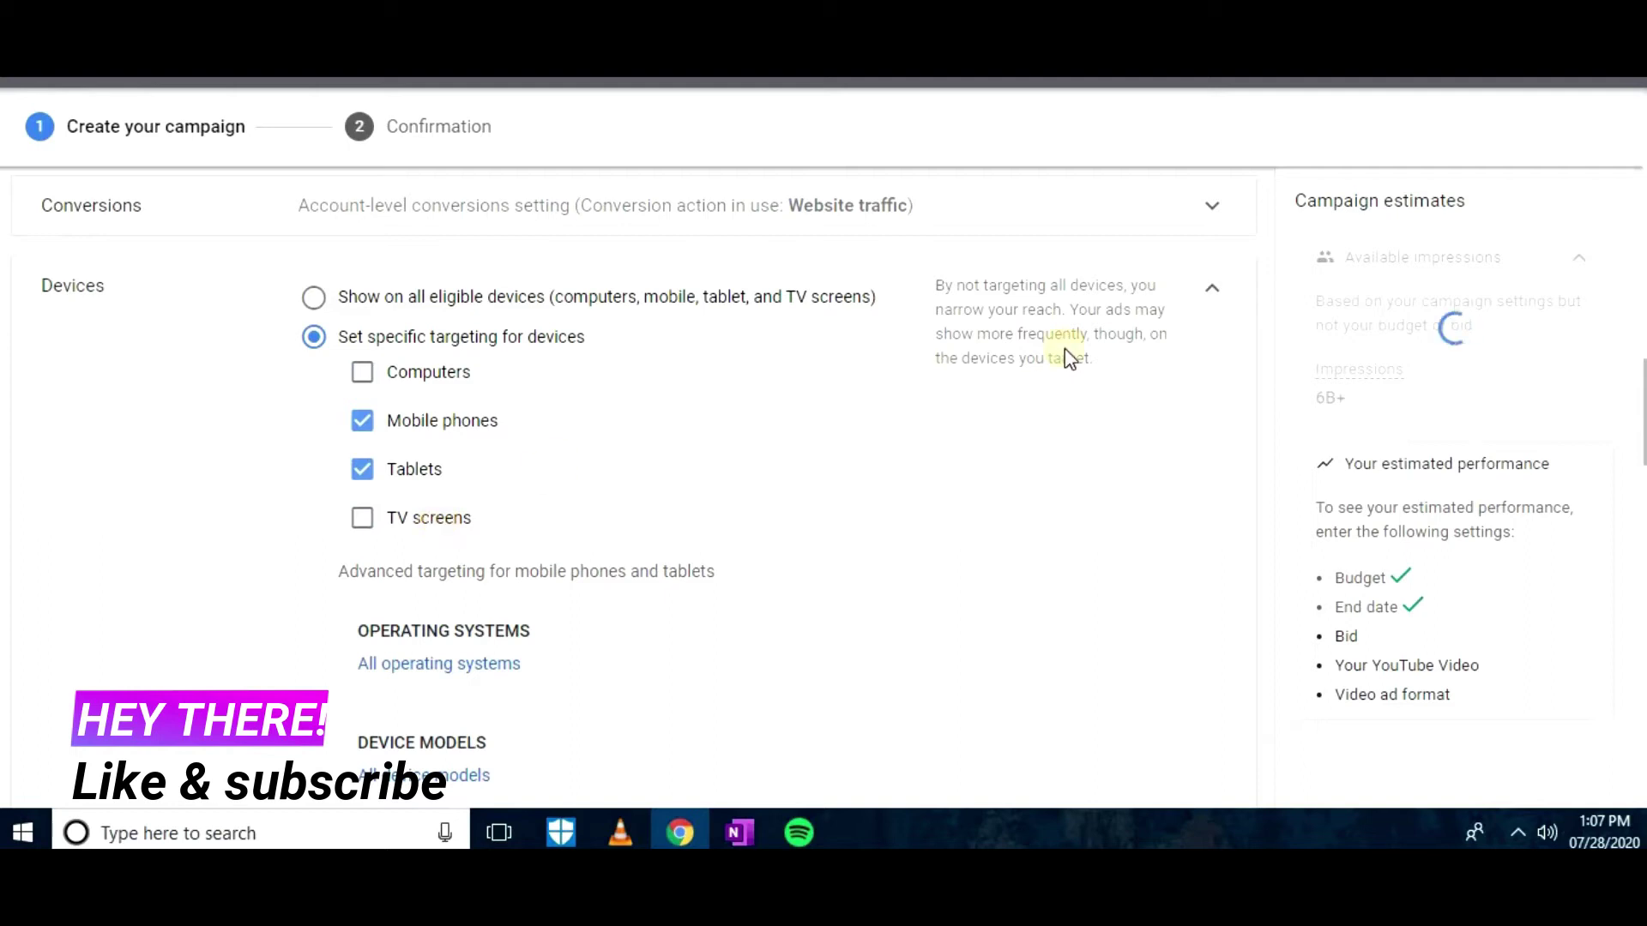
pyautogui.click(1222, 297)
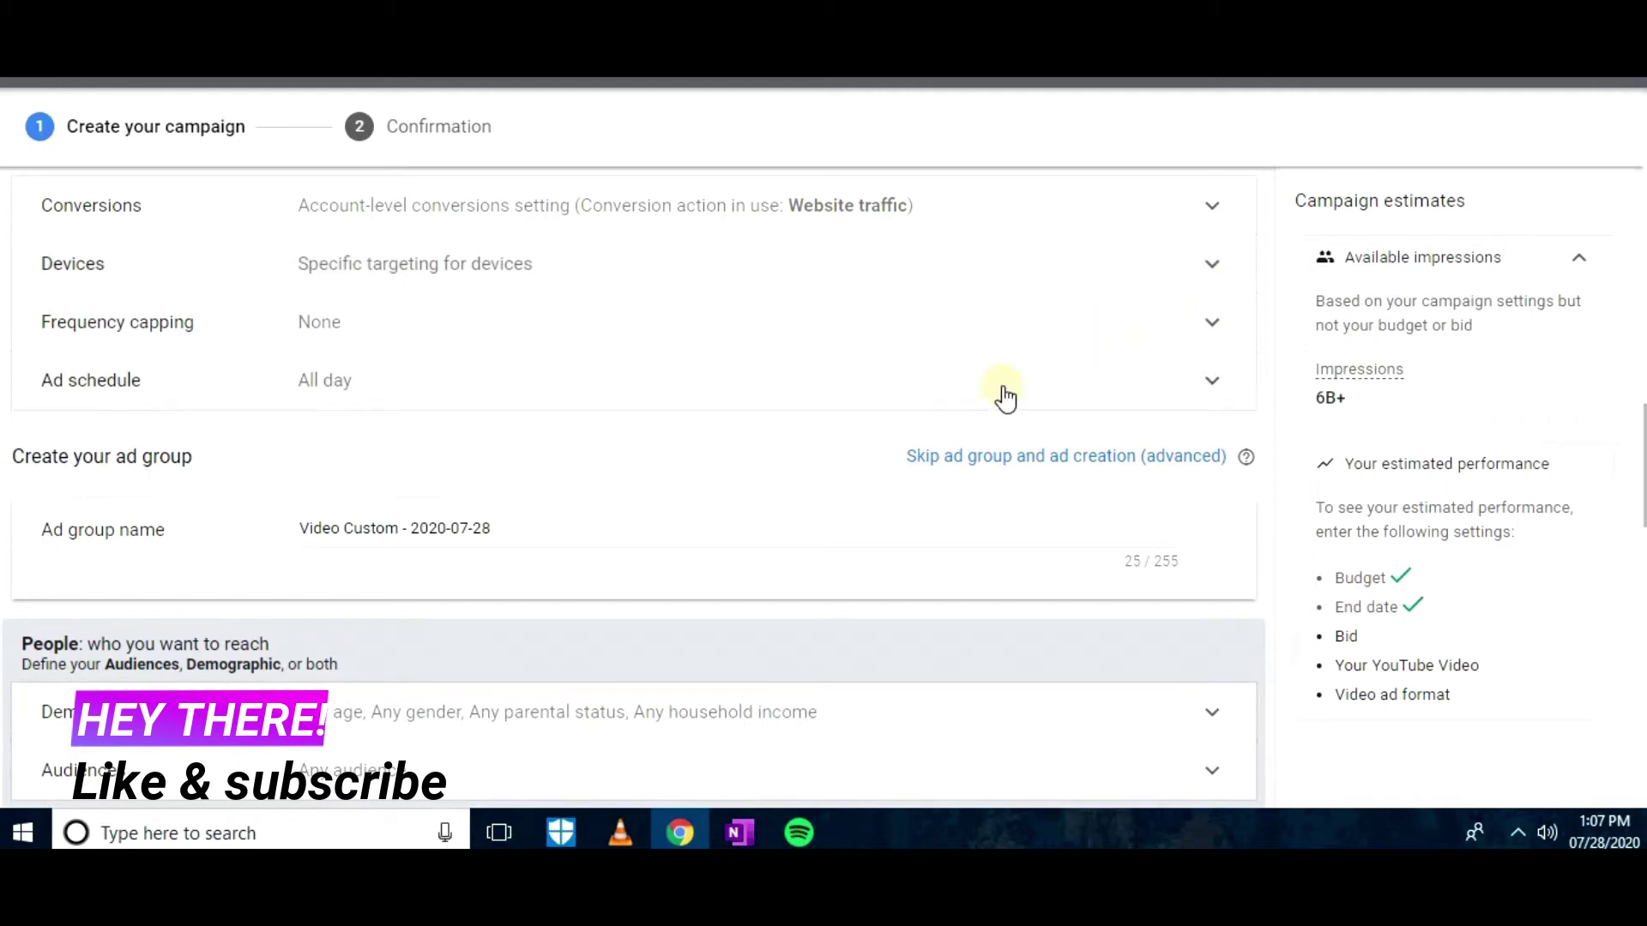
# Enable the impression frequency cap on a per-day basis and start entering its limit
pyautogui.click(987, 352)
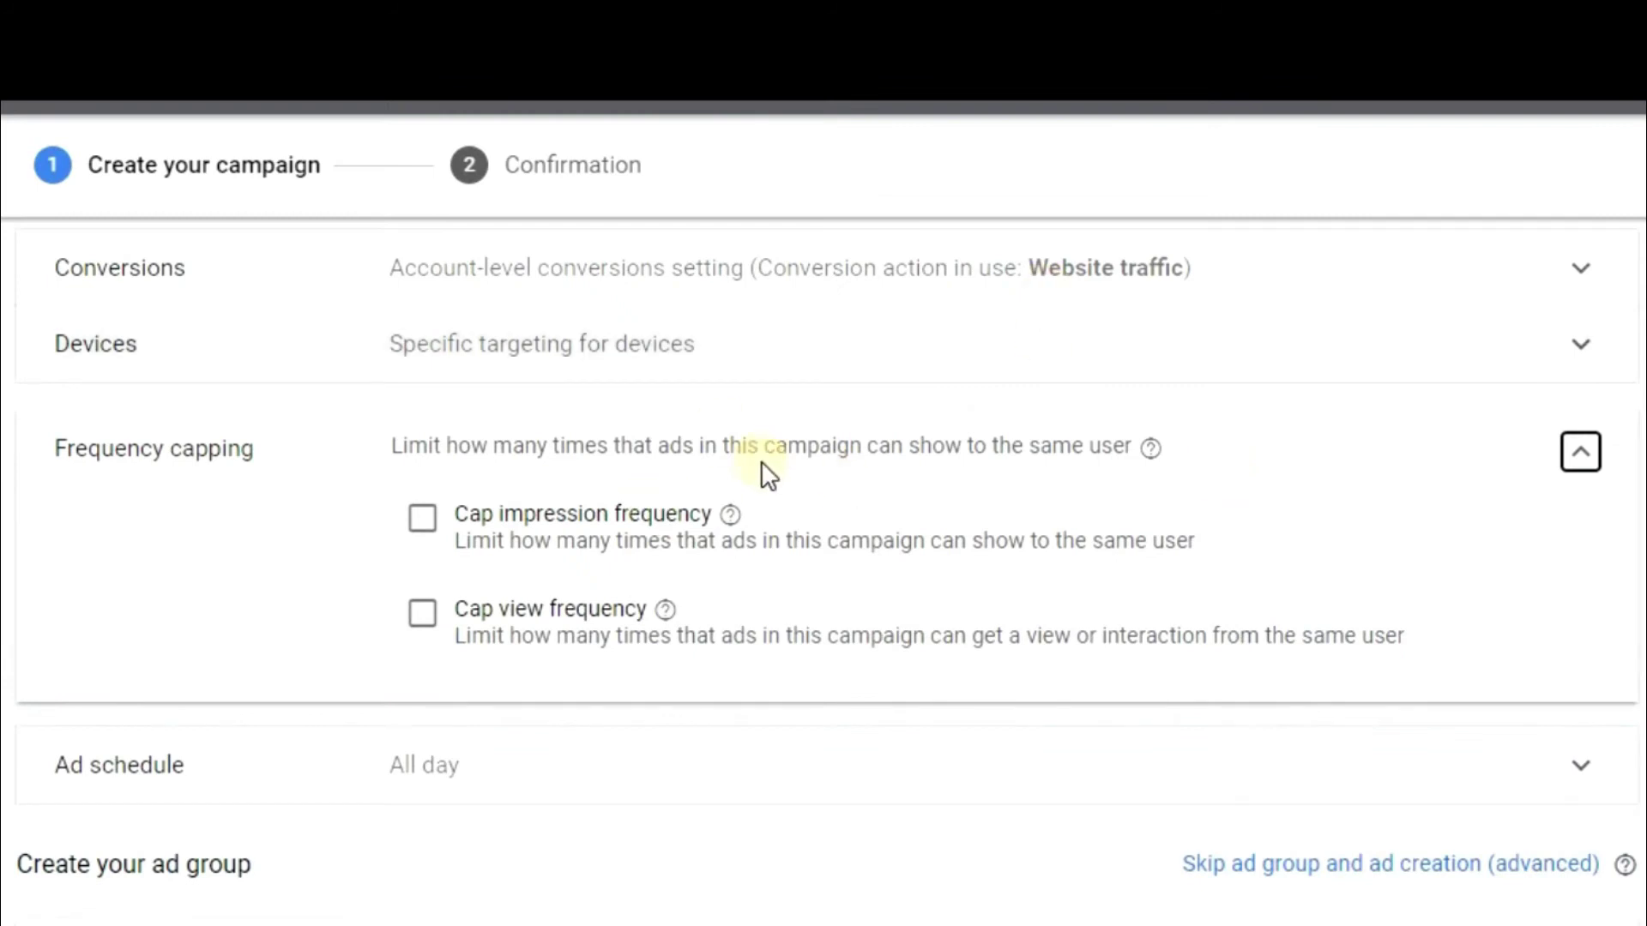
pyautogui.click(414, 523)
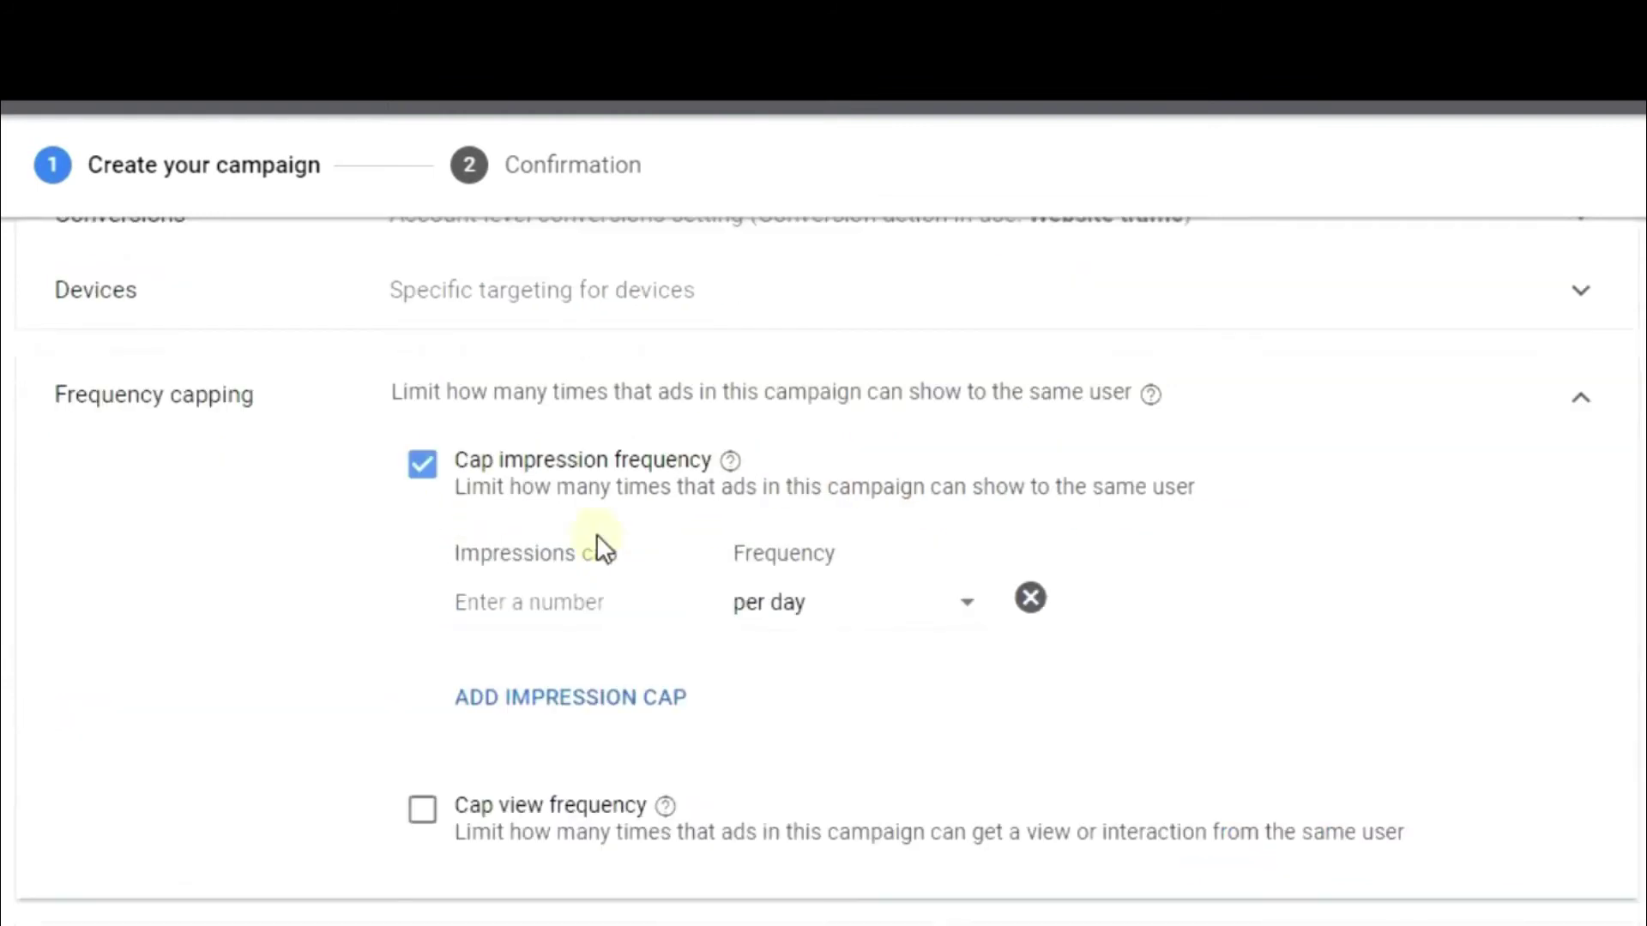
pyautogui.click(604, 603)
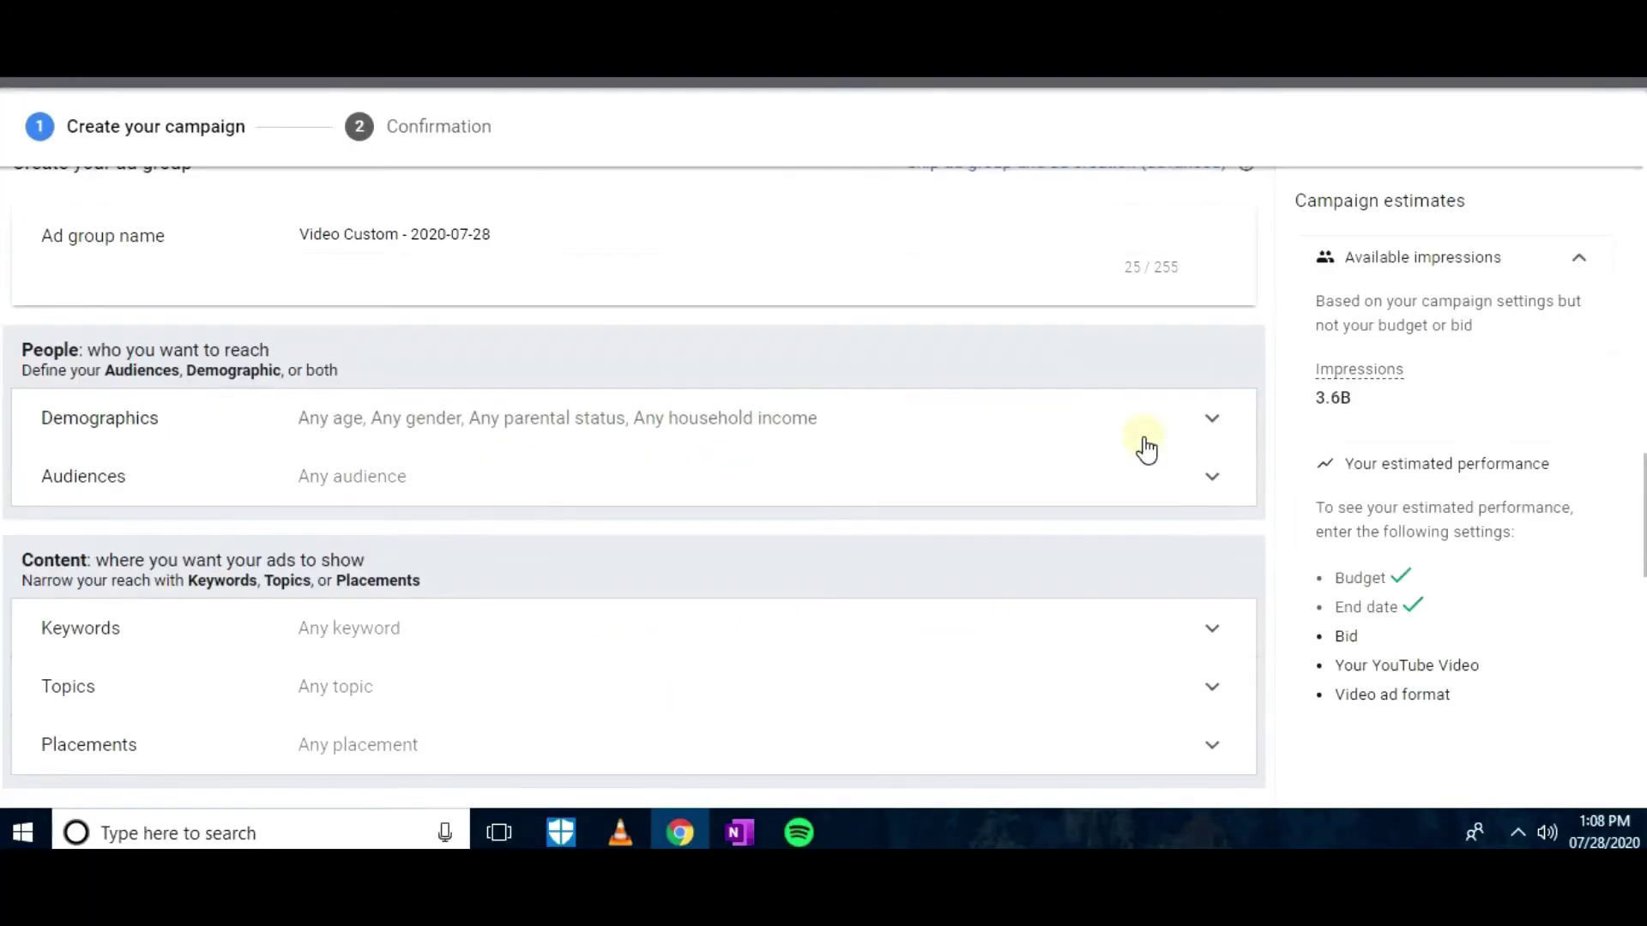
# Restrict the ad group's demographic age targeting to 18 - 24, 25 - 34 and 35 - 44, excluding older and unknown ages
pyautogui.click(1143, 442)
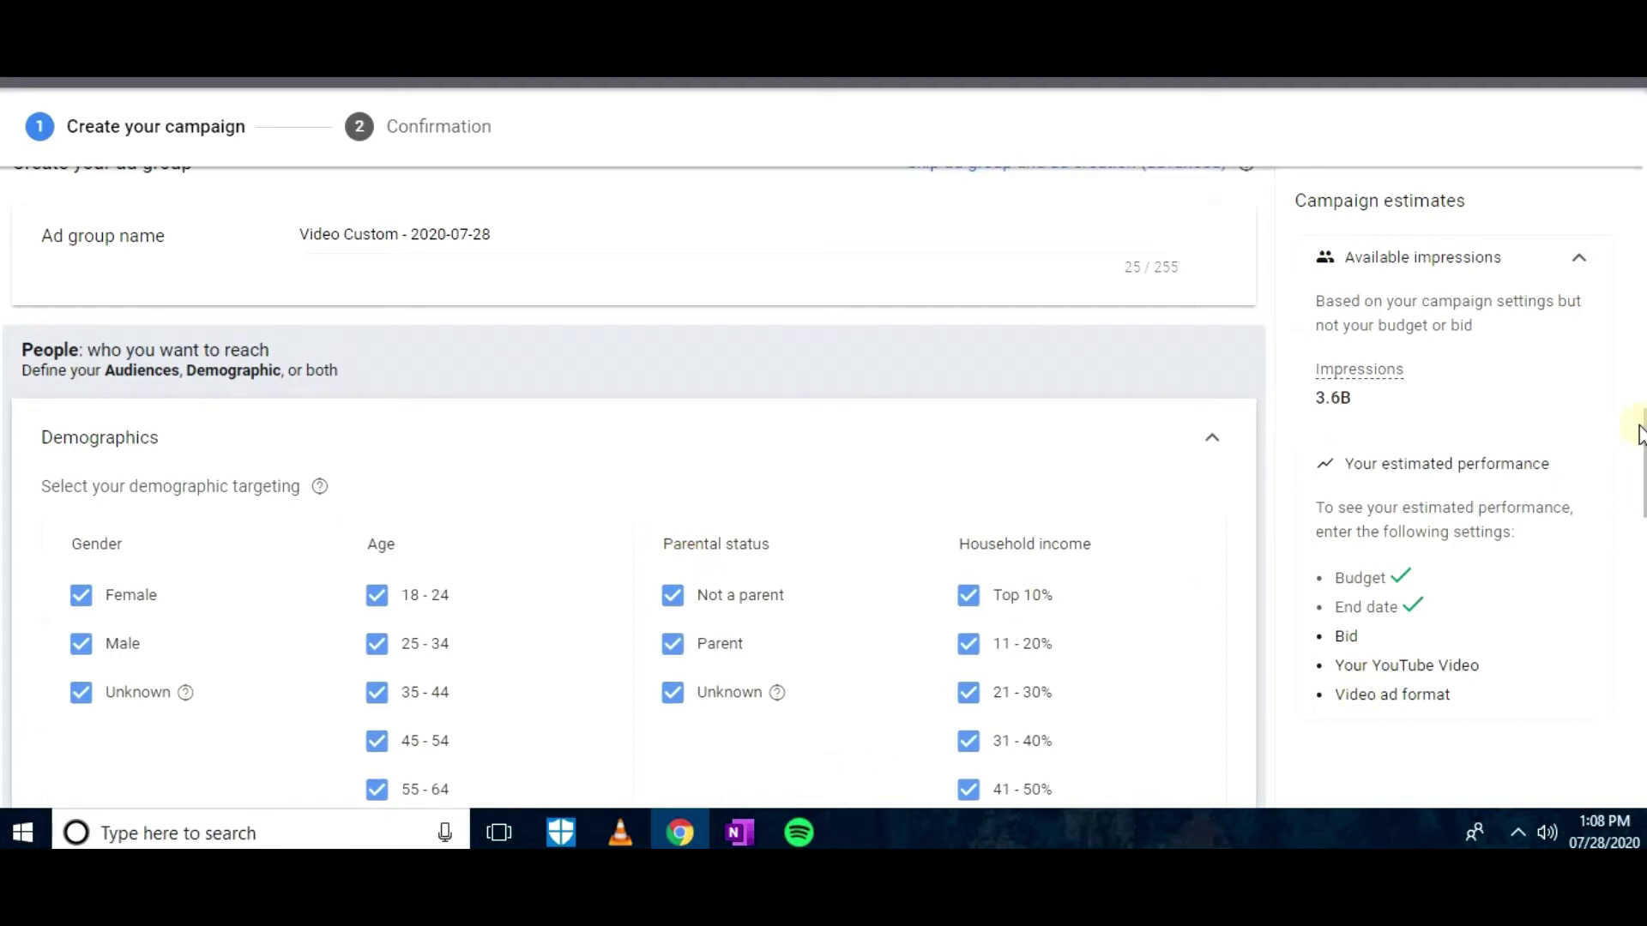
pyautogui.moveTo(1640, 429); pyautogui.dragTo(1640, 470)
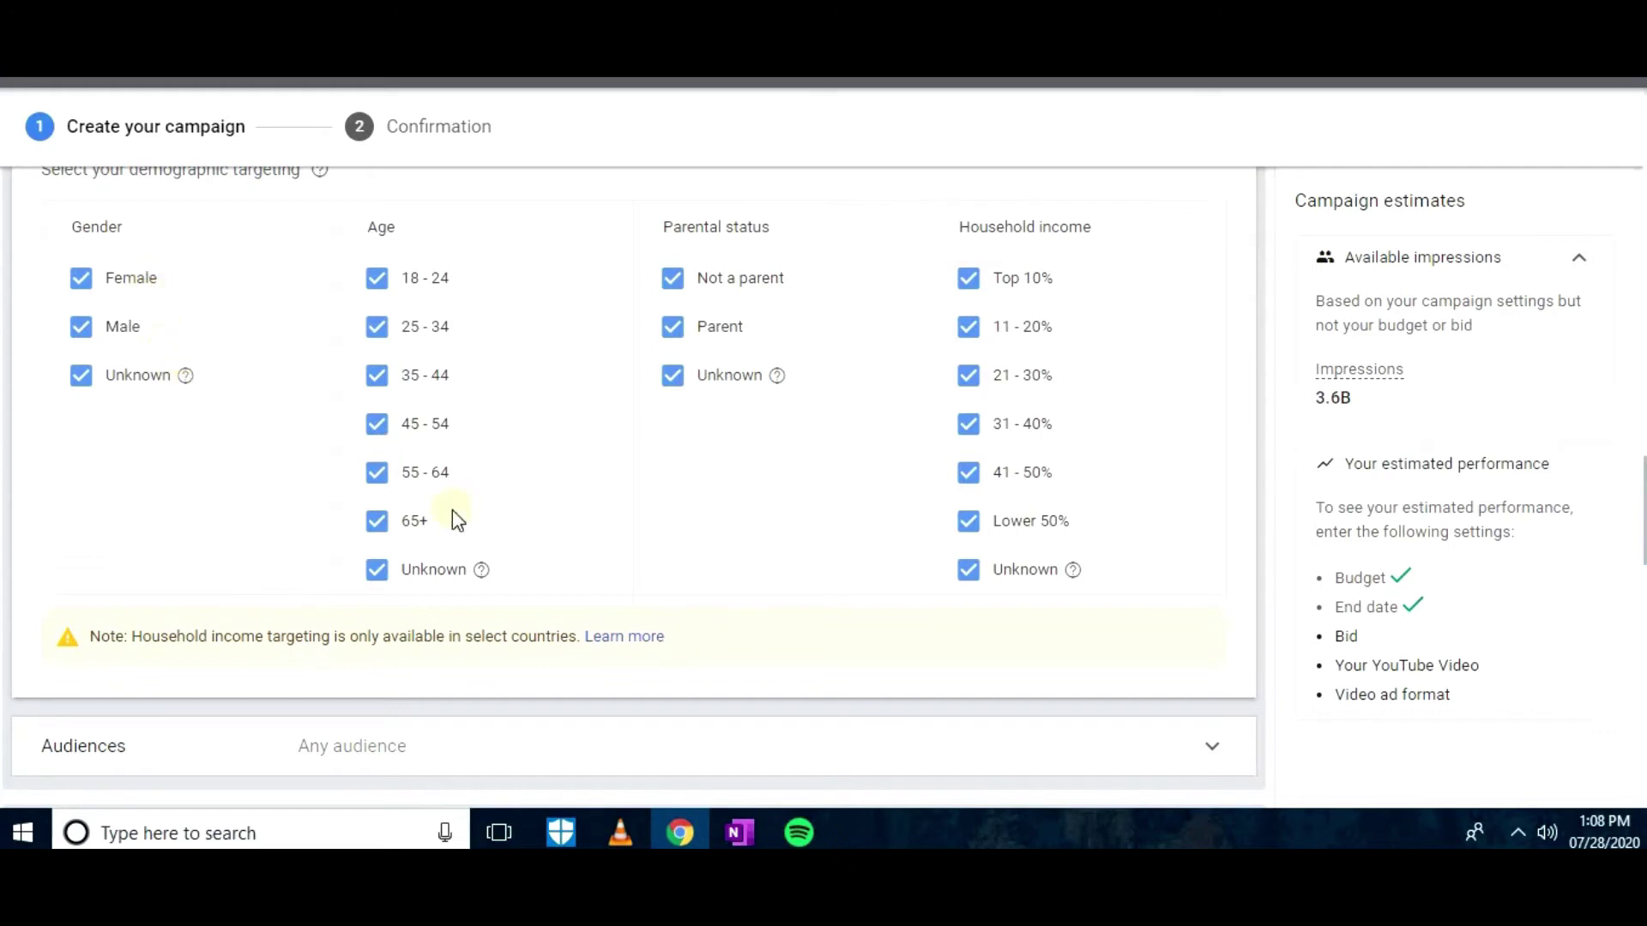
pyautogui.click(381, 570)
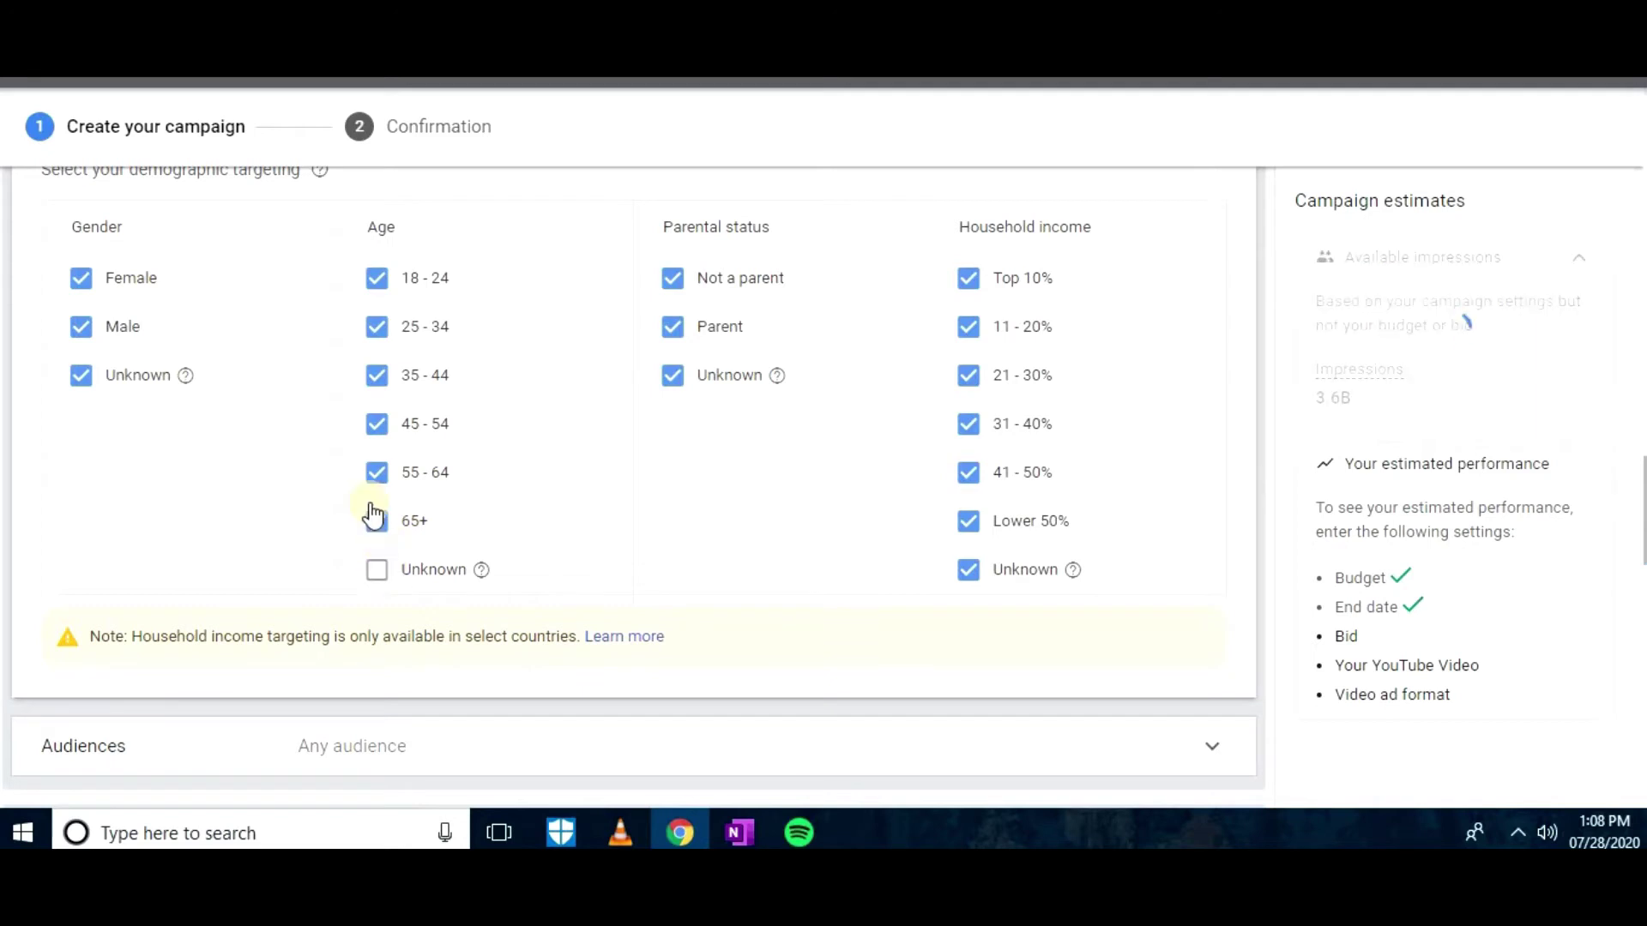
pyautogui.click(382, 526)
pyautogui.click(379, 468)
pyautogui.click(377, 425)
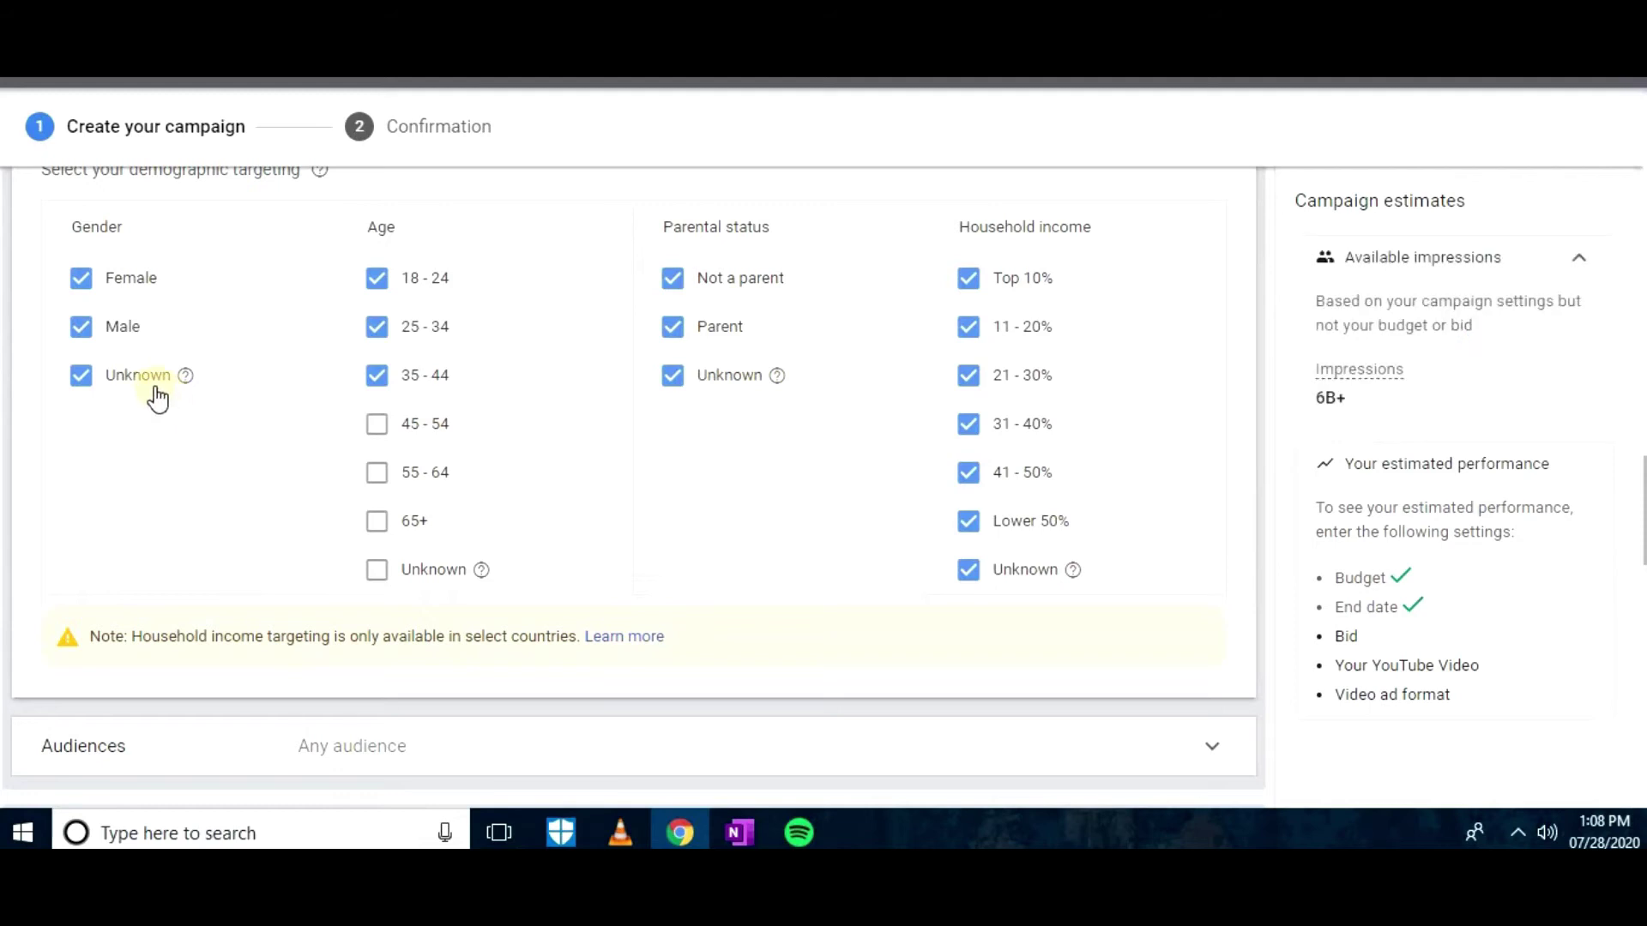
pyautogui.click(377, 570)
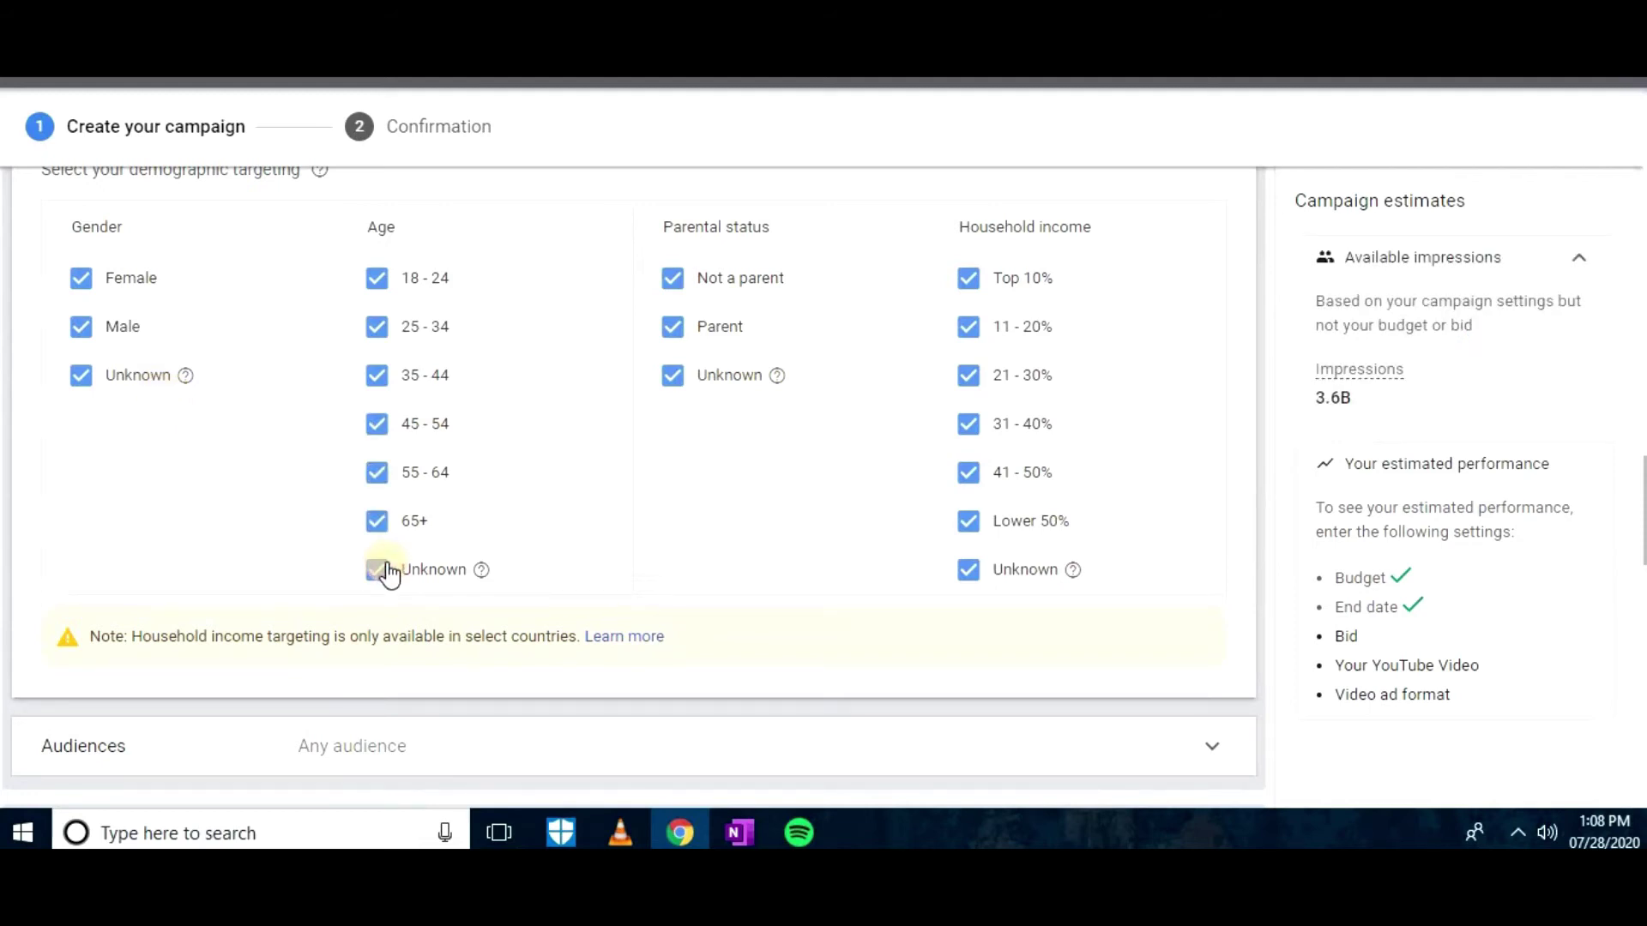
pyautogui.click(376, 570)
pyautogui.click(380, 524)
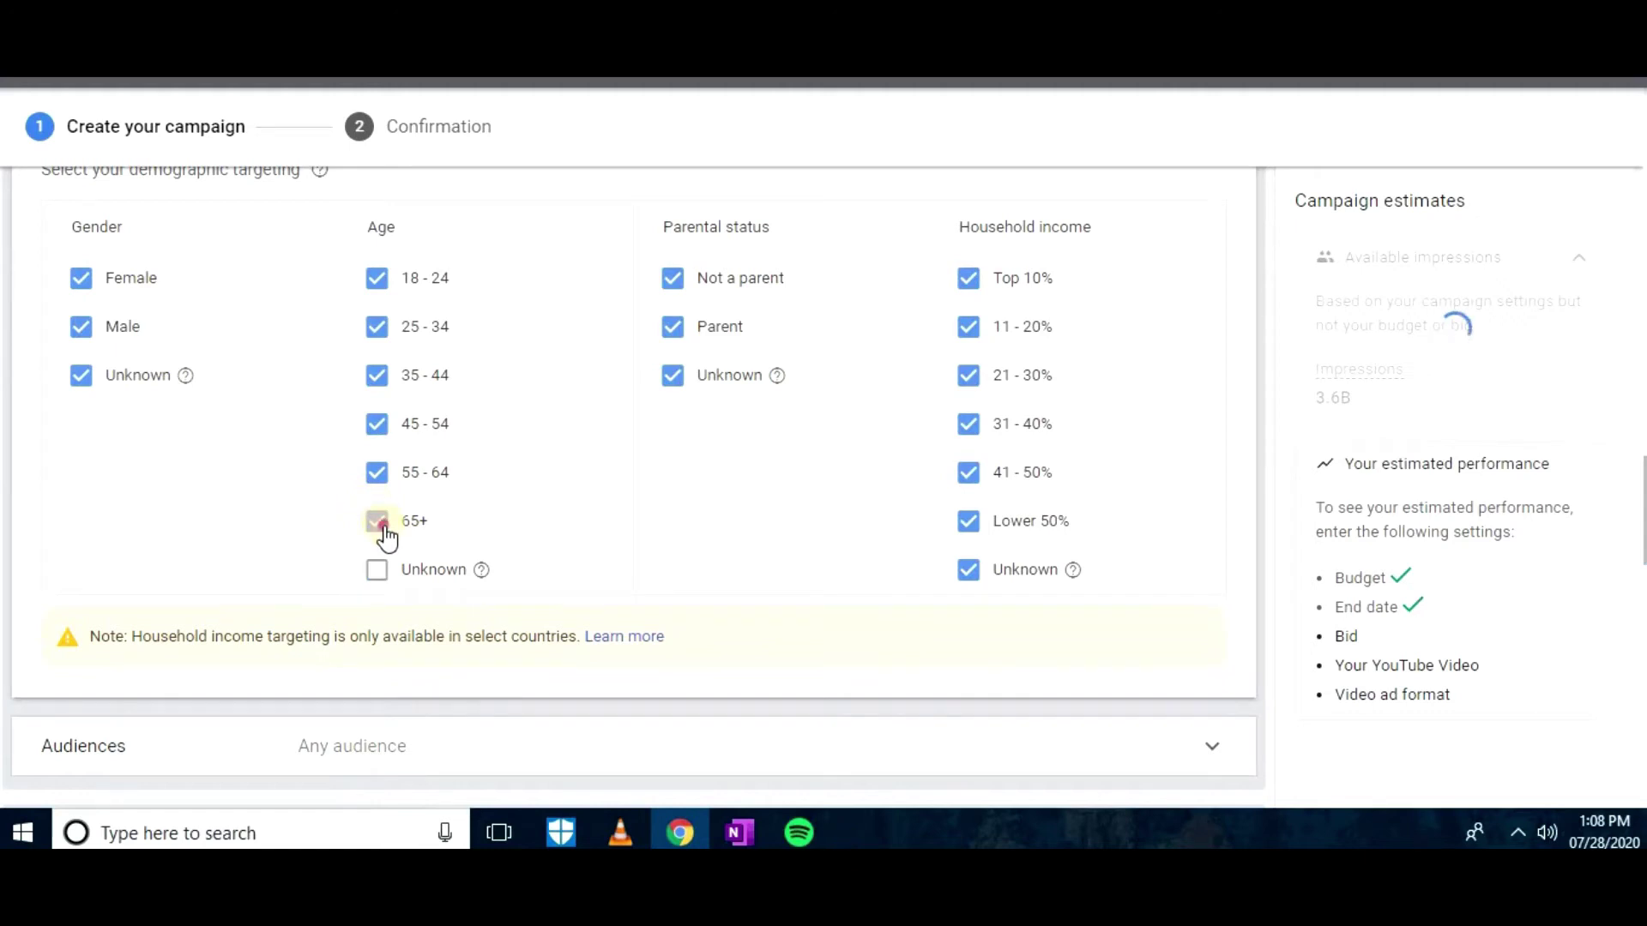
pyautogui.click(380, 473)
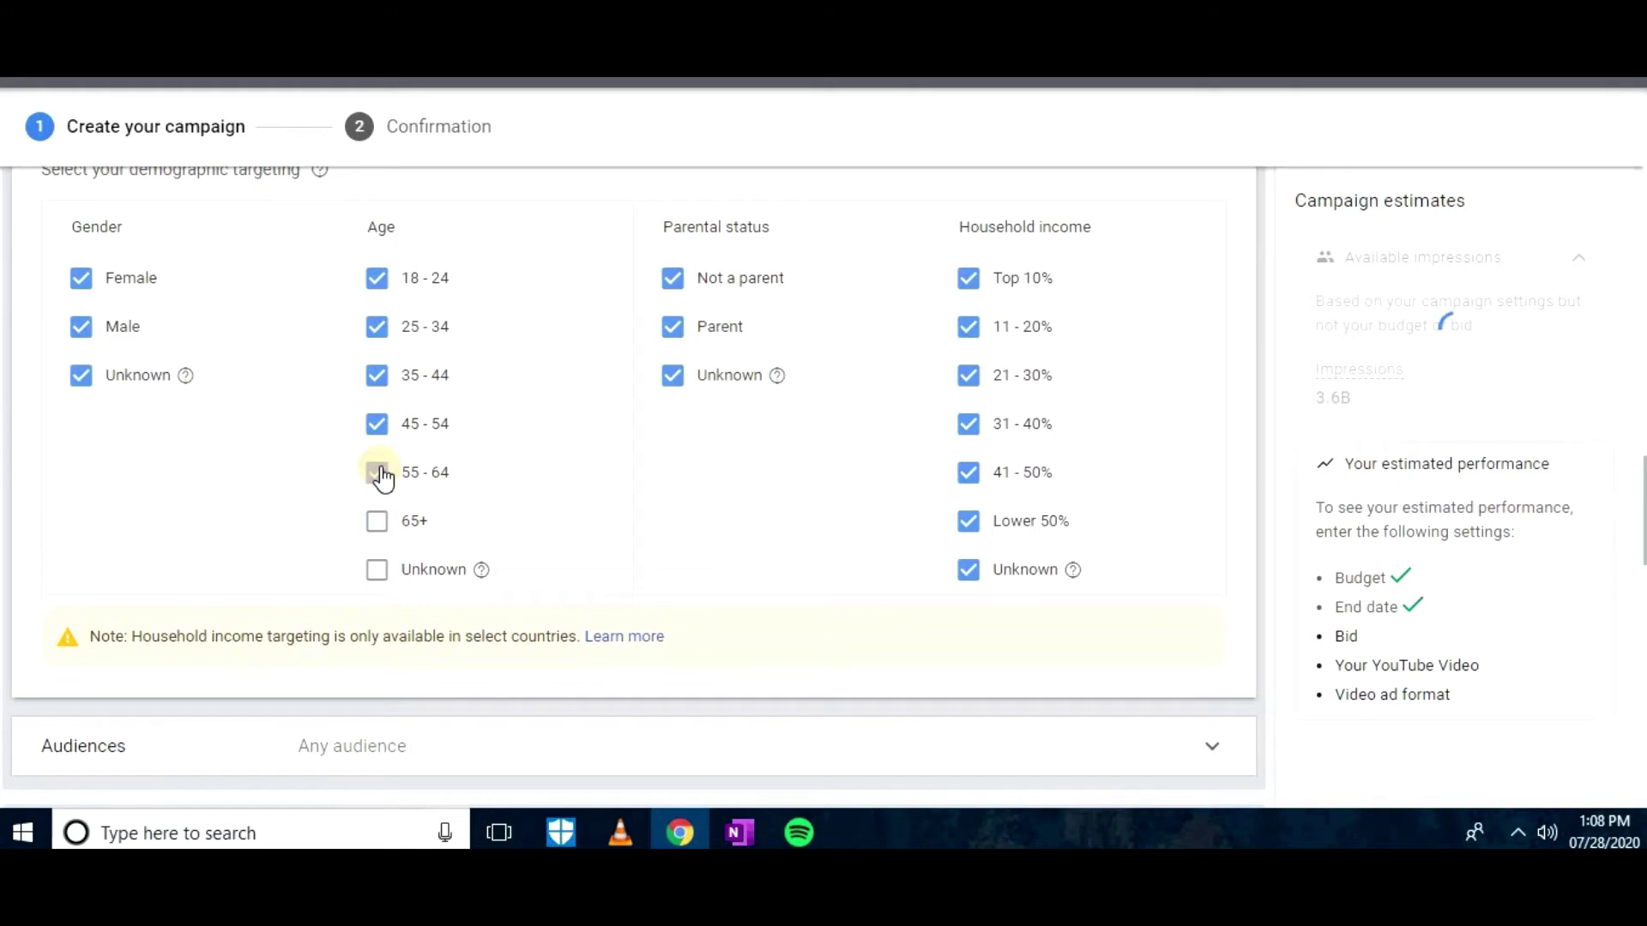
pyautogui.click(377, 424)
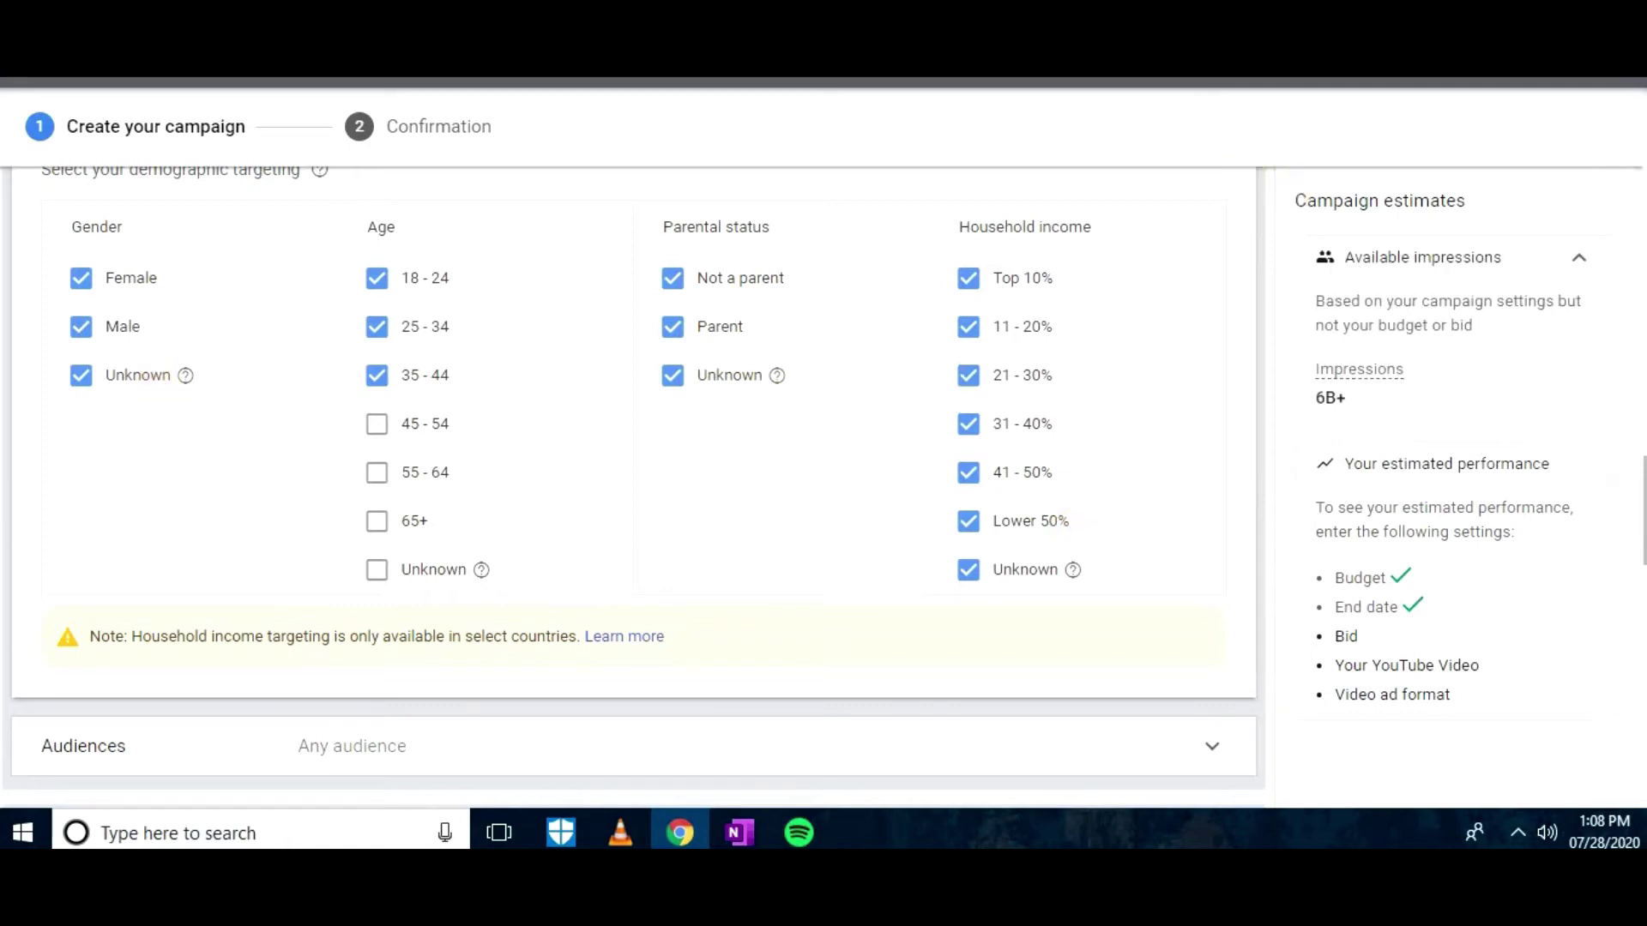
# Search the audiences for "resume" and target the in-market audience Resumes & Portfolios
pyautogui.scroll(-5, 1643, 525)
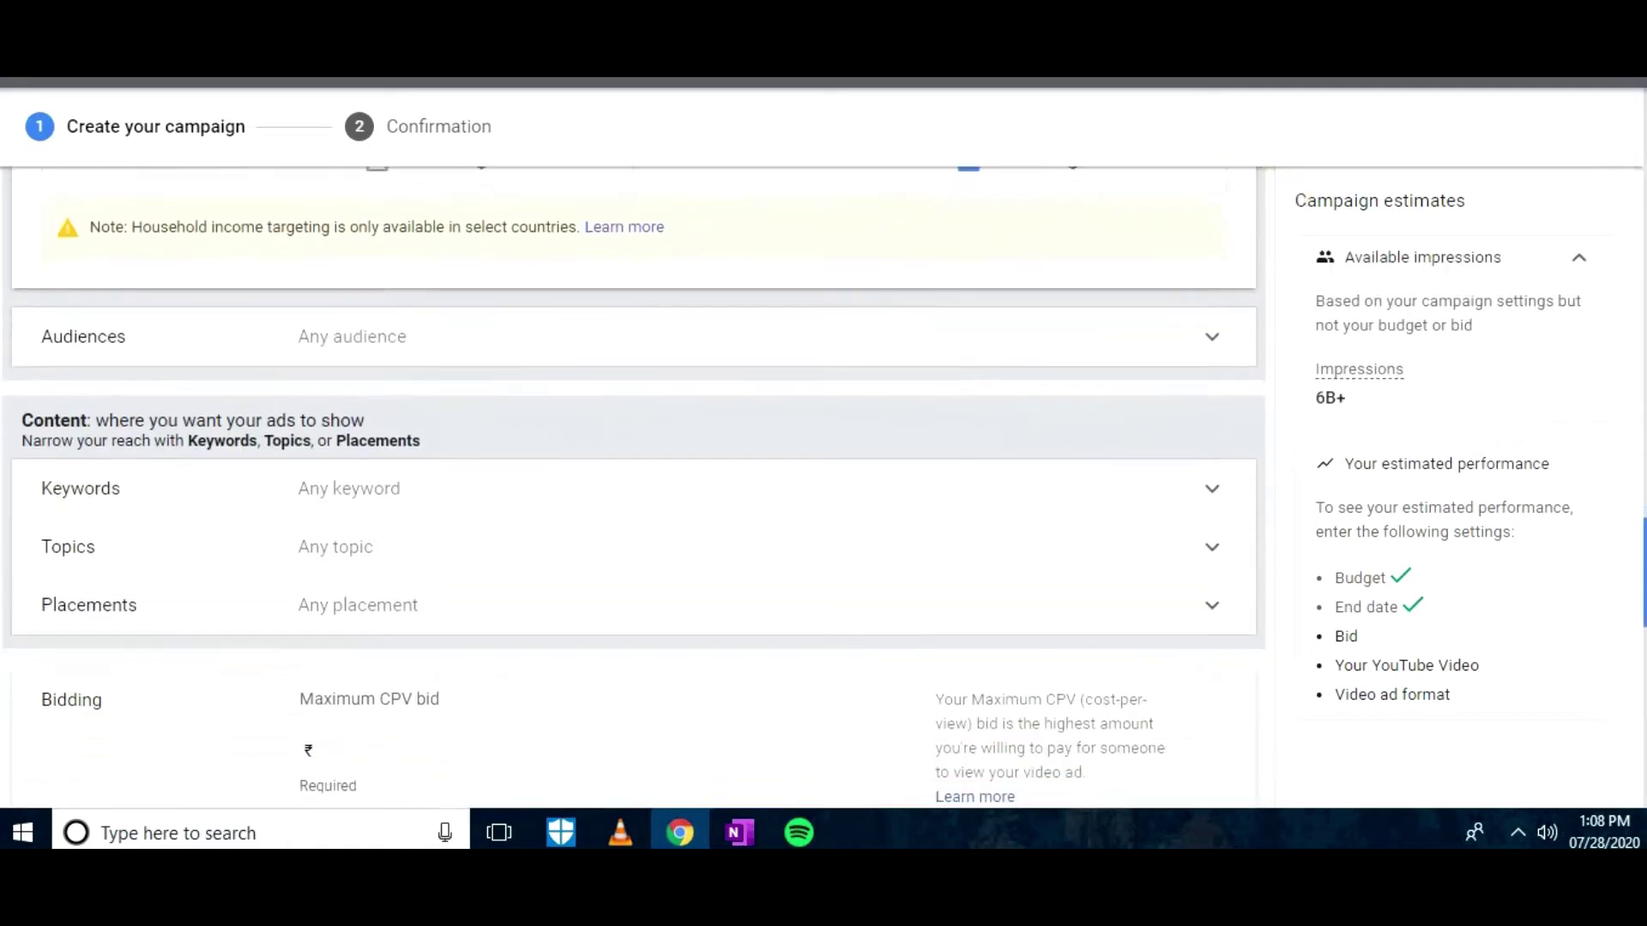
pyautogui.click(1159, 299)
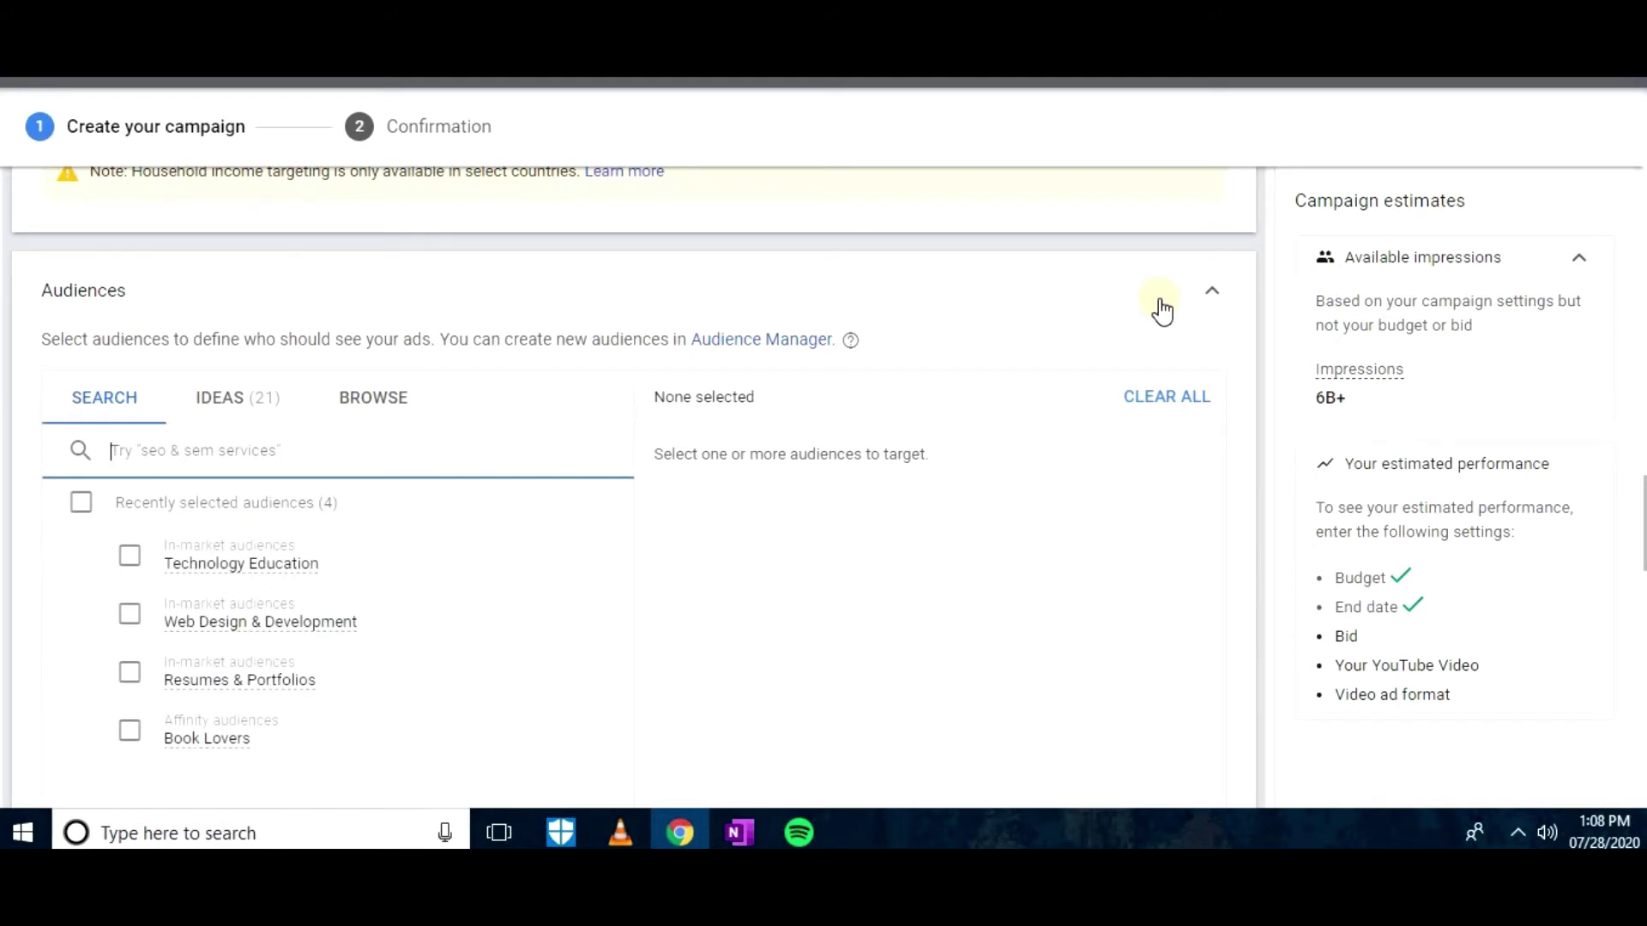
pyautogui.write('res')
pyautogui.write('me')
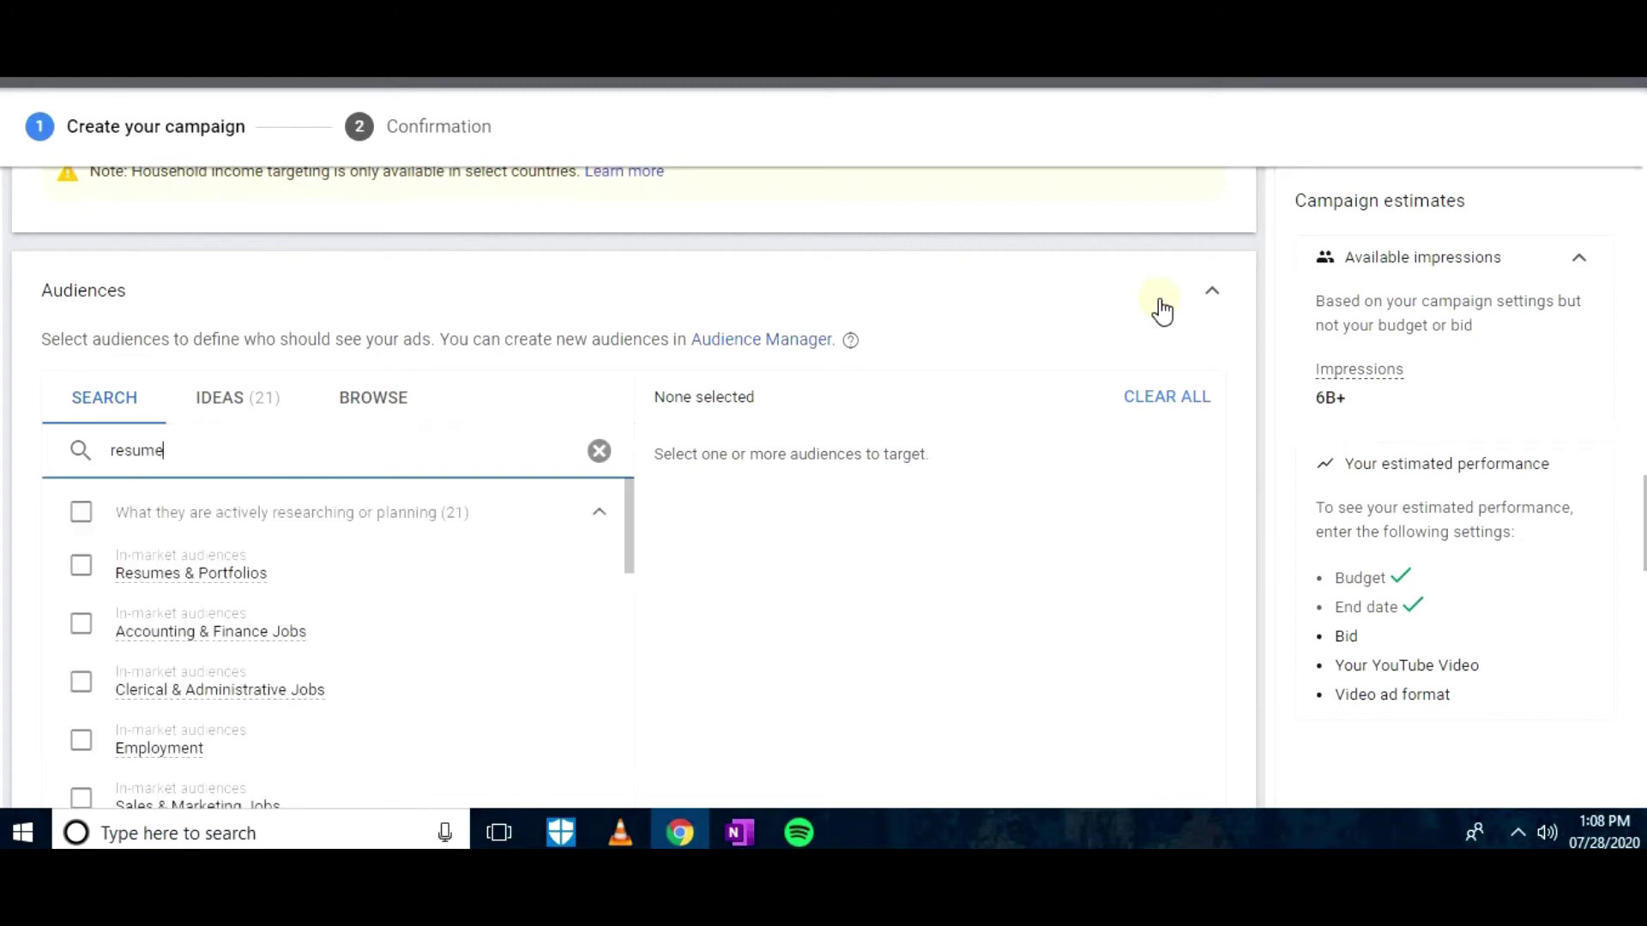
pyautogui.moveTo(625, 522); pyautogui.dragTo(625, 537)
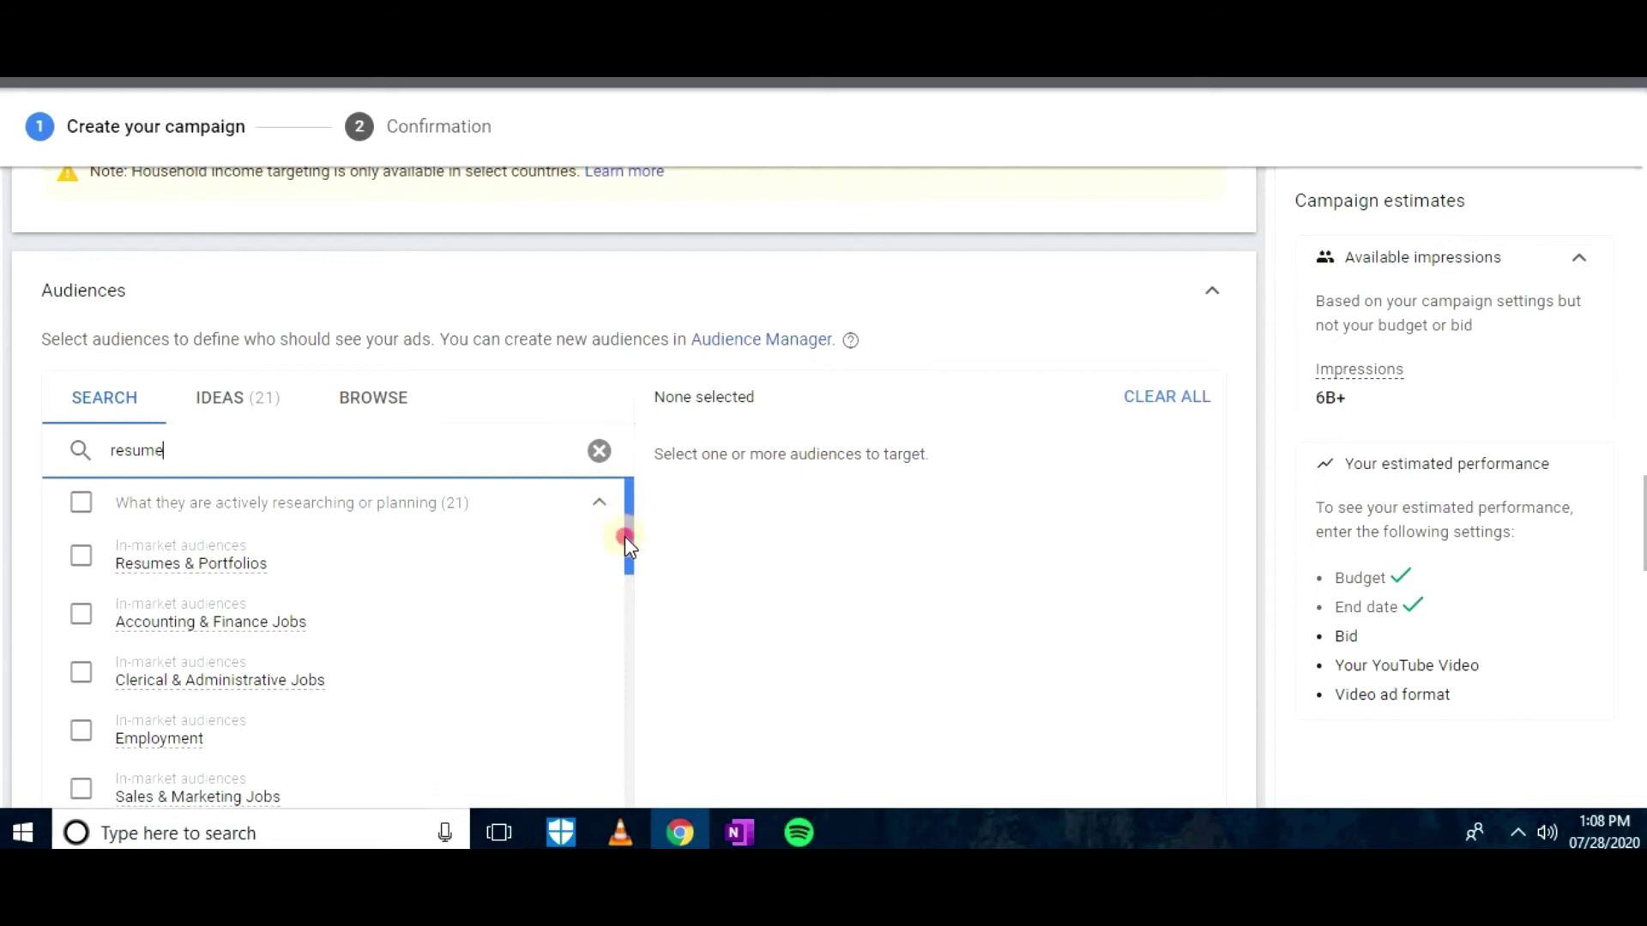
pyautogui.scroll(-1, 625, 534)
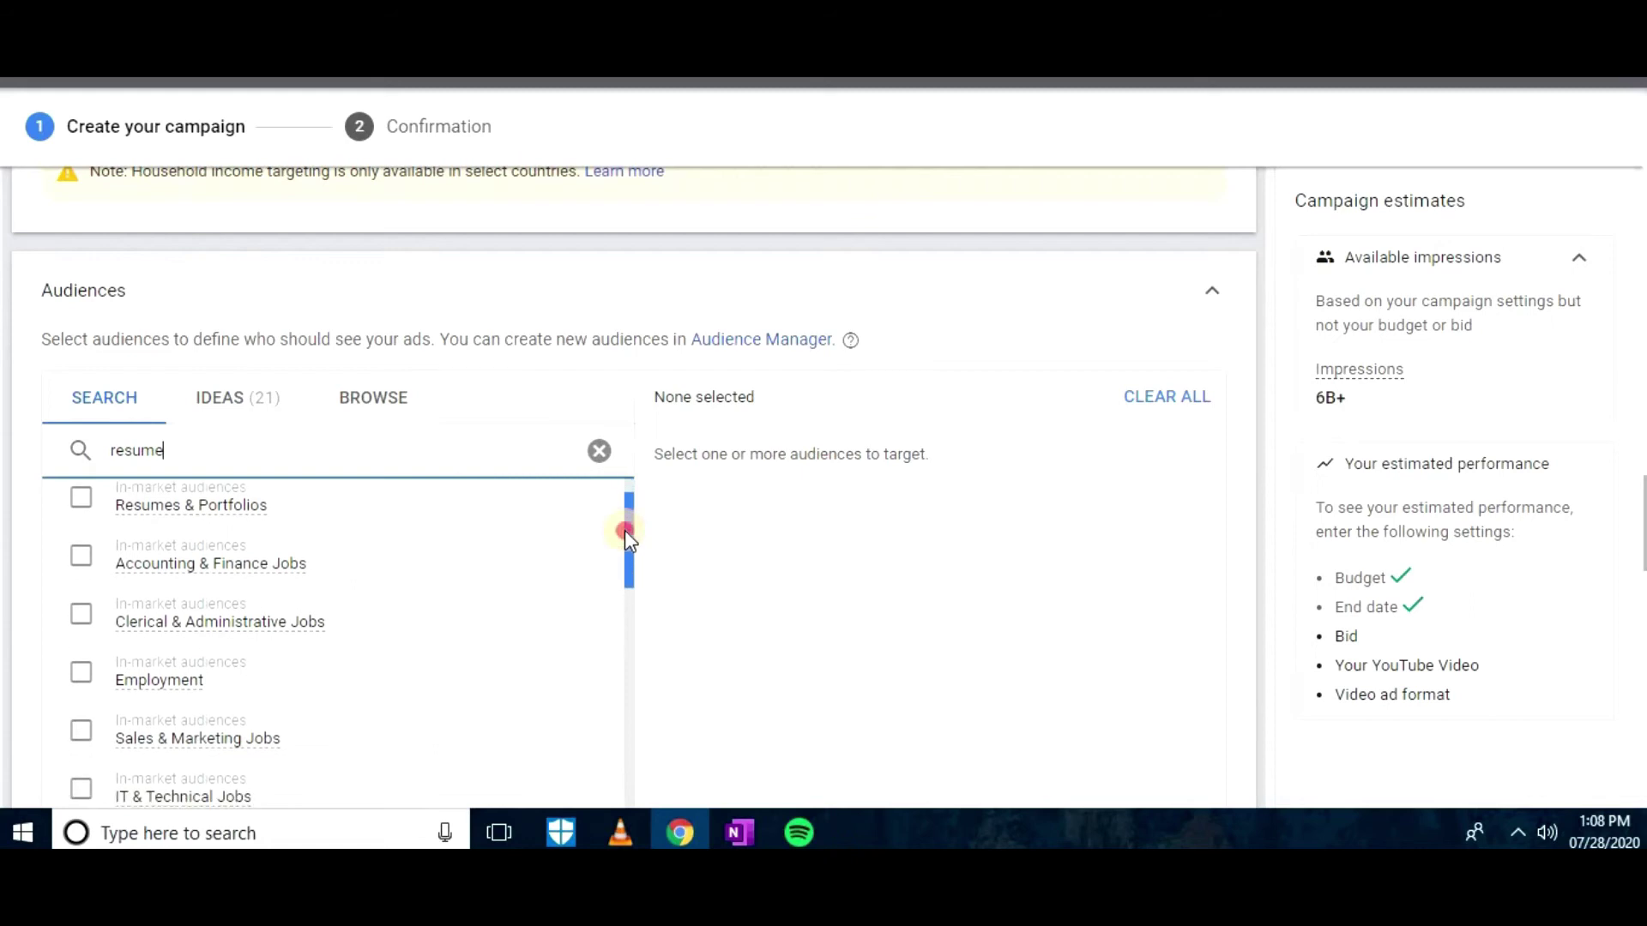
pyautogui.moveTo(625, 530); pyautogui.dragTo(625, 526)
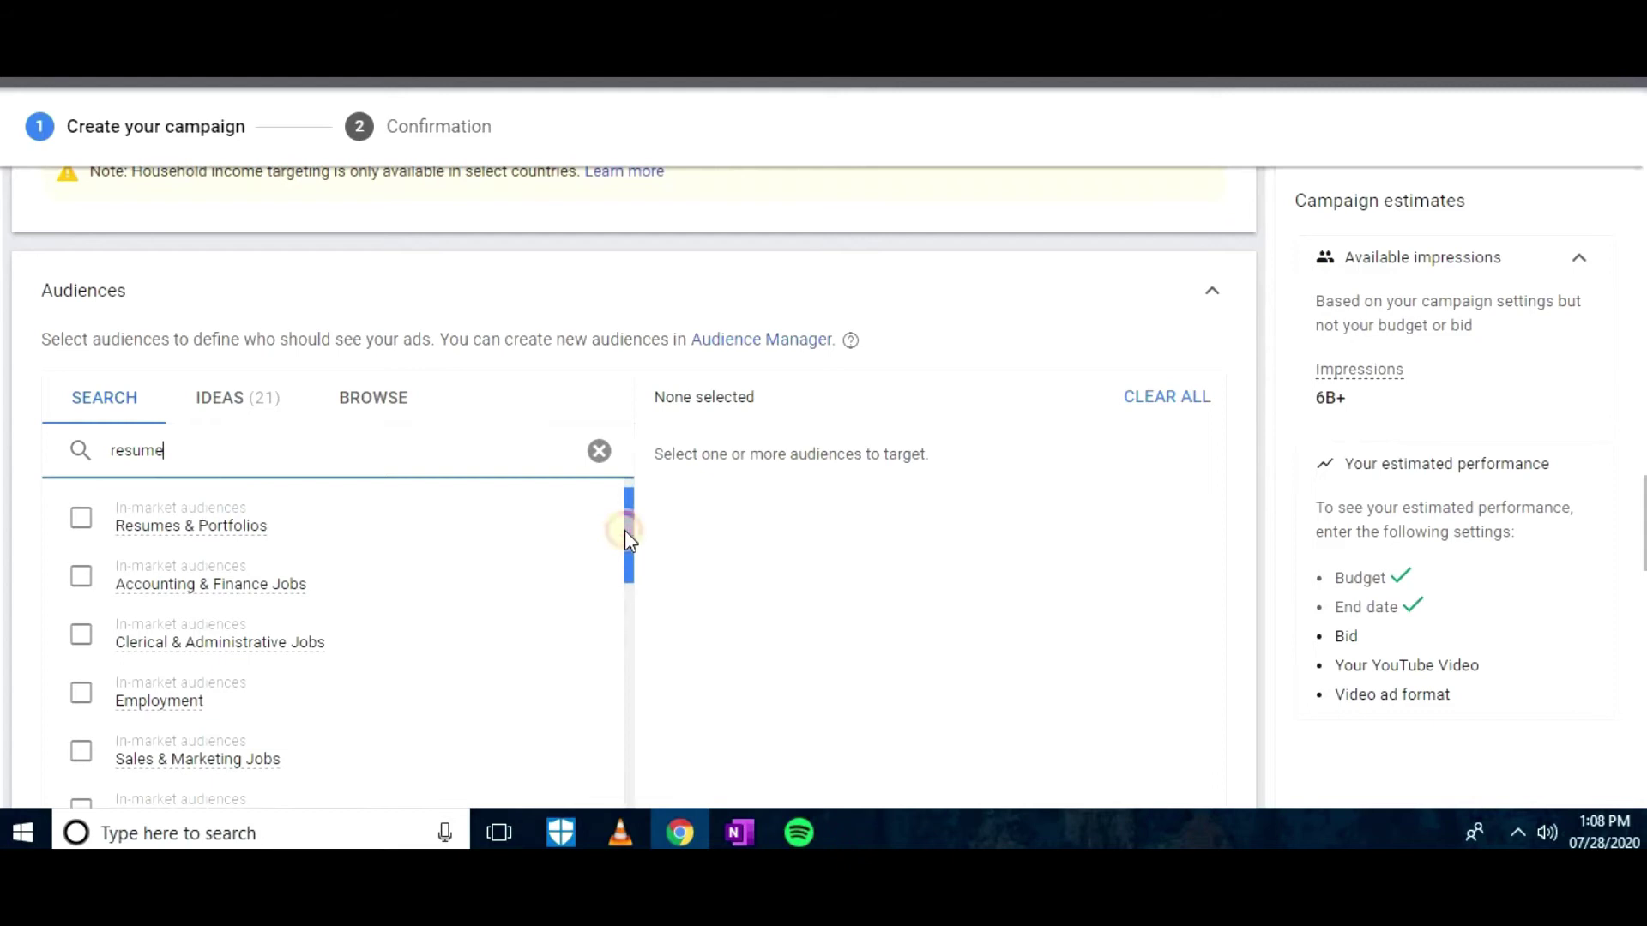
pyautogui.click(77, 520)
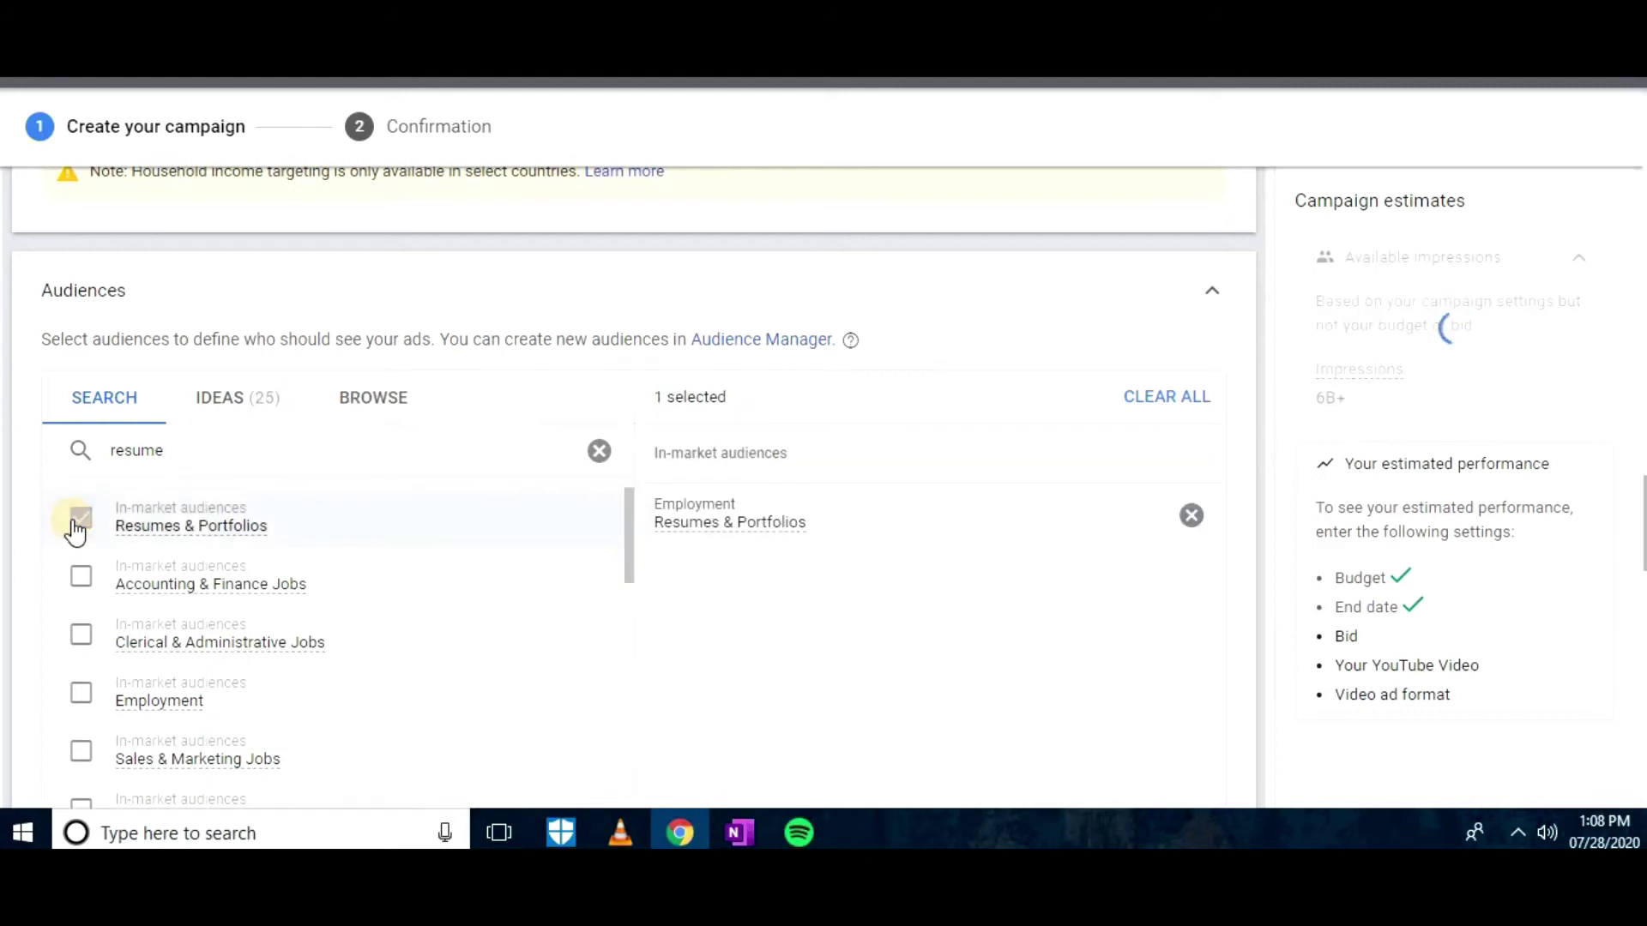
pyautogui.click(1212, 291)
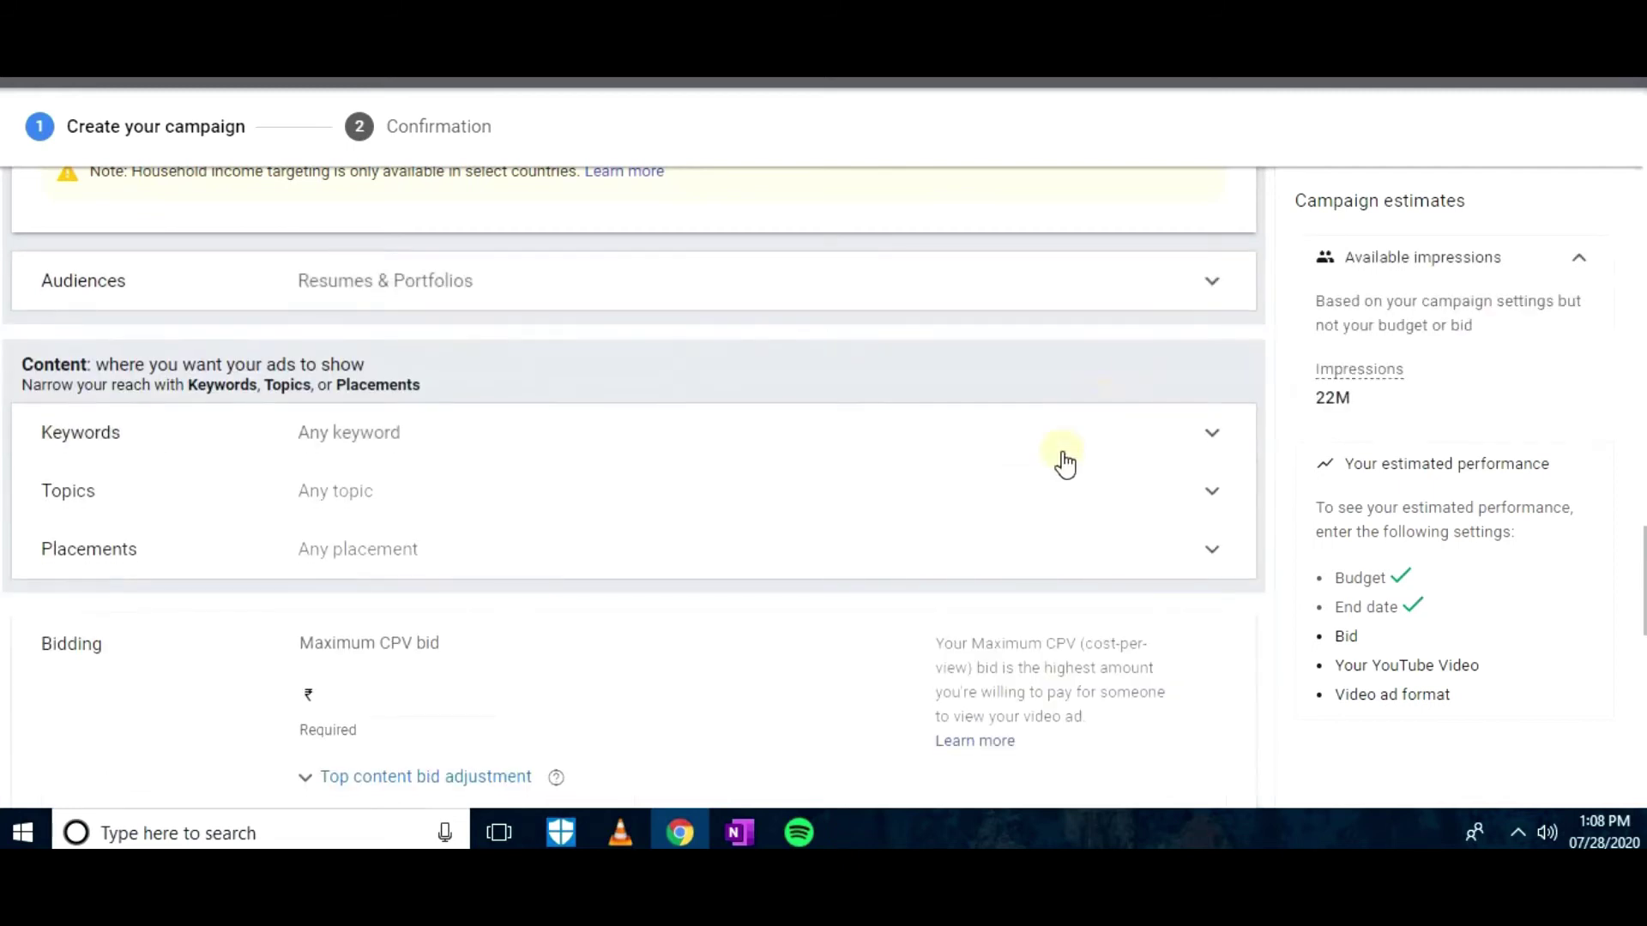
# Get keyword ideas for the product or service "how to make resume"
pyautogui.click(1062, 460)
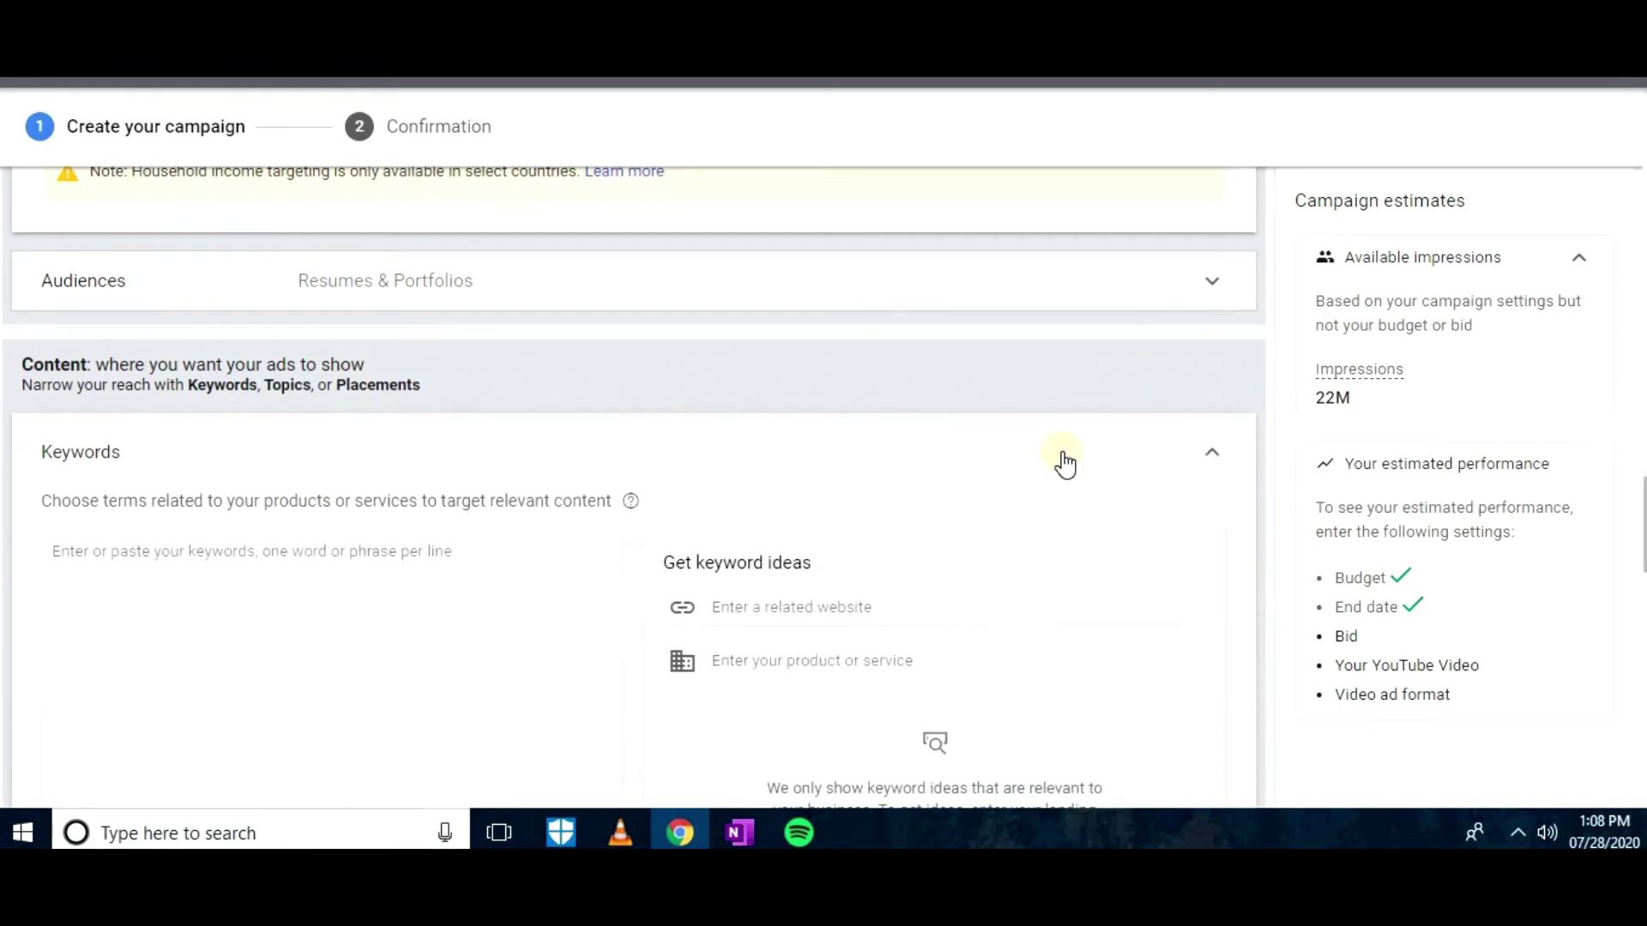
pyautogui.click(954, 659)
pyautogui.write('how to make resume')
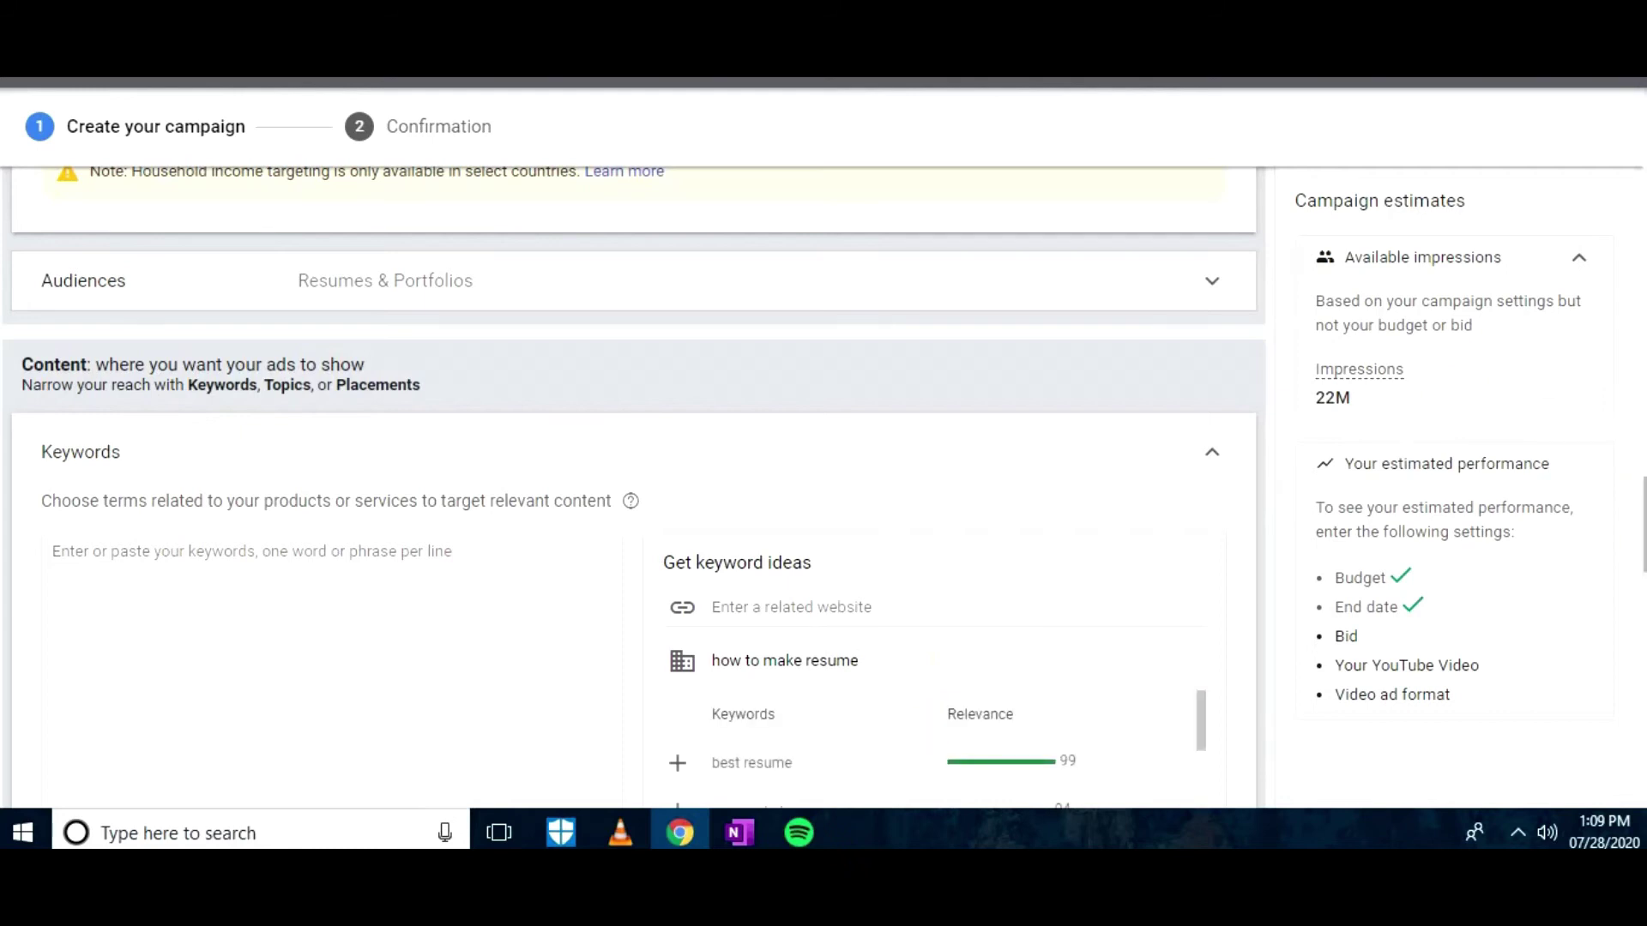
# Add the first eleven keyword ideas, from "best resume" through "resume sample", to the ad group's keywords
pyautogui.scroll(-5, 1634, 523)
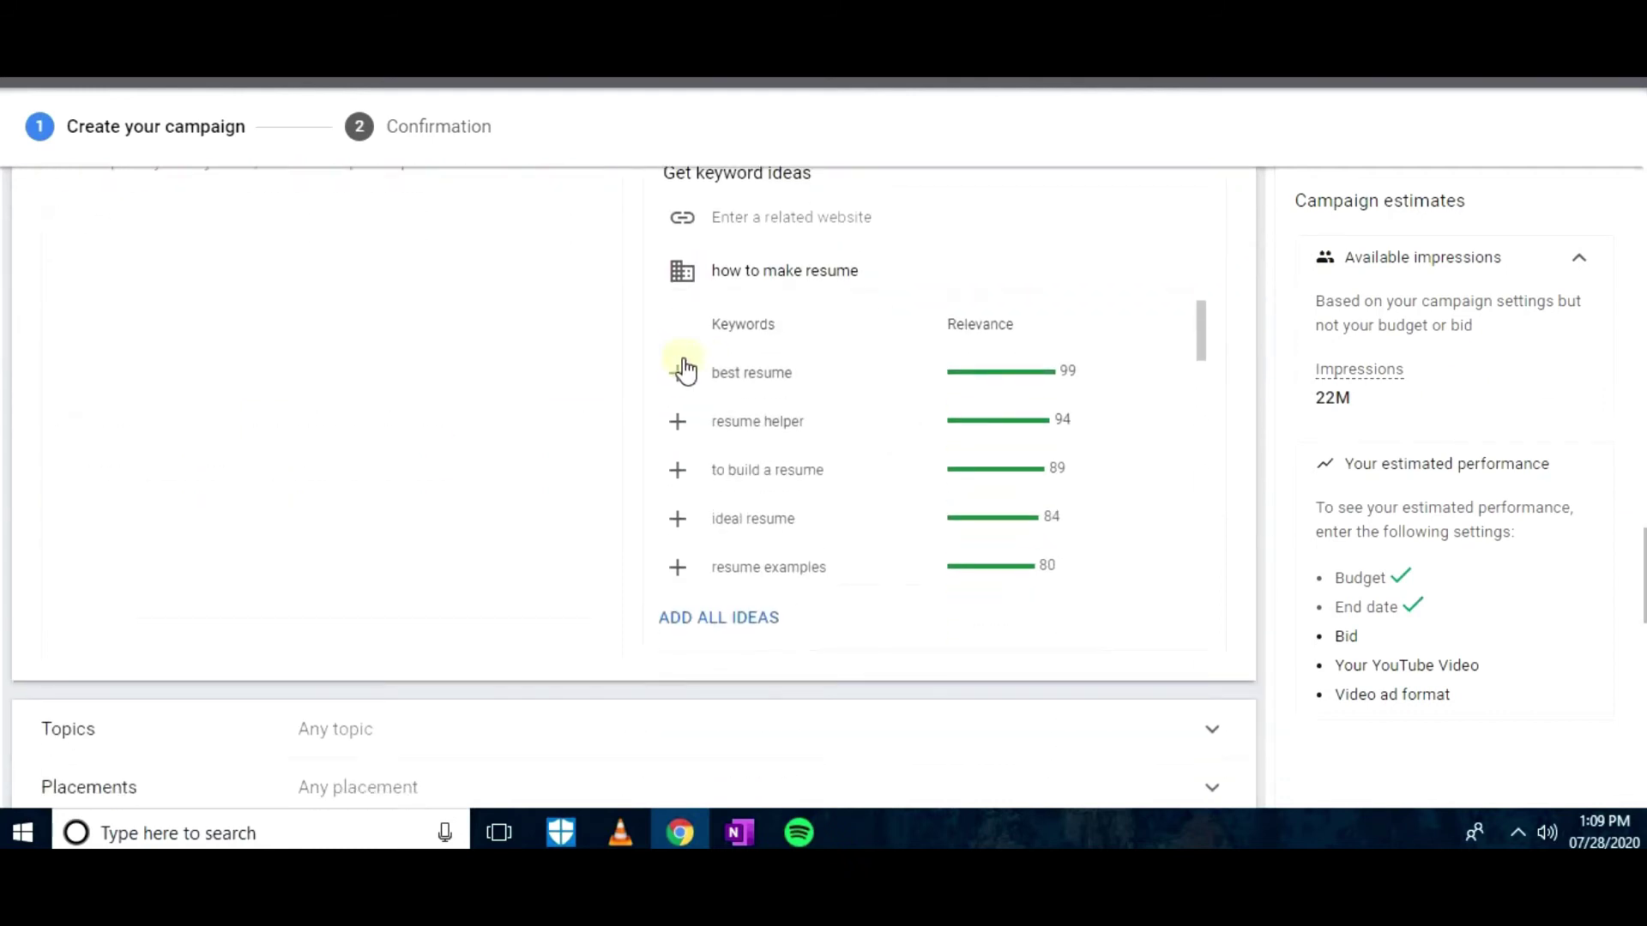
pyautogui.click(678, 374)
pyautogui.click(677, 374)
pyautogui.click(678, 374)
pyautogui.click(678, 374)
pyautogui.click(677, 374)
pyautogui.click(677, 374)
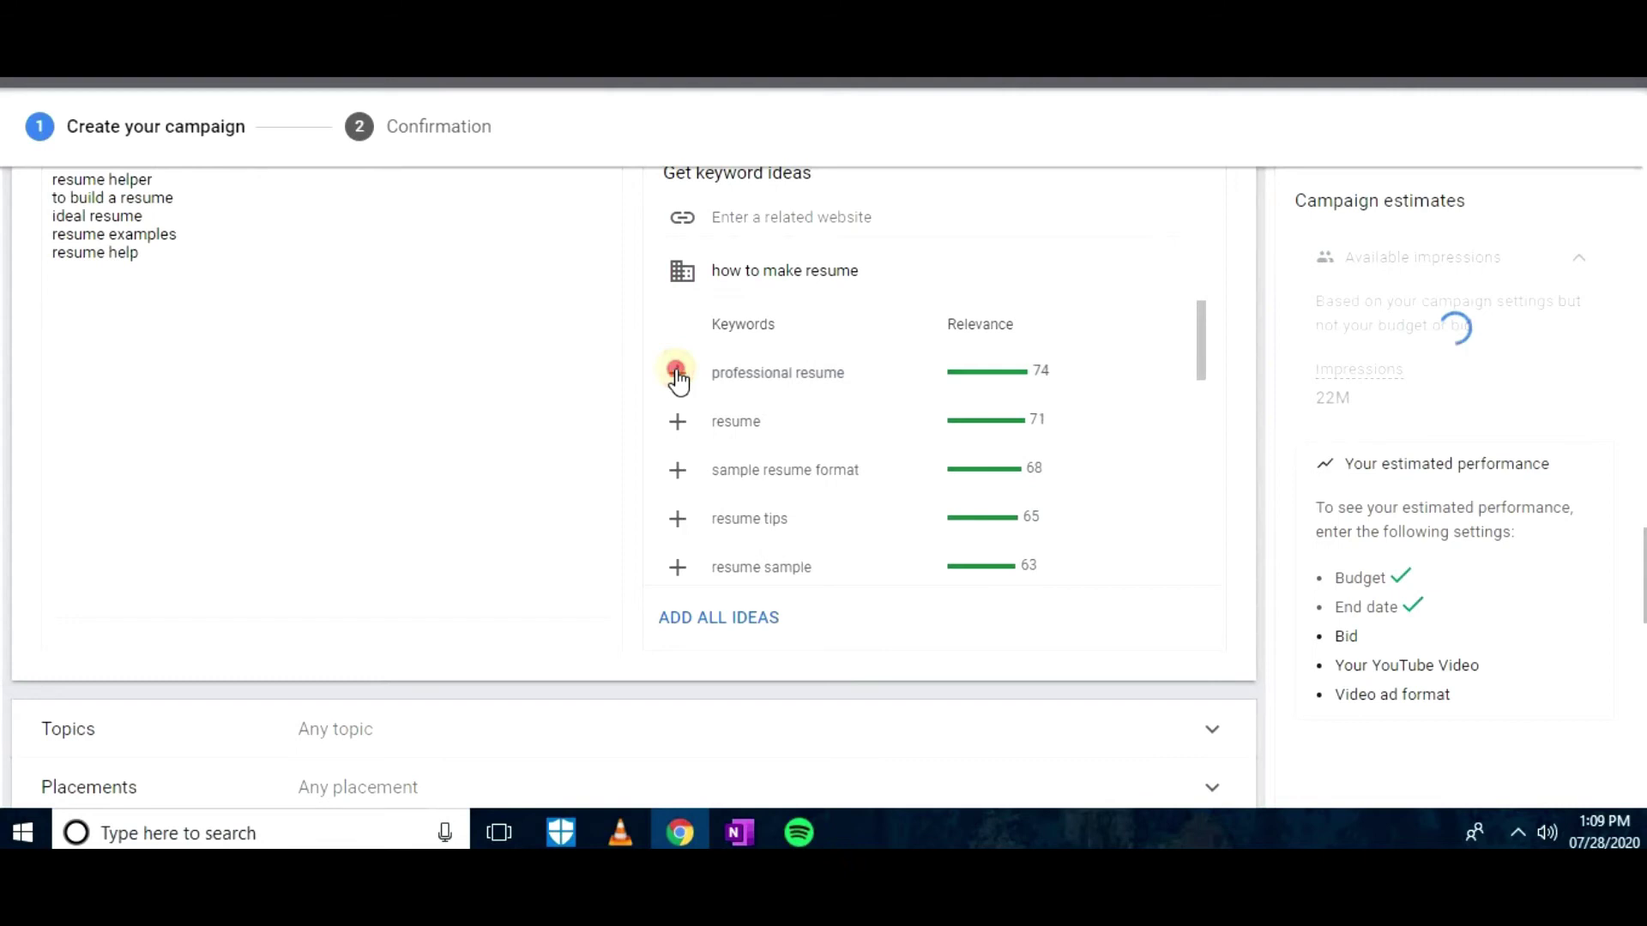
pyautogui.click(678, 374)
pyautogui.click(678, 374)
pyautogui.click(678, 374)
pyautogui.click(678, 374)
pyautogui.click(678, 374)
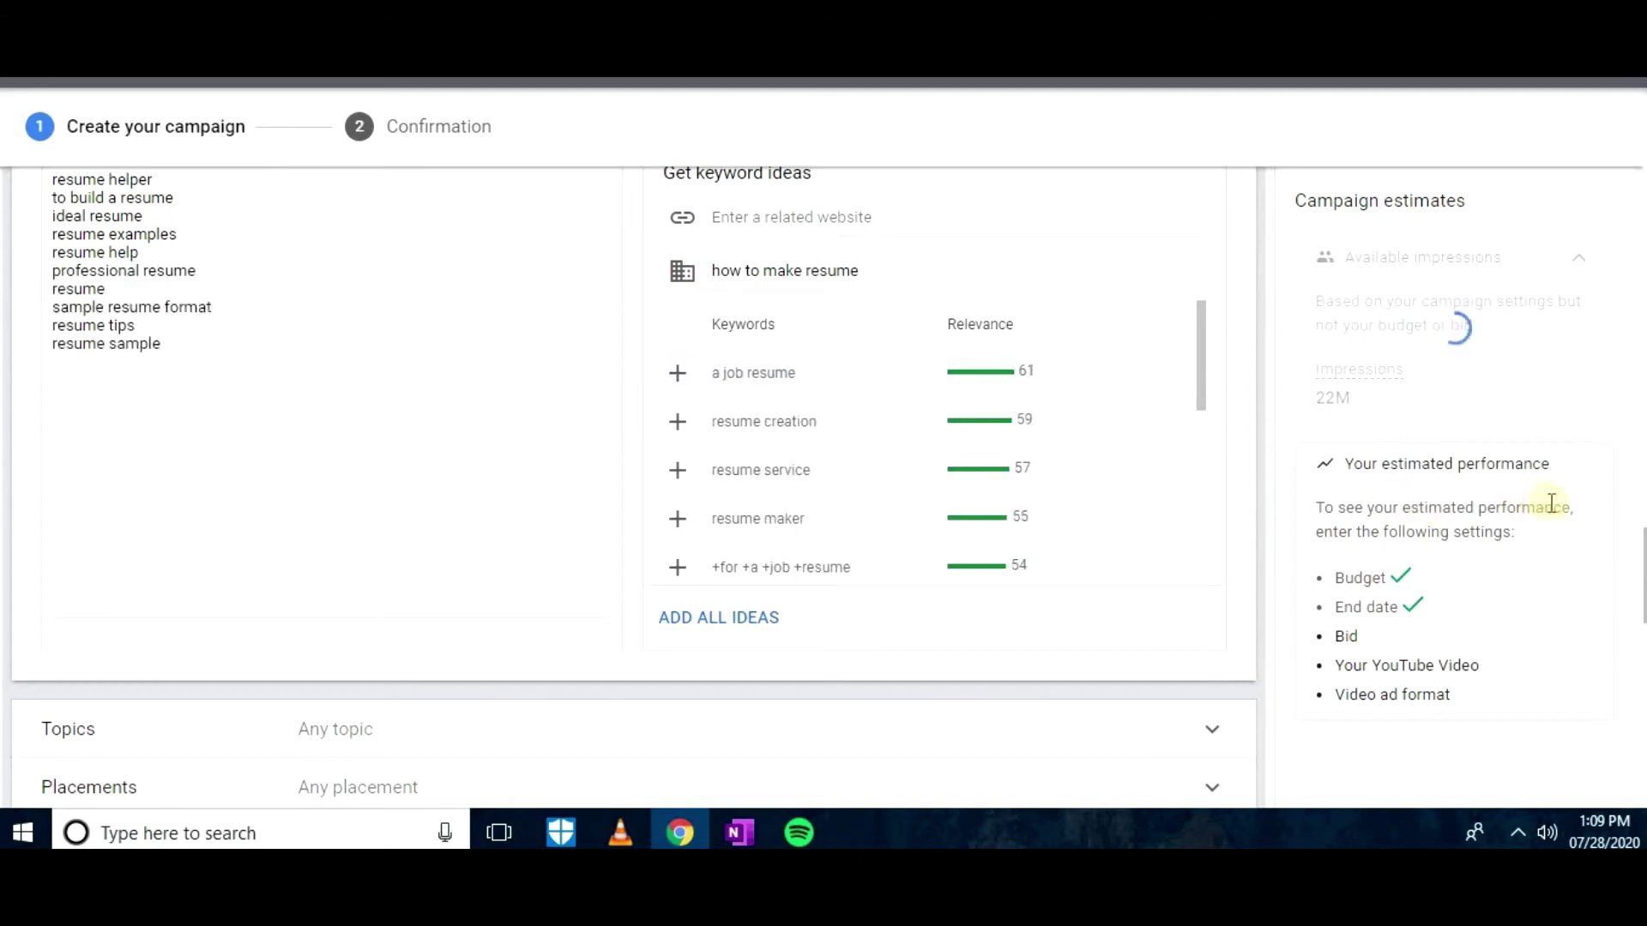
# Review the available topic targeting categories and close them without selecting any topic
pyautogui.scroll(-5, 1640, 553)
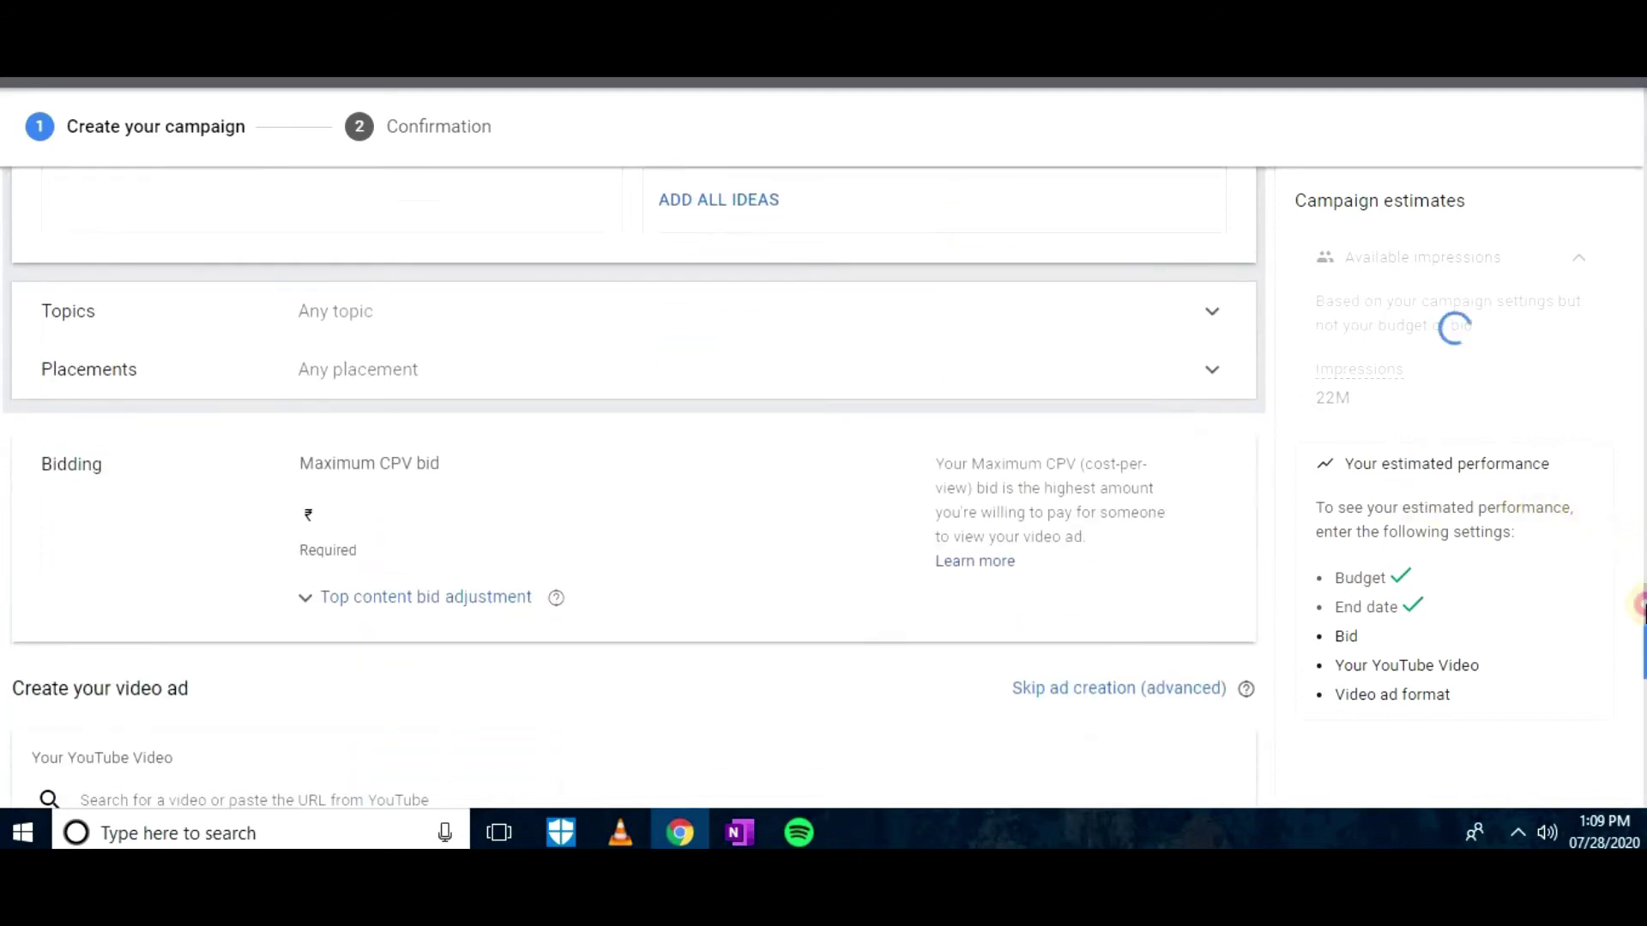
pyautogui.click(1153, 311)
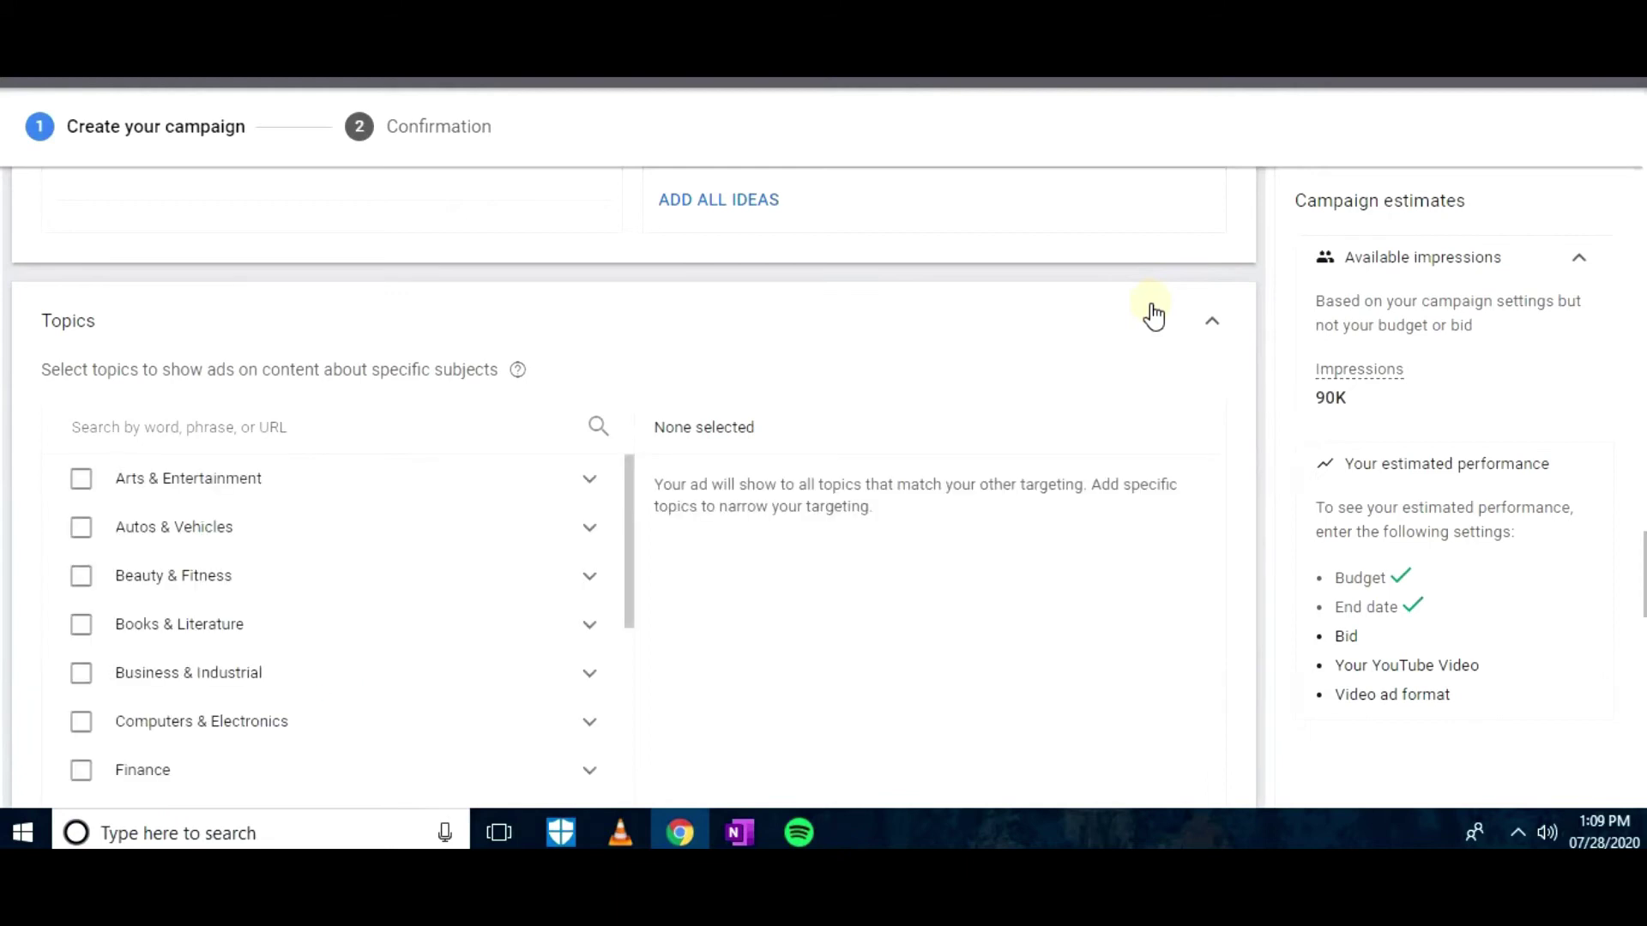
pyautogui.click(1189, 333)
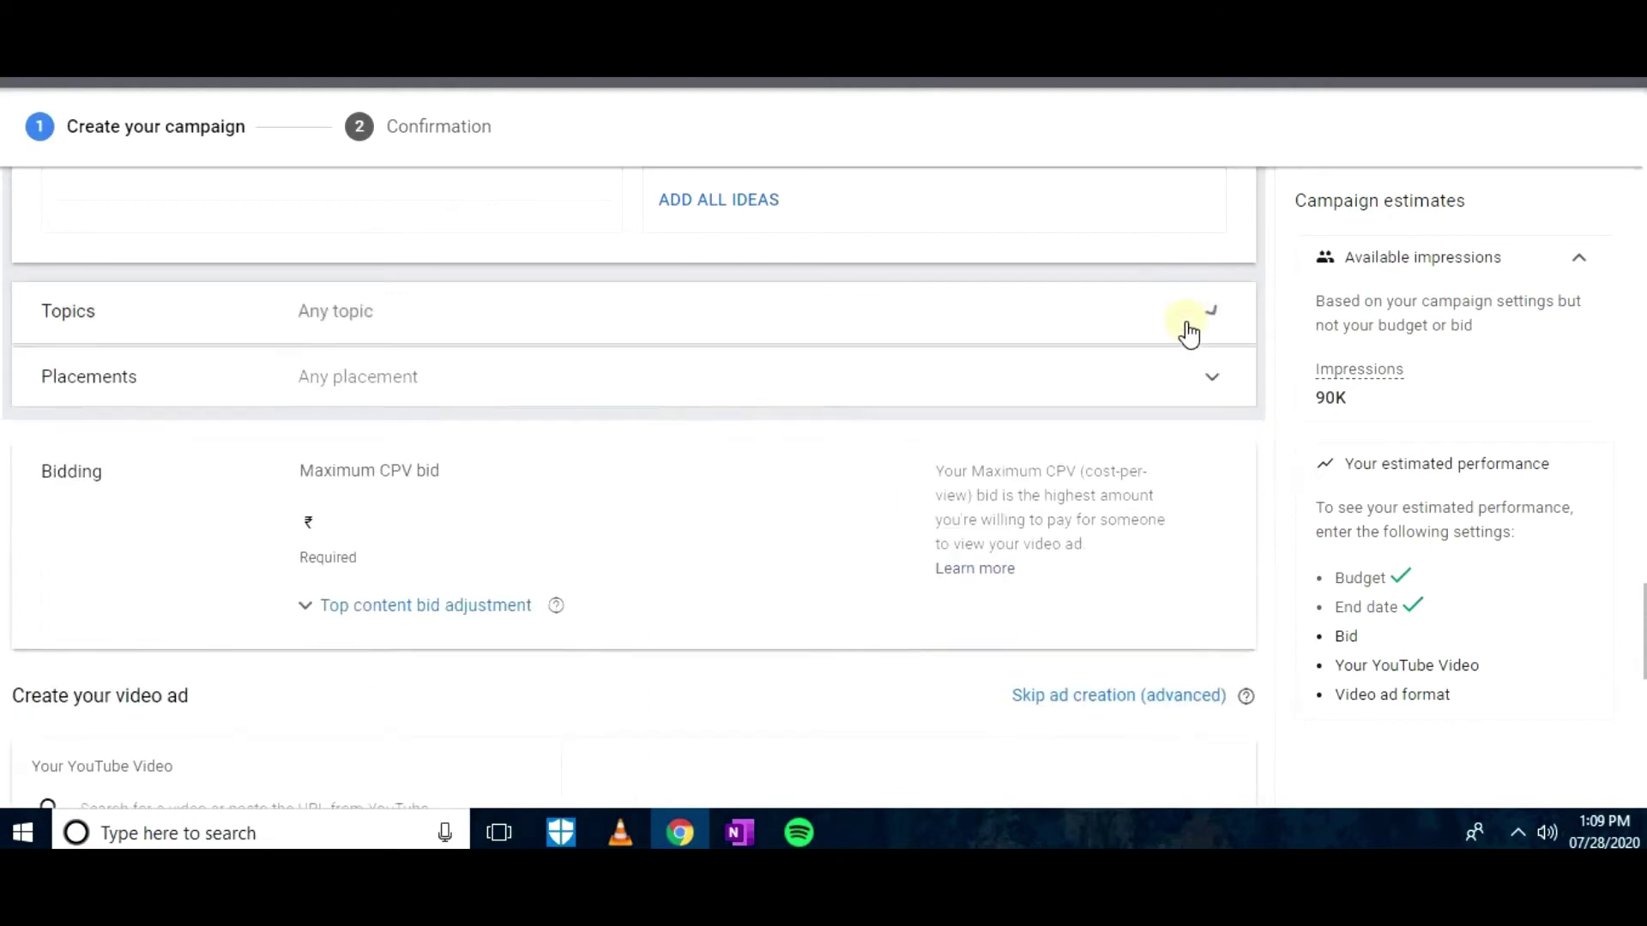
# Search the placement targeting for "how to make resume", review the matching YouTube videos, and close placements without selecting any
pyautogui.click(1151, 393)
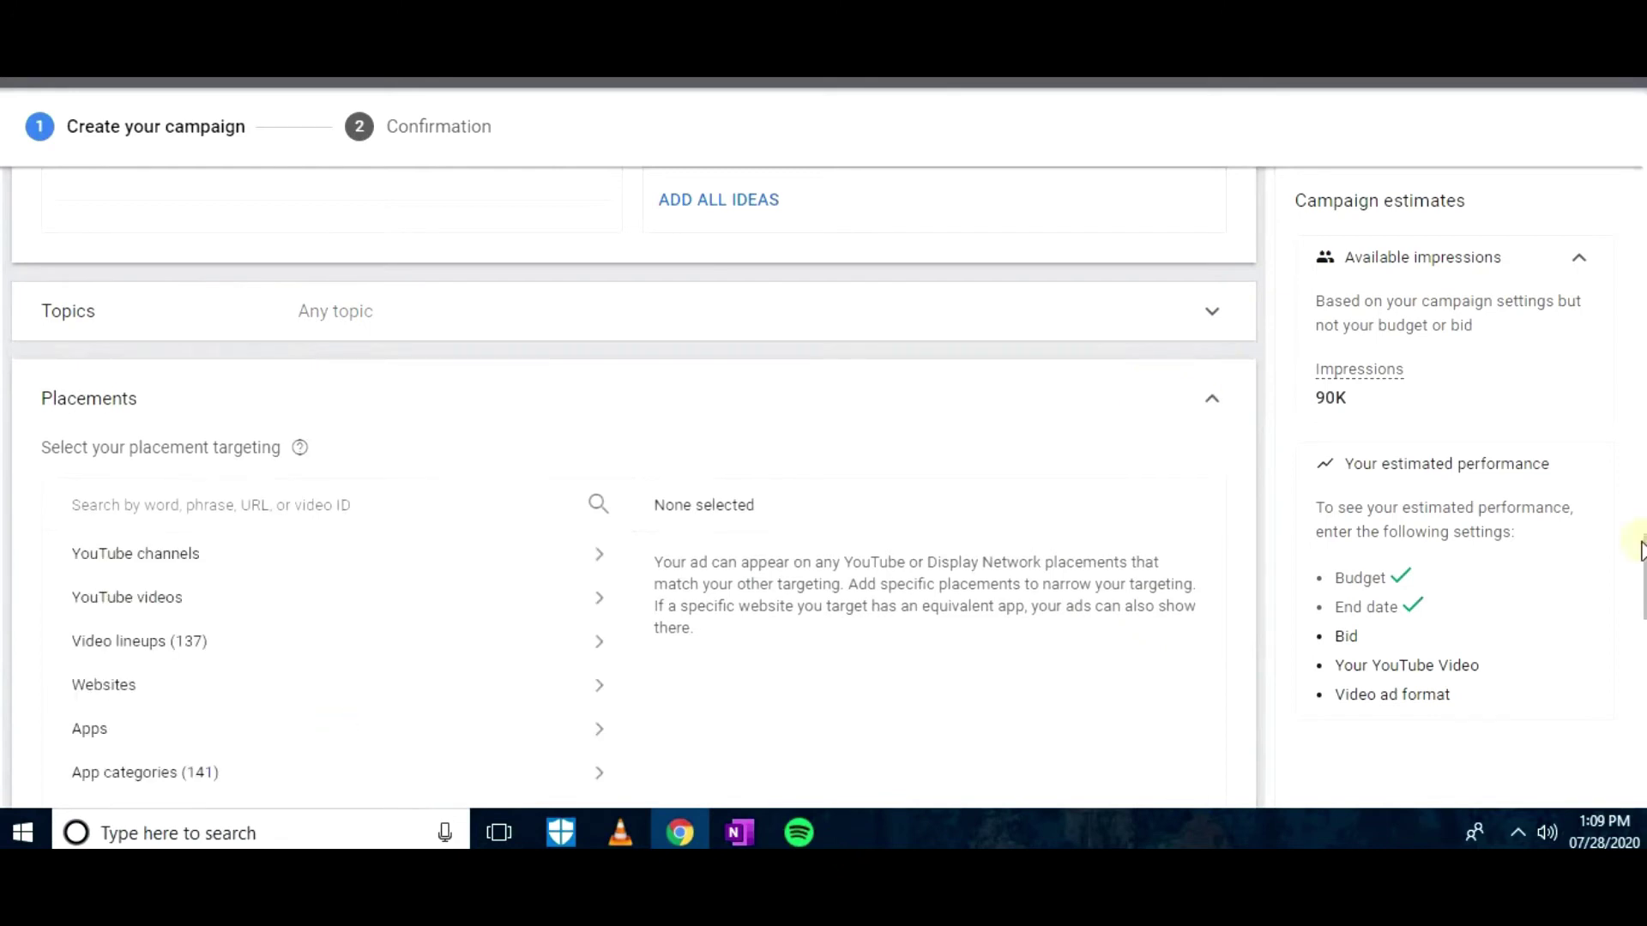
pyautogui.scroll(-2, 1643, 553)
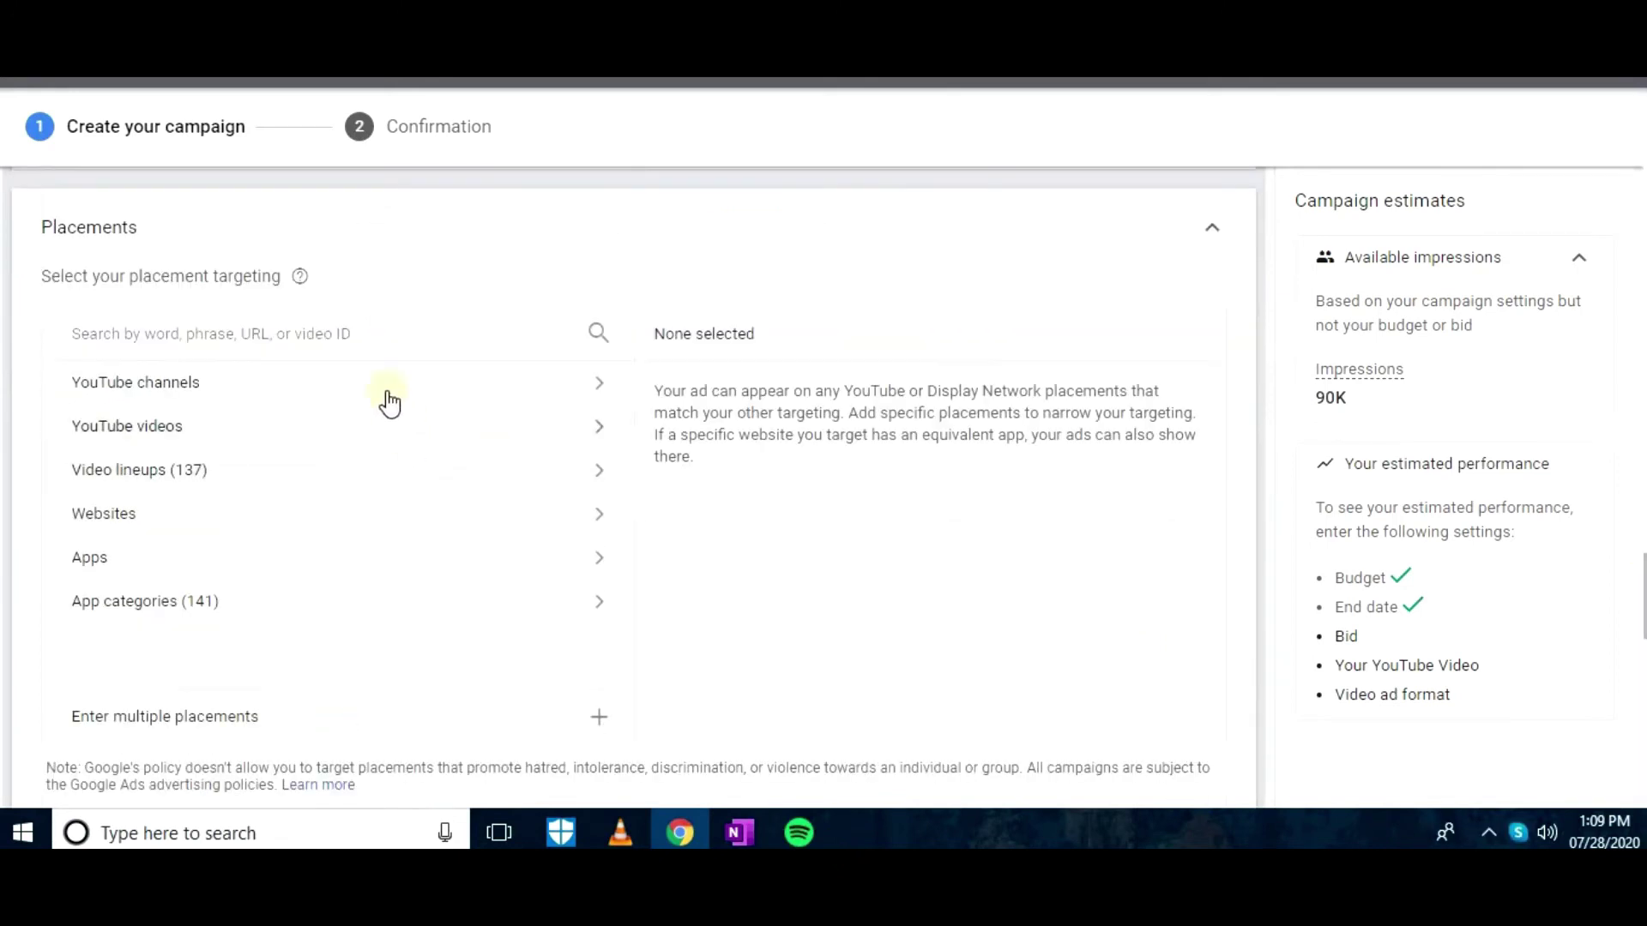
pyautogui.click(385, 347)
pyautogui.write('how to make')
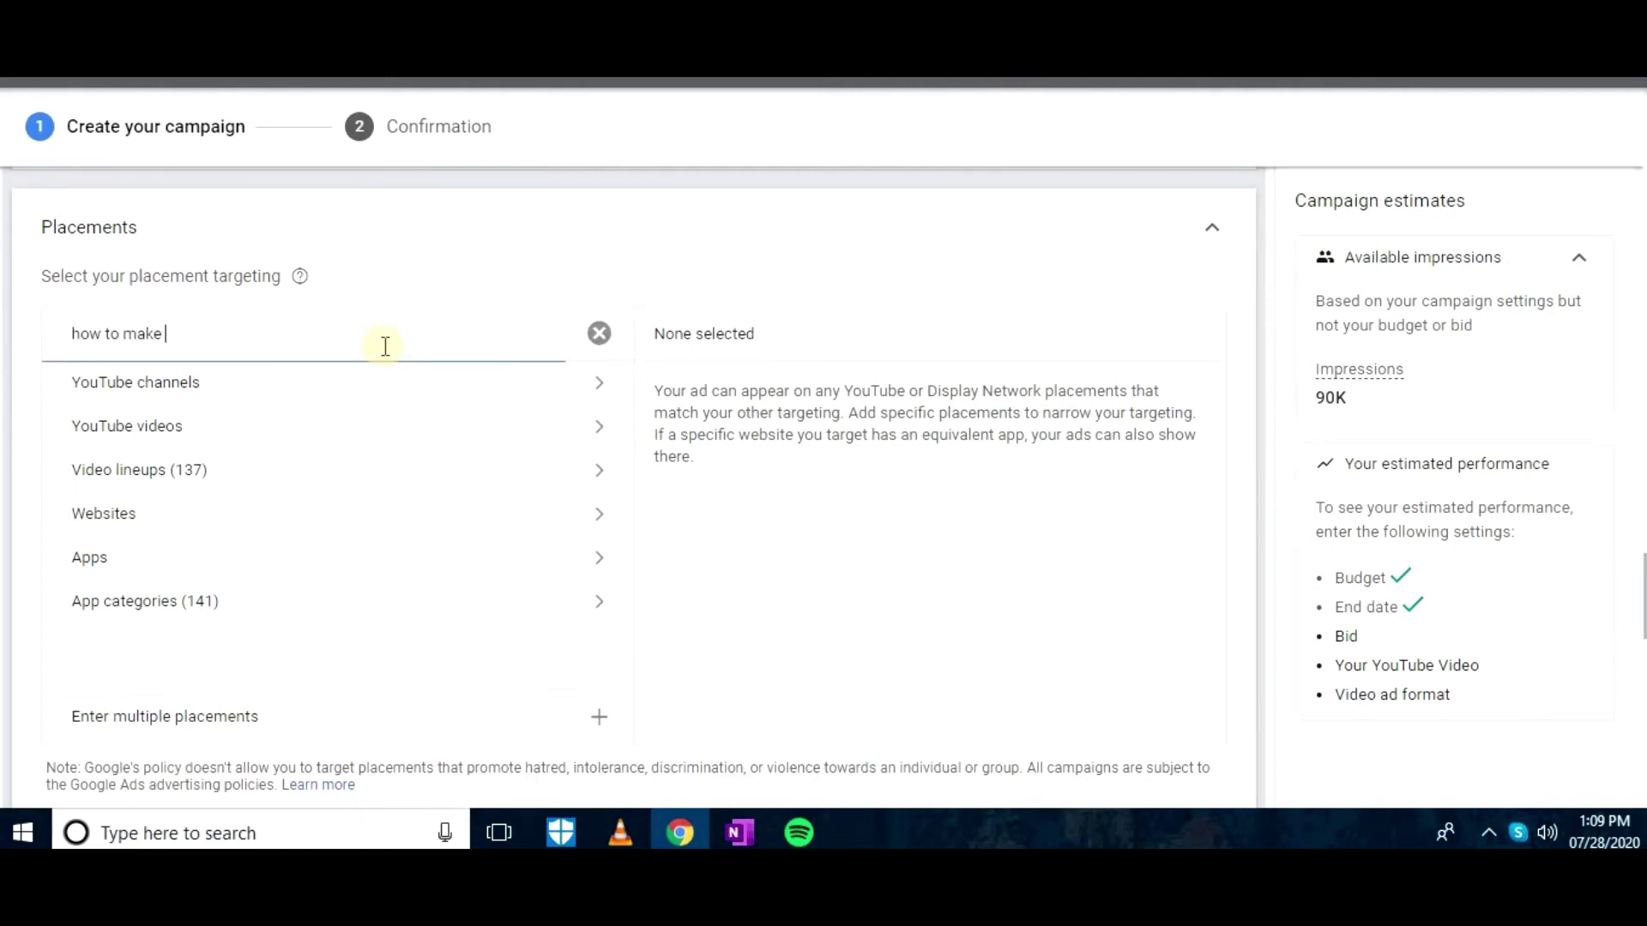
pyautogui.write(' resume')
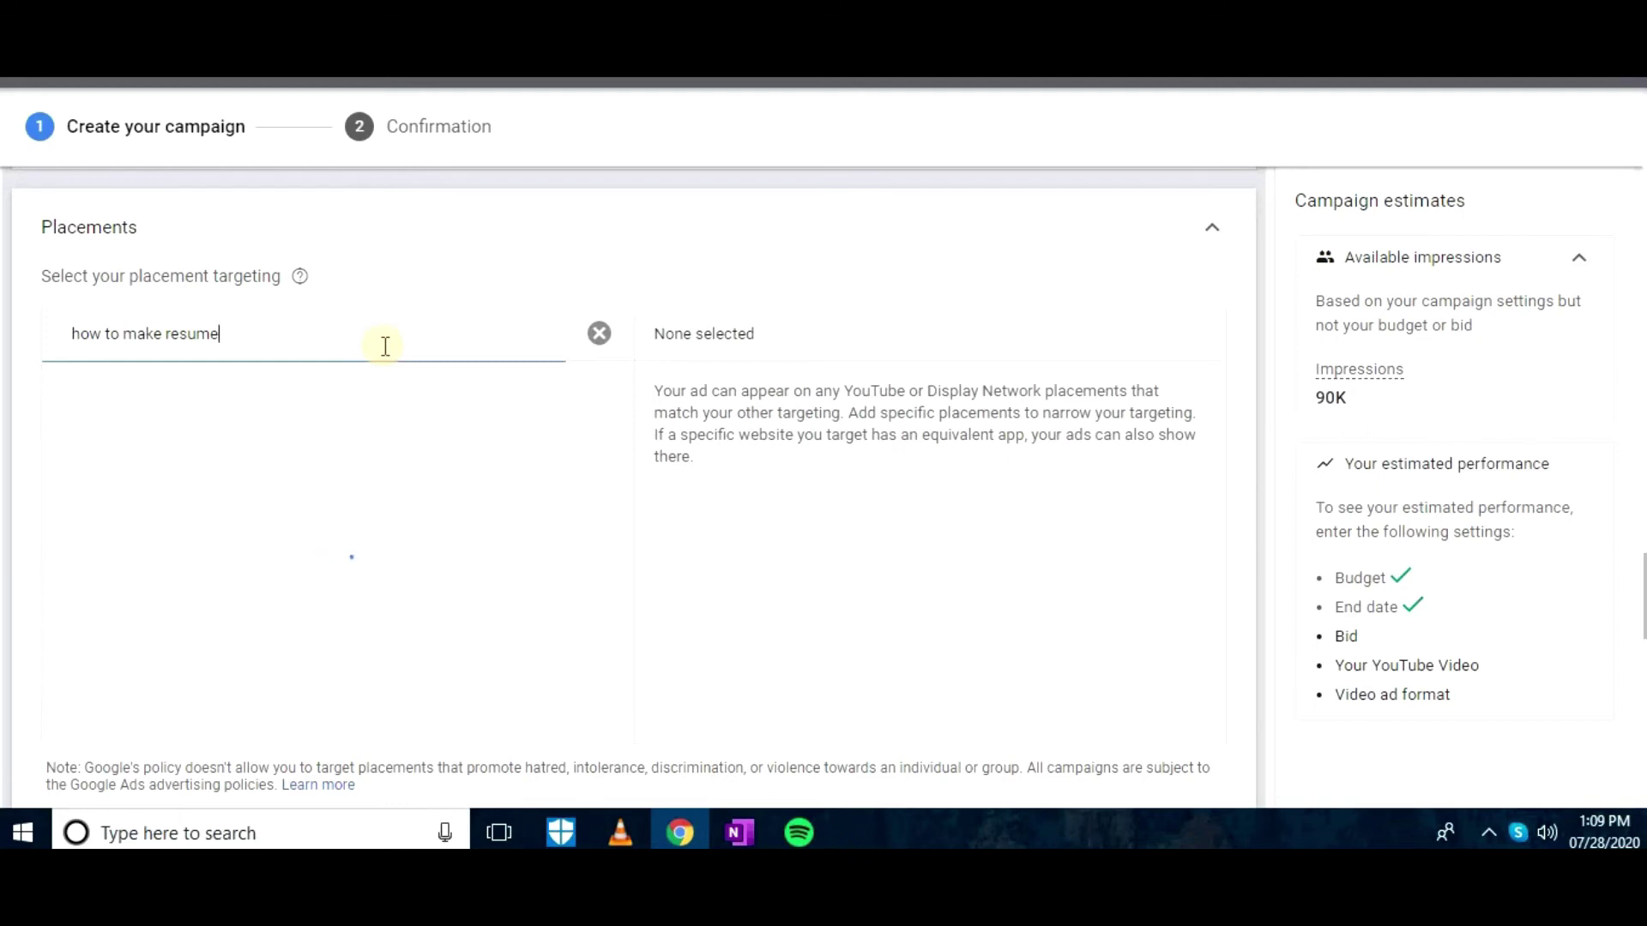
pyautogui.click(374, 442)
pyautogui.scroll(-1, 379, 447)
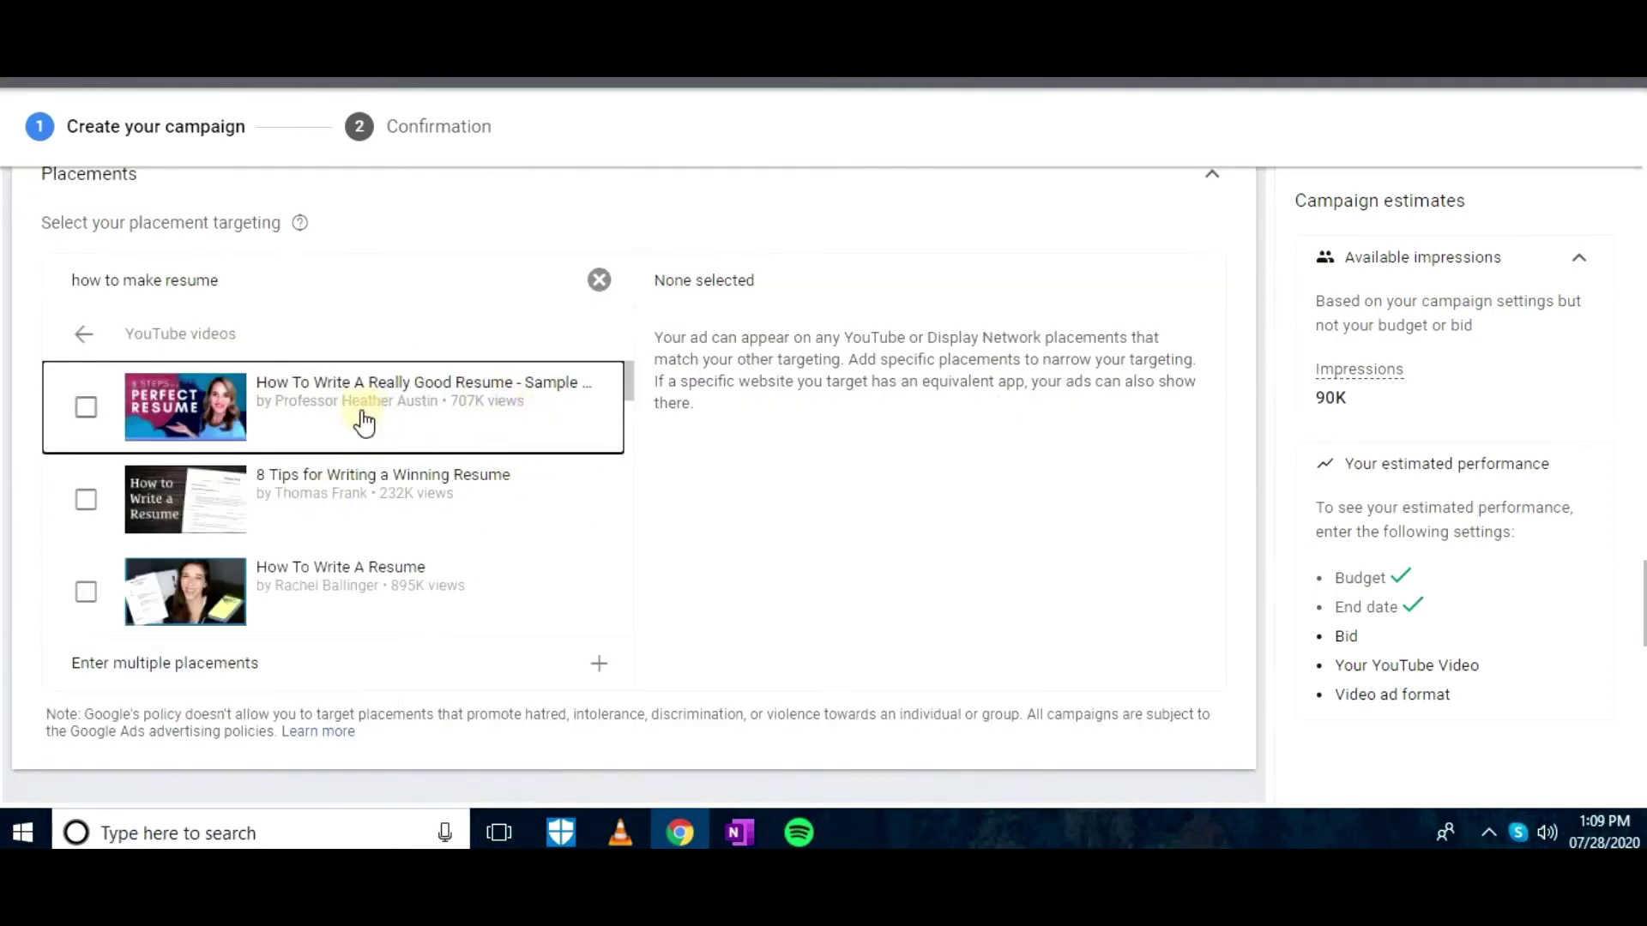
pyautogui.click(605, 278)
pyautogui.click(1221, 188)
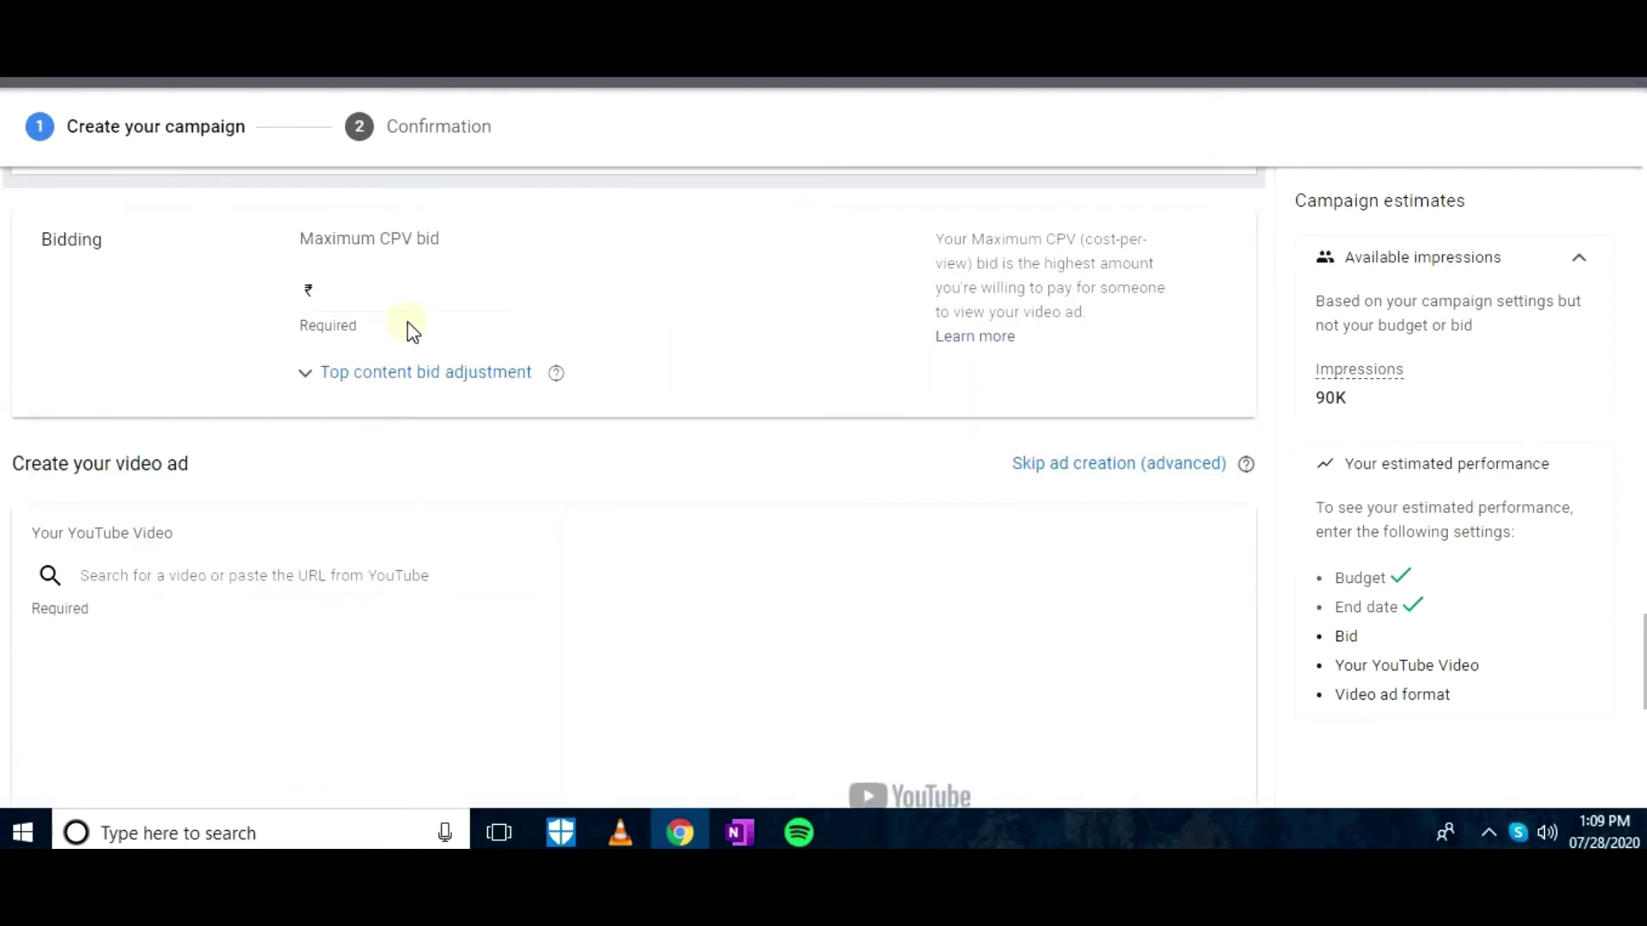
pyautogui.click(483, 293)
pyautogui.click(314, 575)
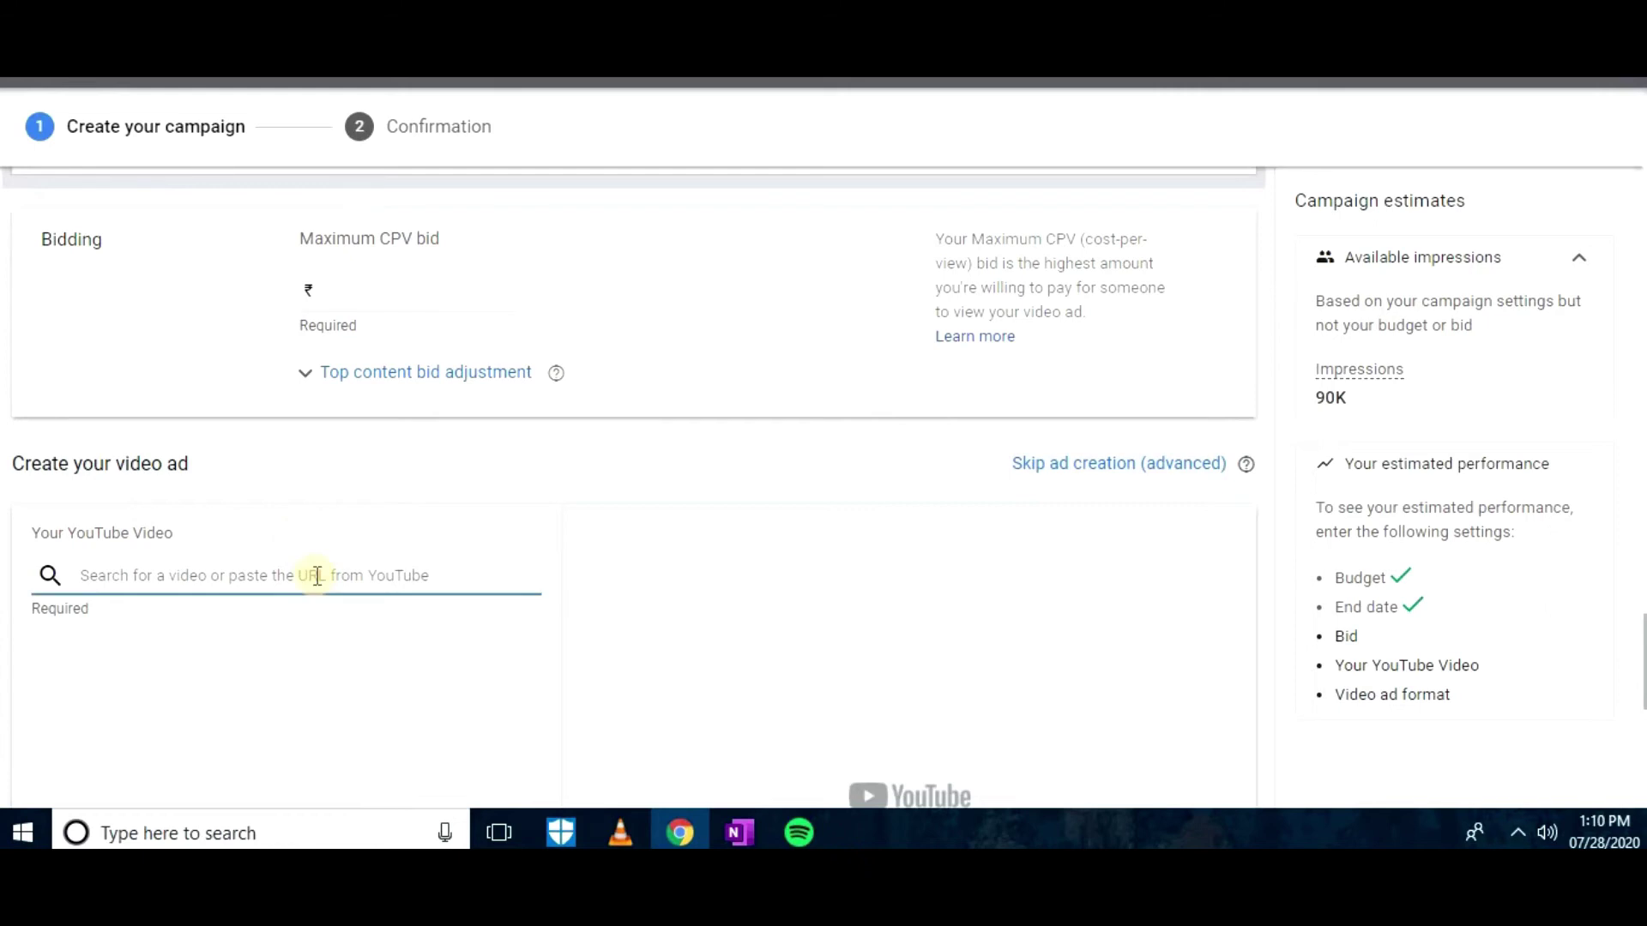
pyautogui.write('https://www.youtube.com/watch?v=CjPKMe-0_mc&t=94s')
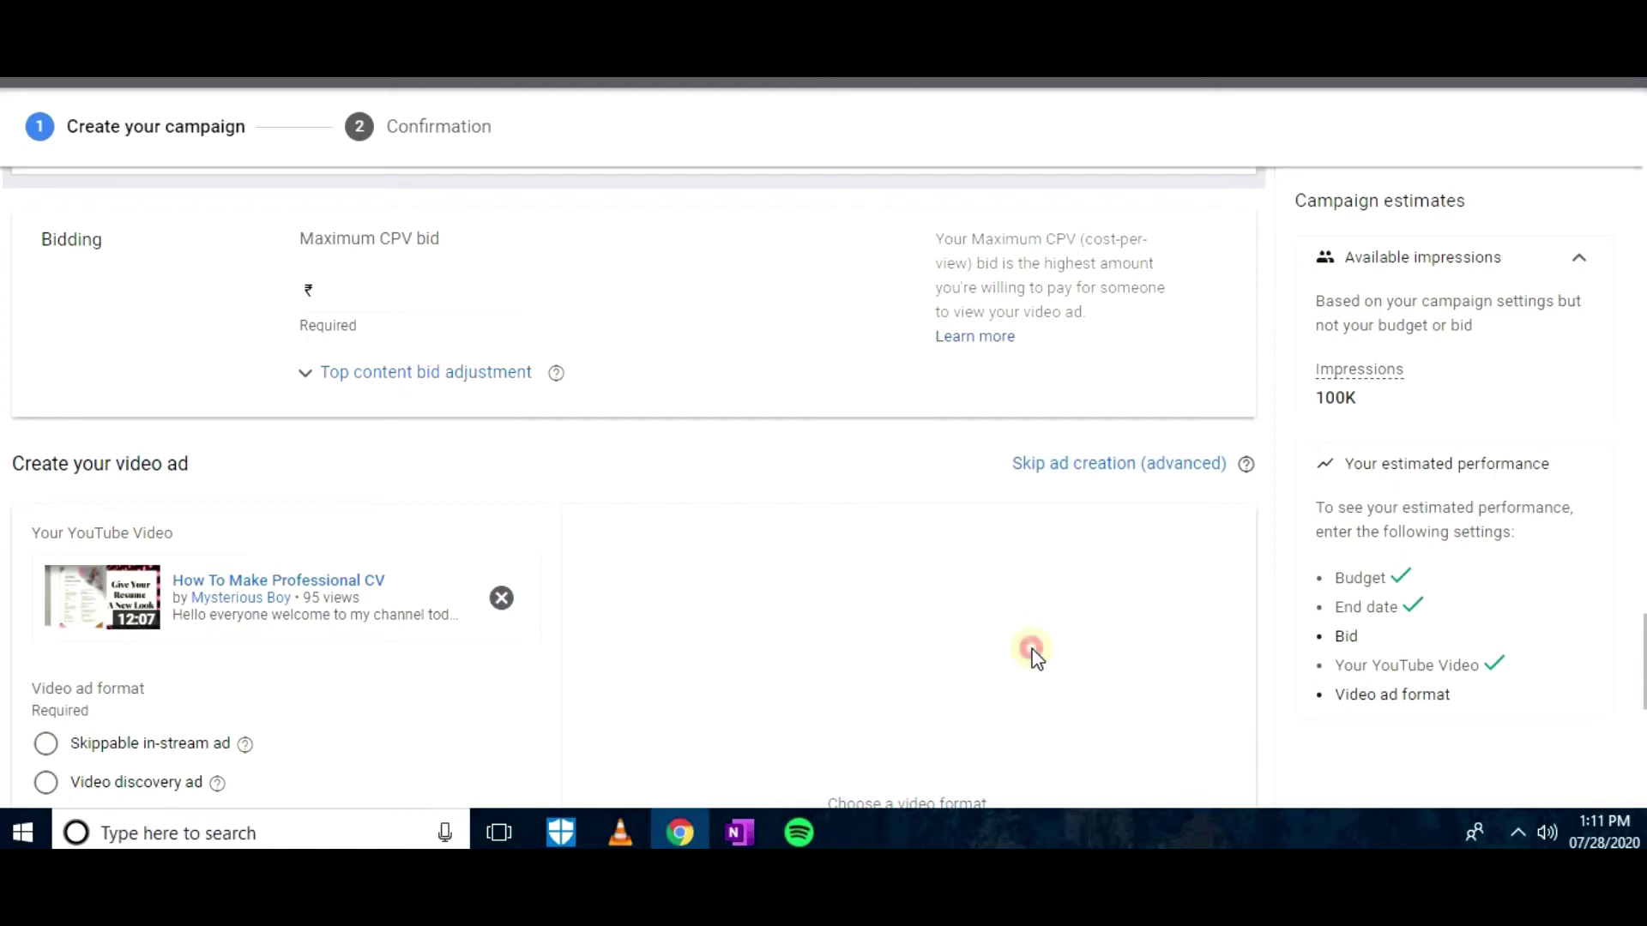
pyautogui.scroll(-3, 1036, 656)
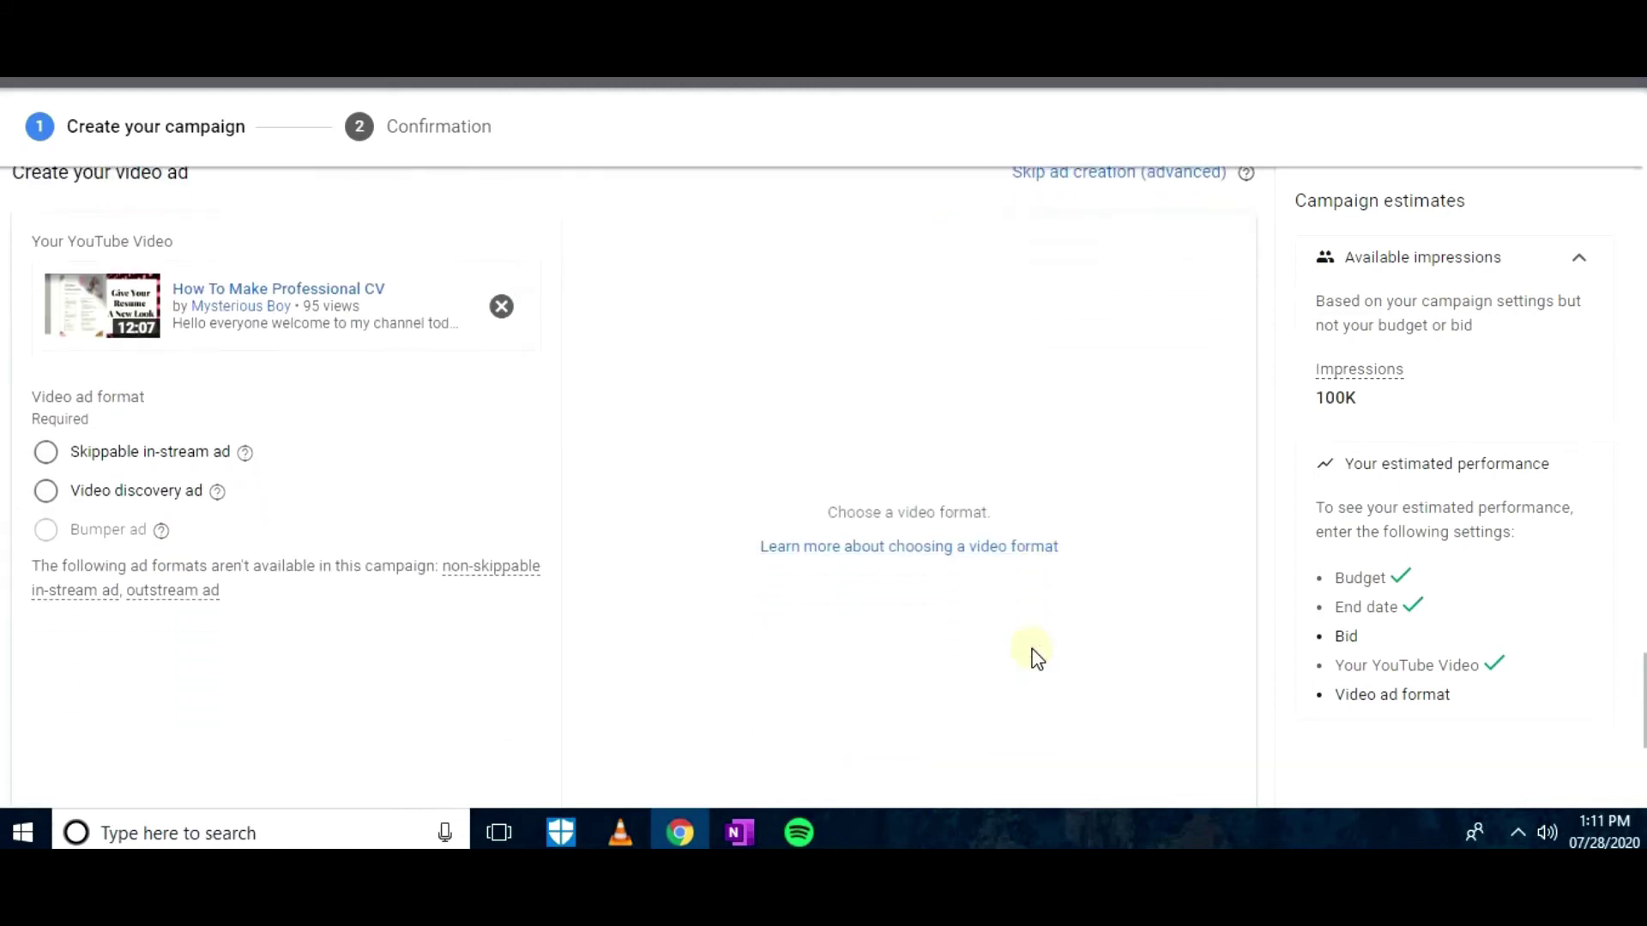
pyautogui.click(81, 487)
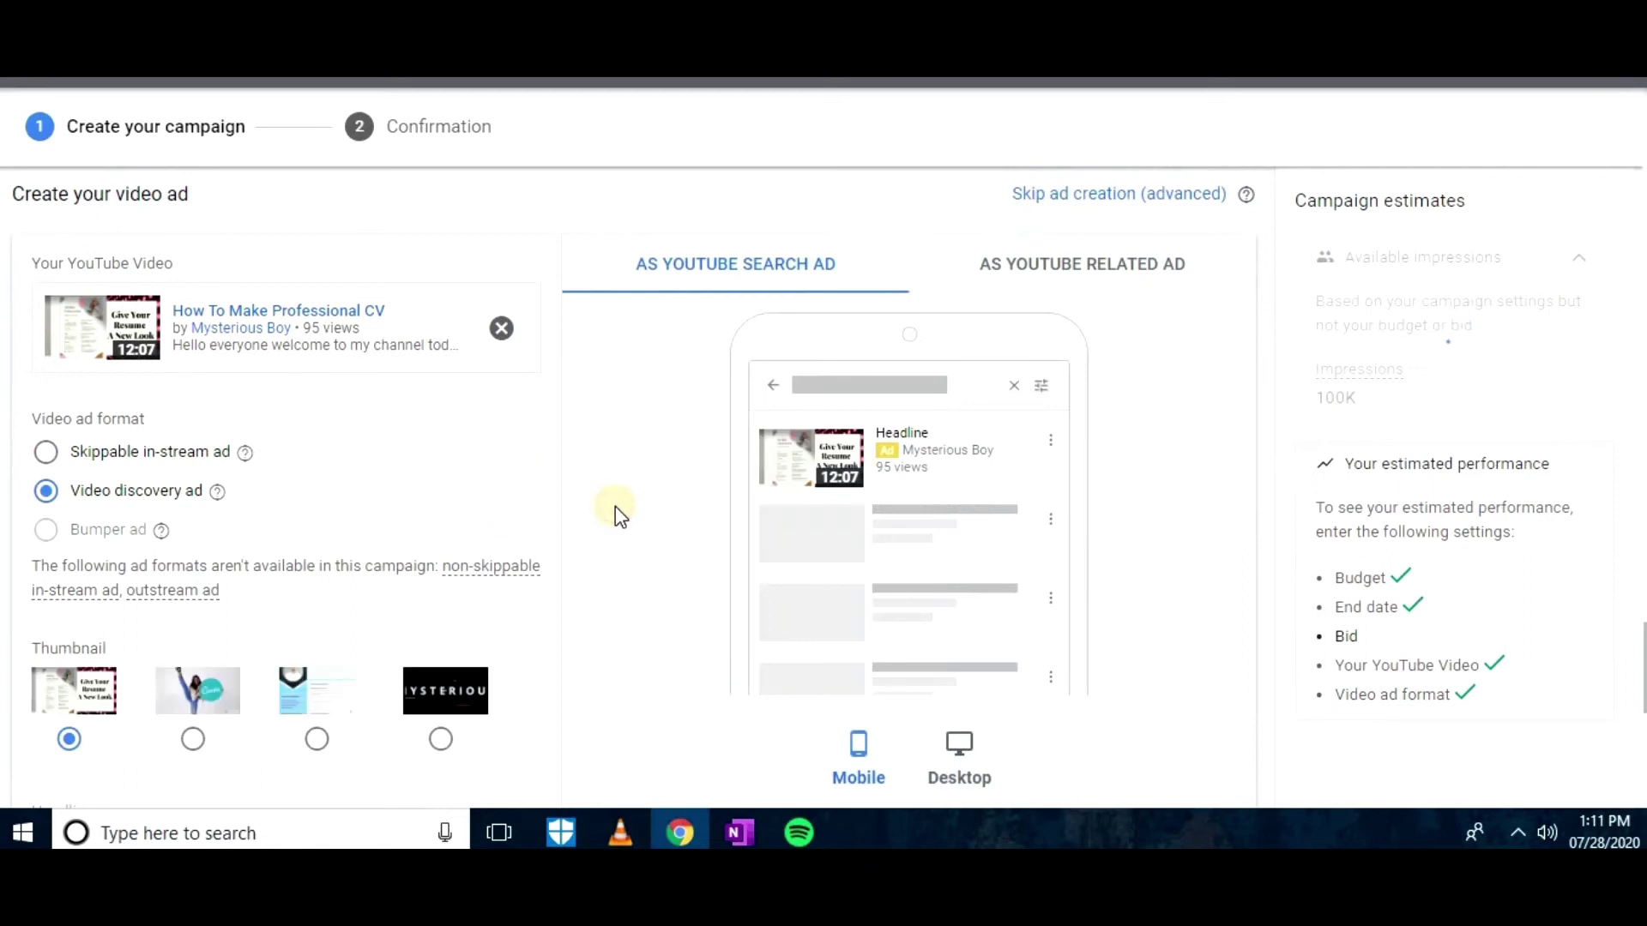
# Try maximum CPV bids of ₹0.05 and ₹0.10 to compare the campaign estimates
pyautogui.scroll(5, 615, 507)
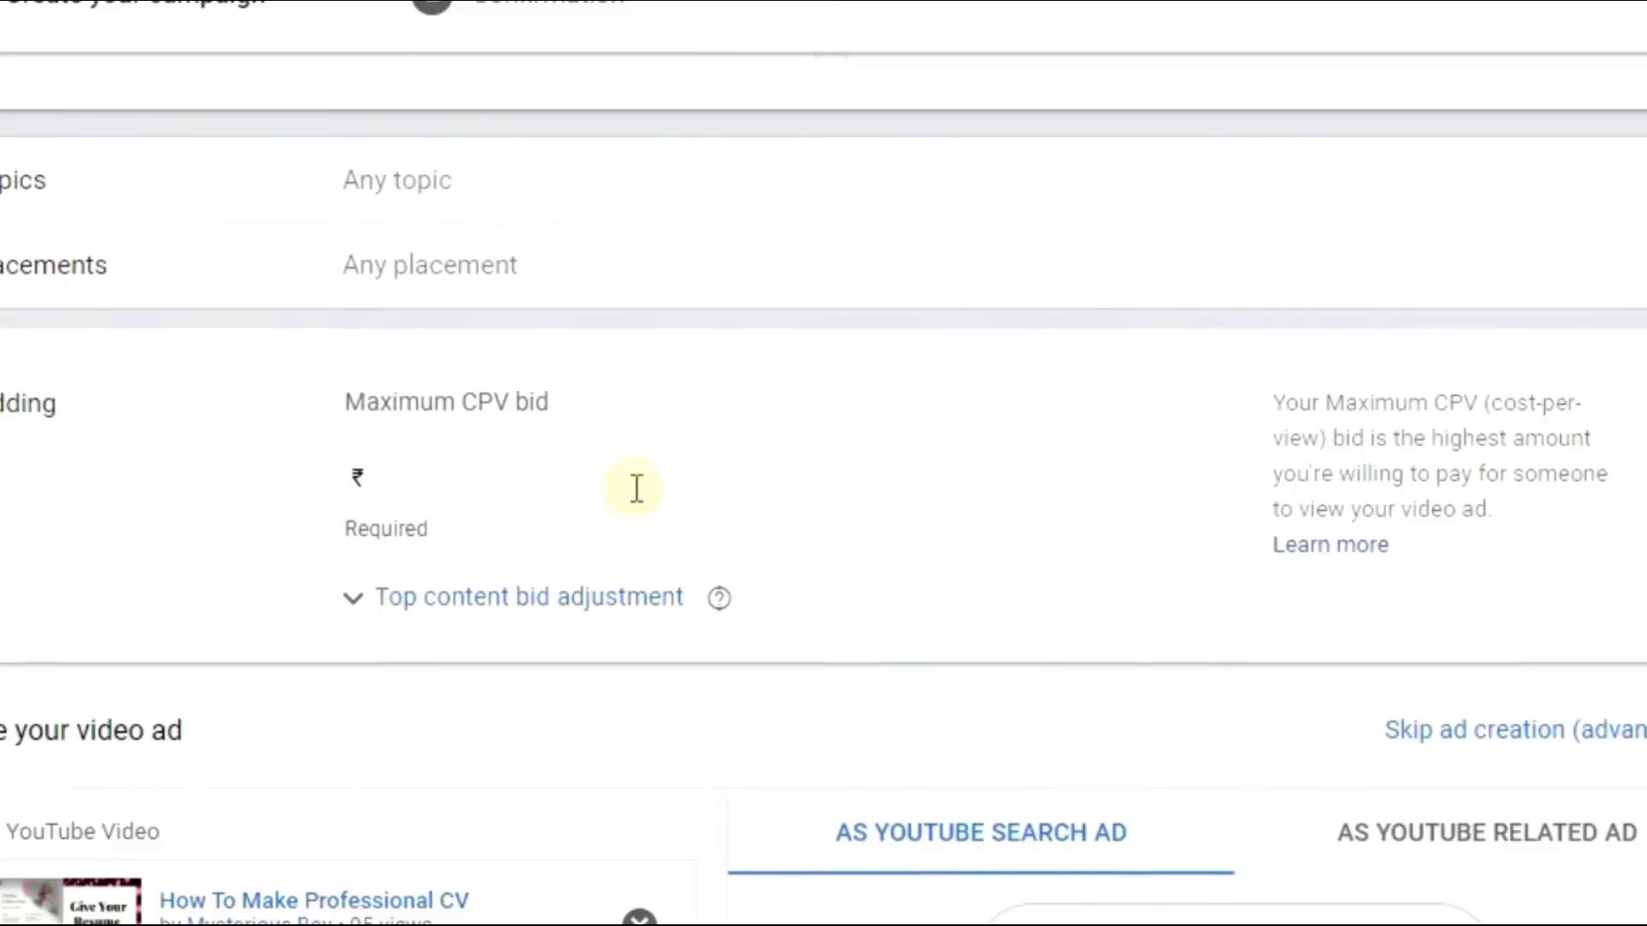
pyautogui.click(499, 465)
pyautogui.write('0.60')
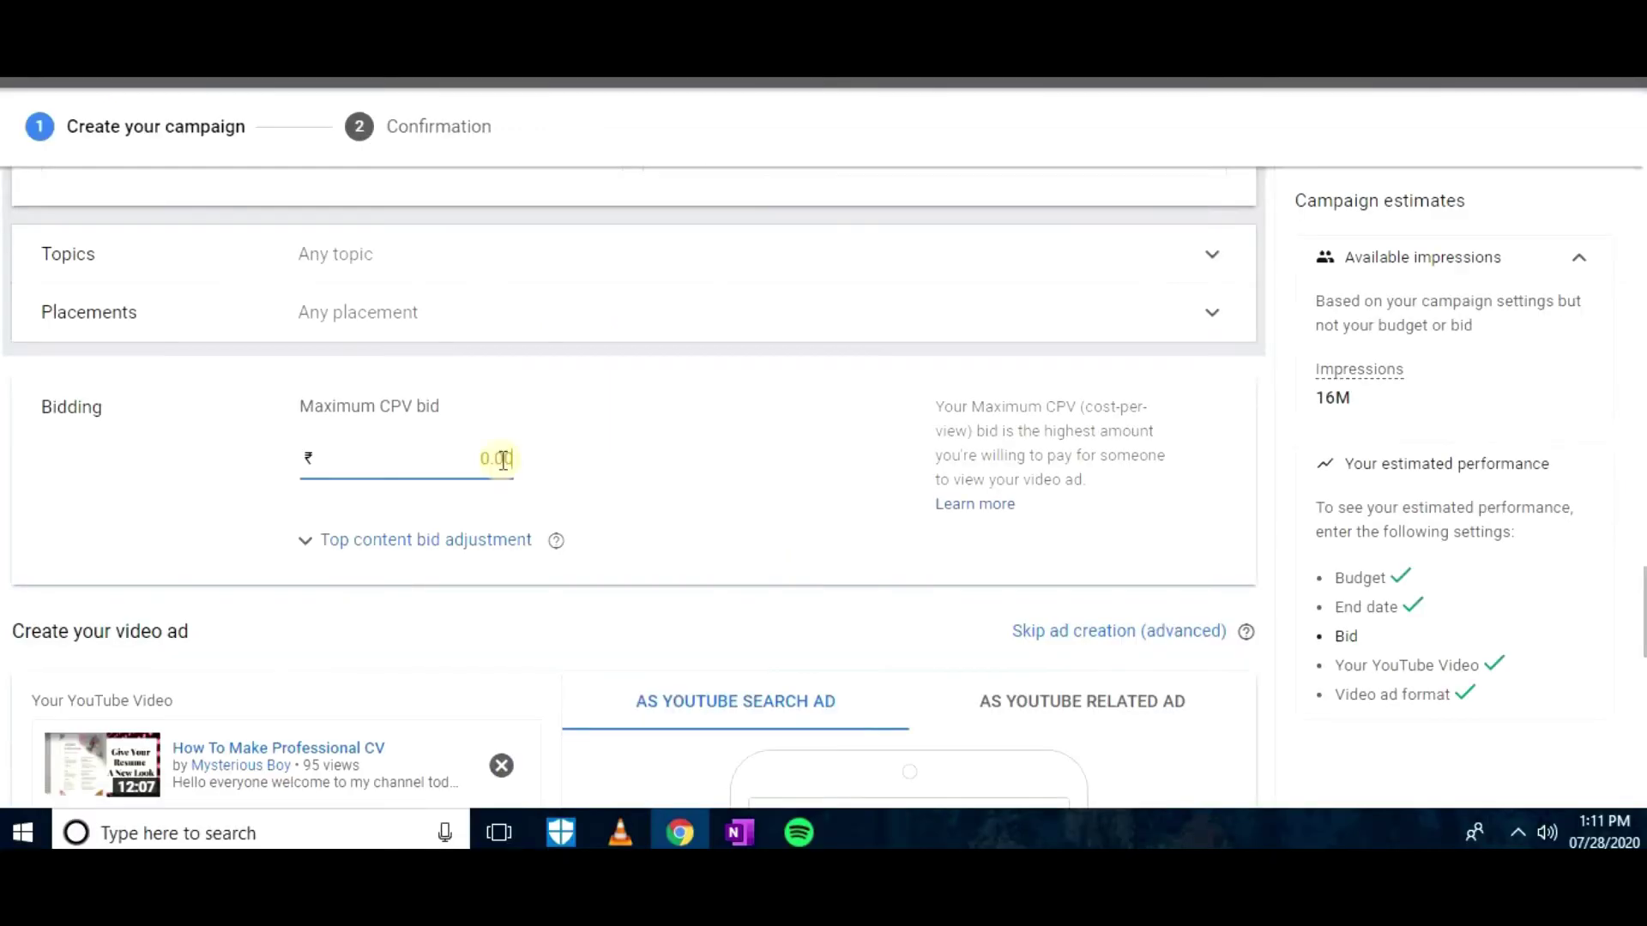
pyautogui.write('5')
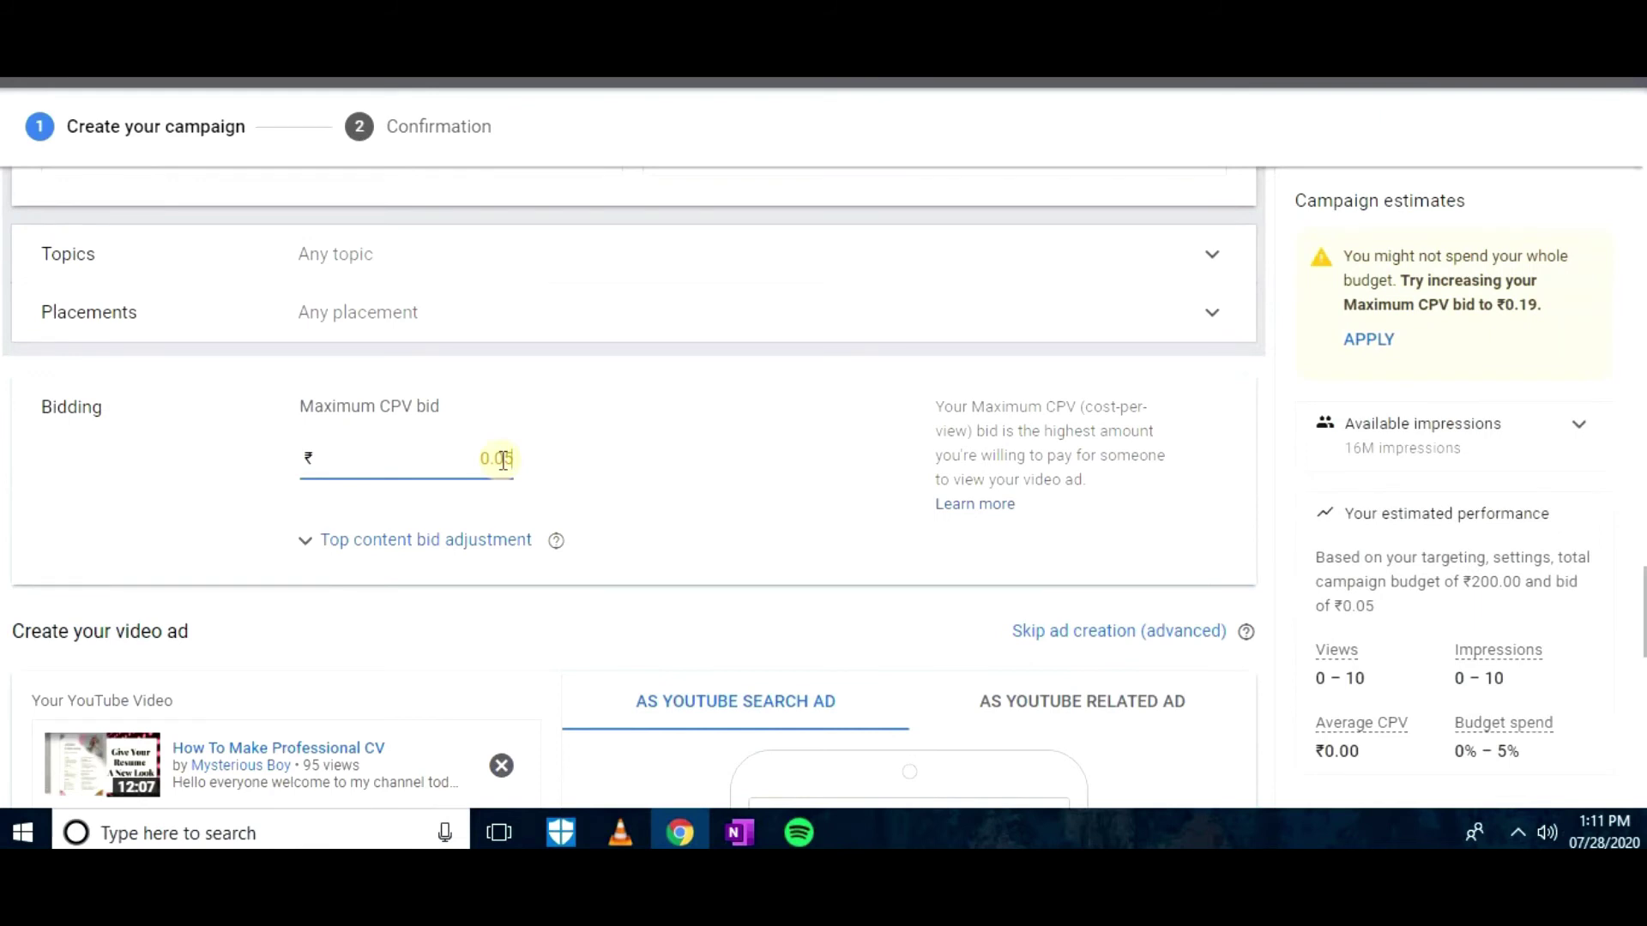
pyautogui.press('BackSpace')
pyautogui.press('BackSpace')
pyautogui.write('10')
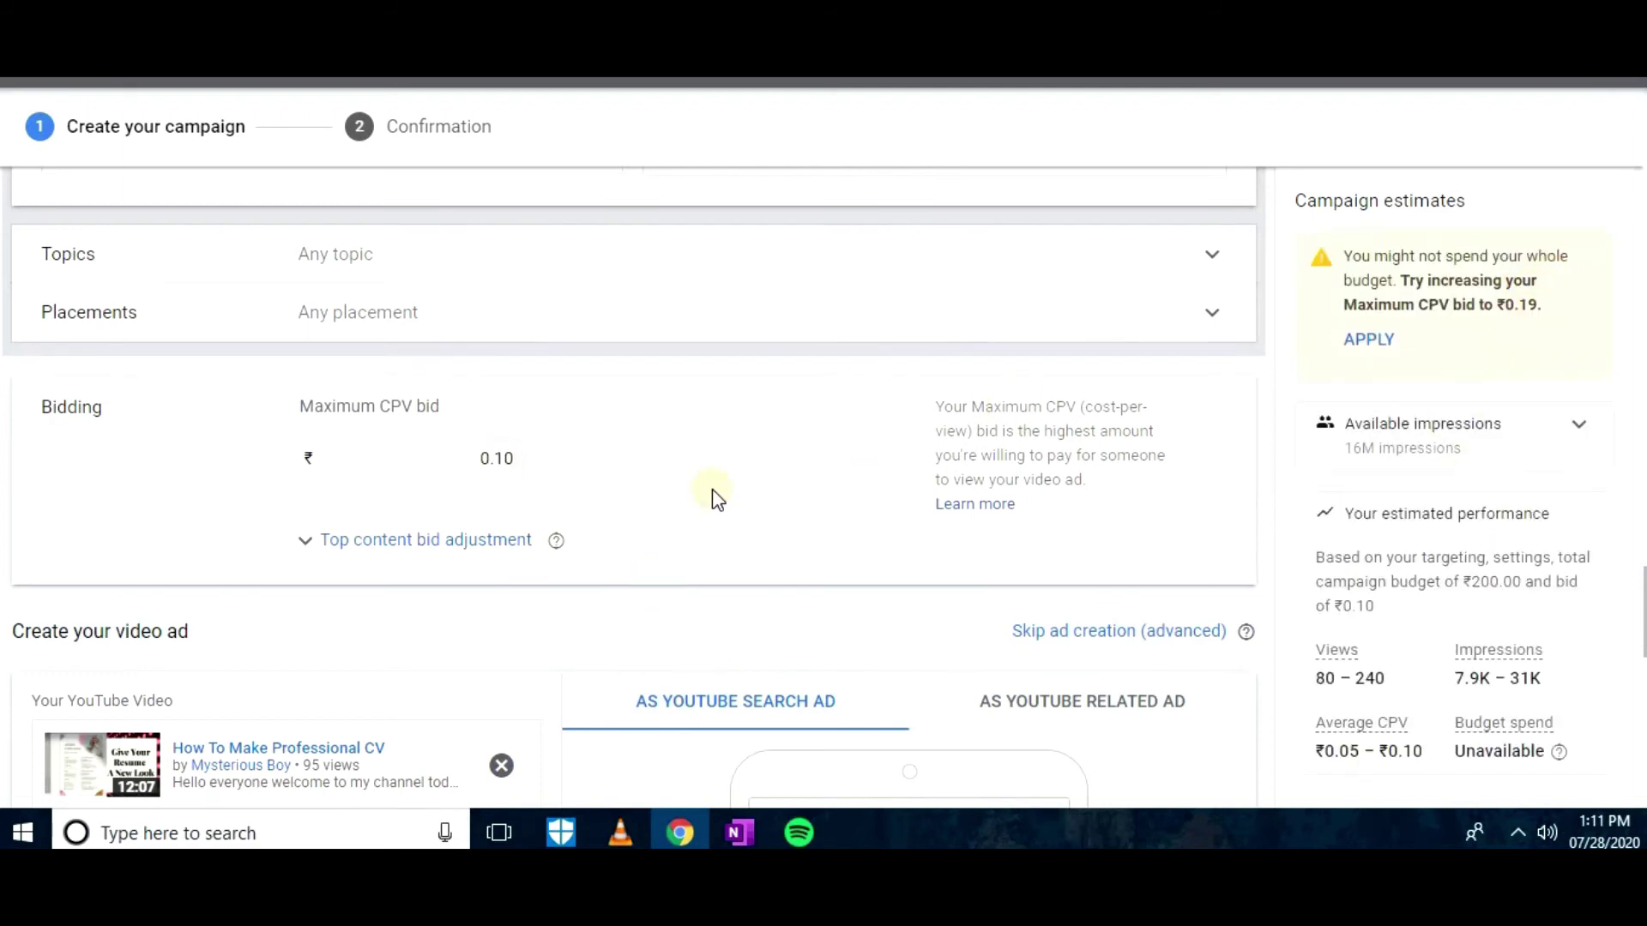
# Clear the Resumes & Portfolios audience so the ad group targets any audience, and collapse the audience settings
pyautogui.scroll(5, 712, 489)
pyautogui.scroll(5, 713, 497)
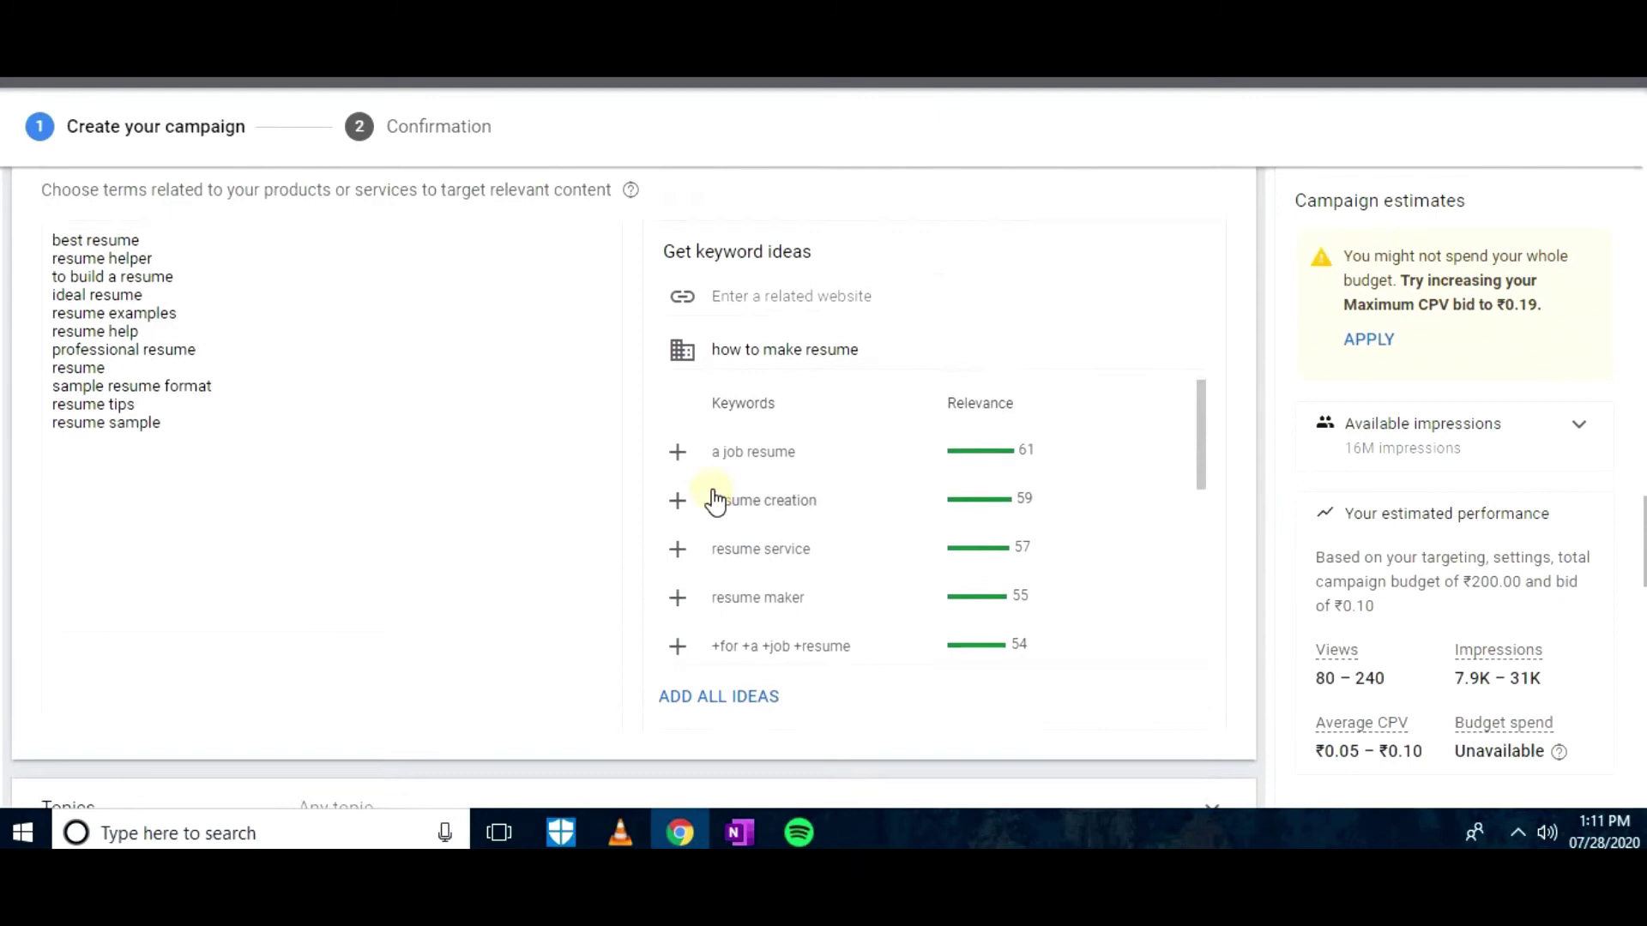
pyautogui.scroll(1, 713, 497)
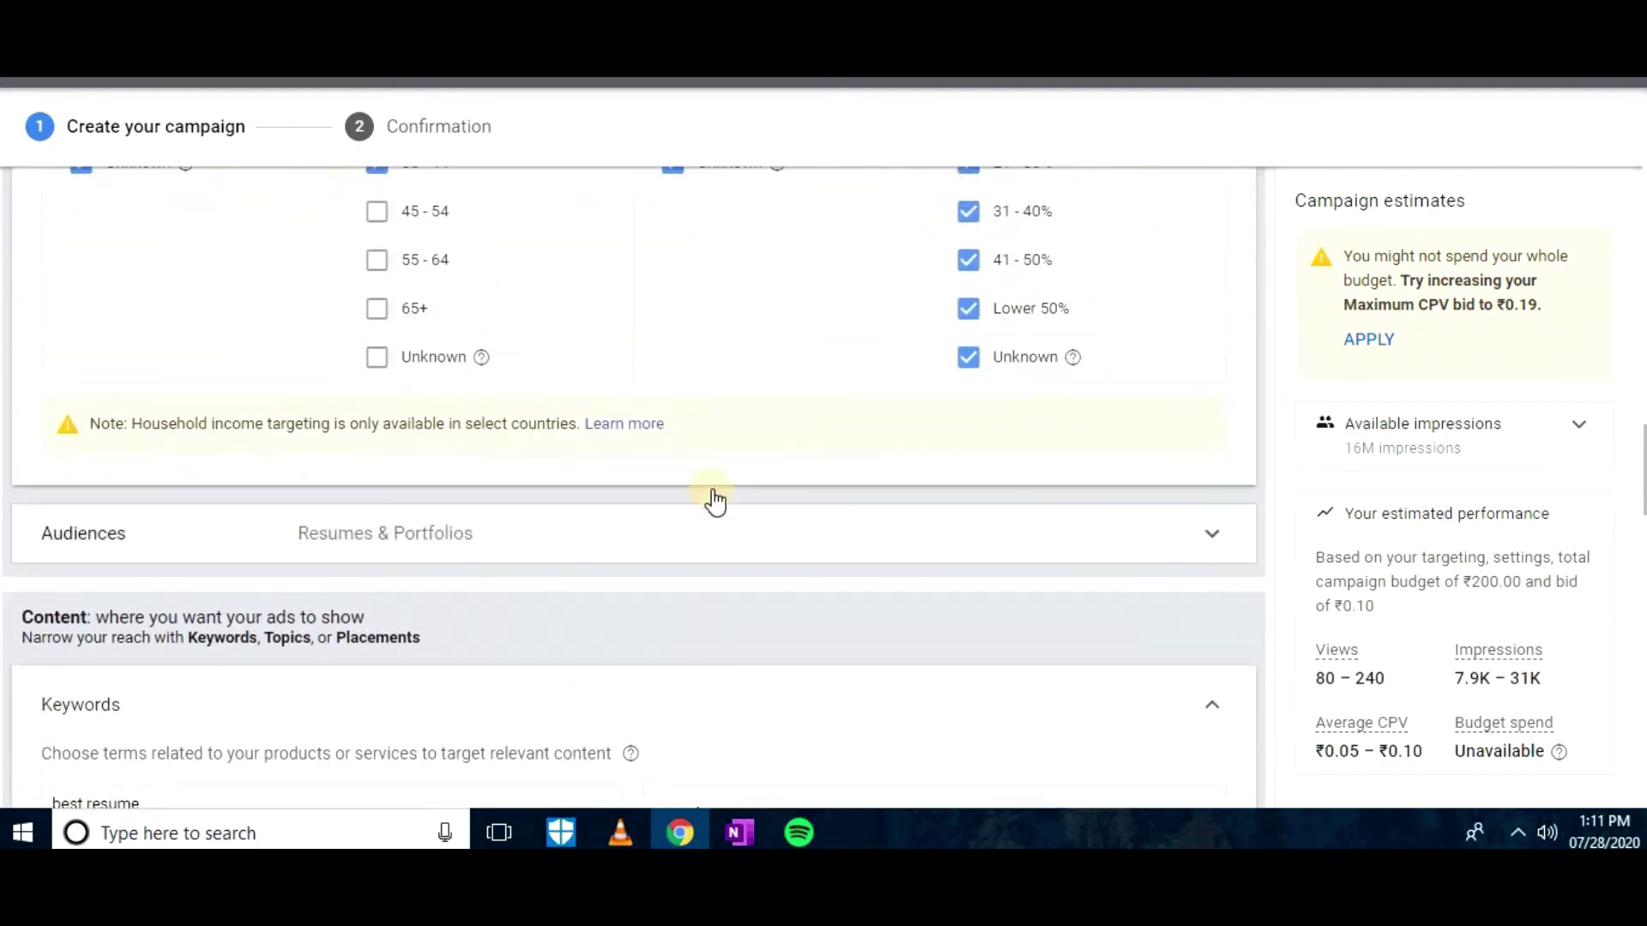
pyautogui.click(734, 546)
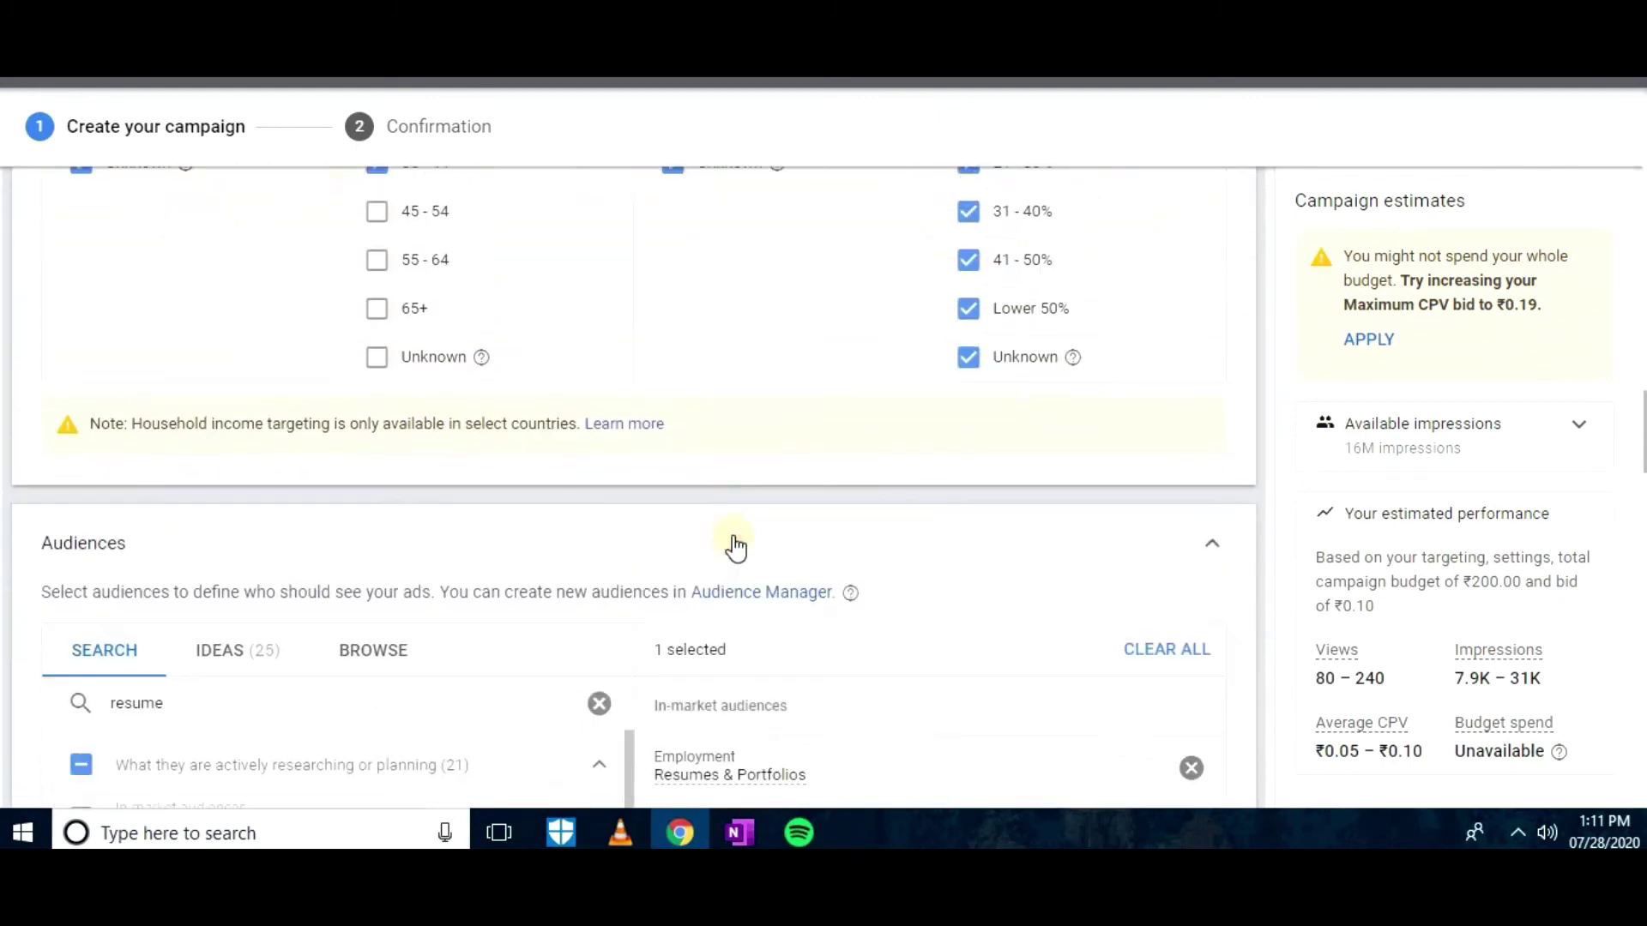
pyautogui.click(1187, 657)
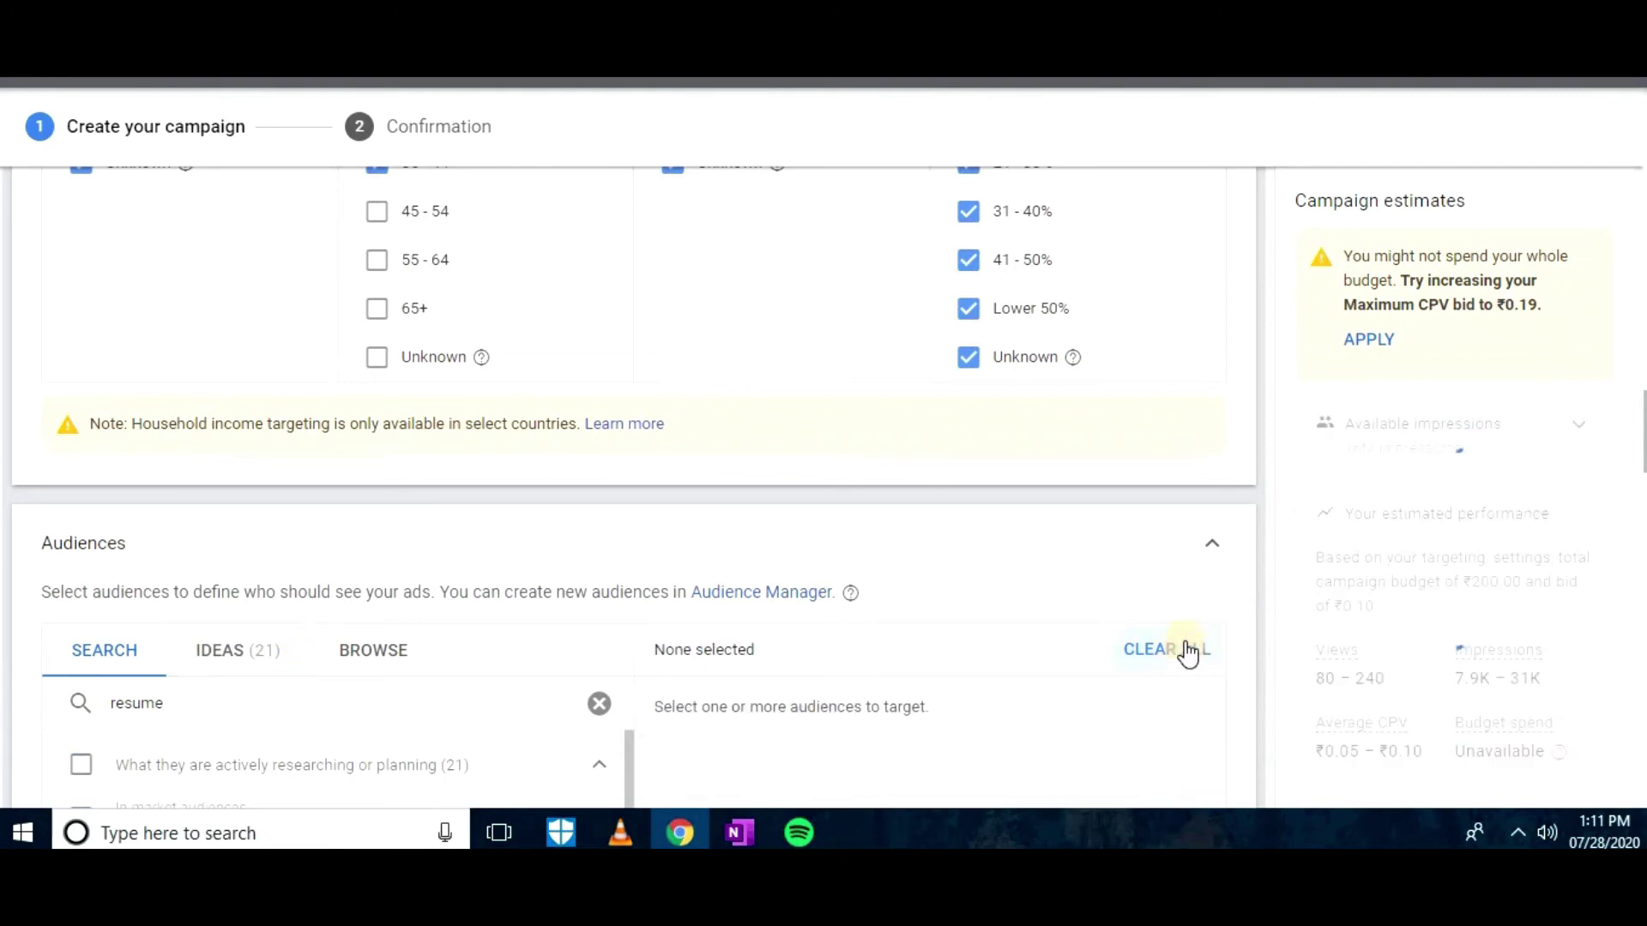
pyautogui.click(1209, 549)
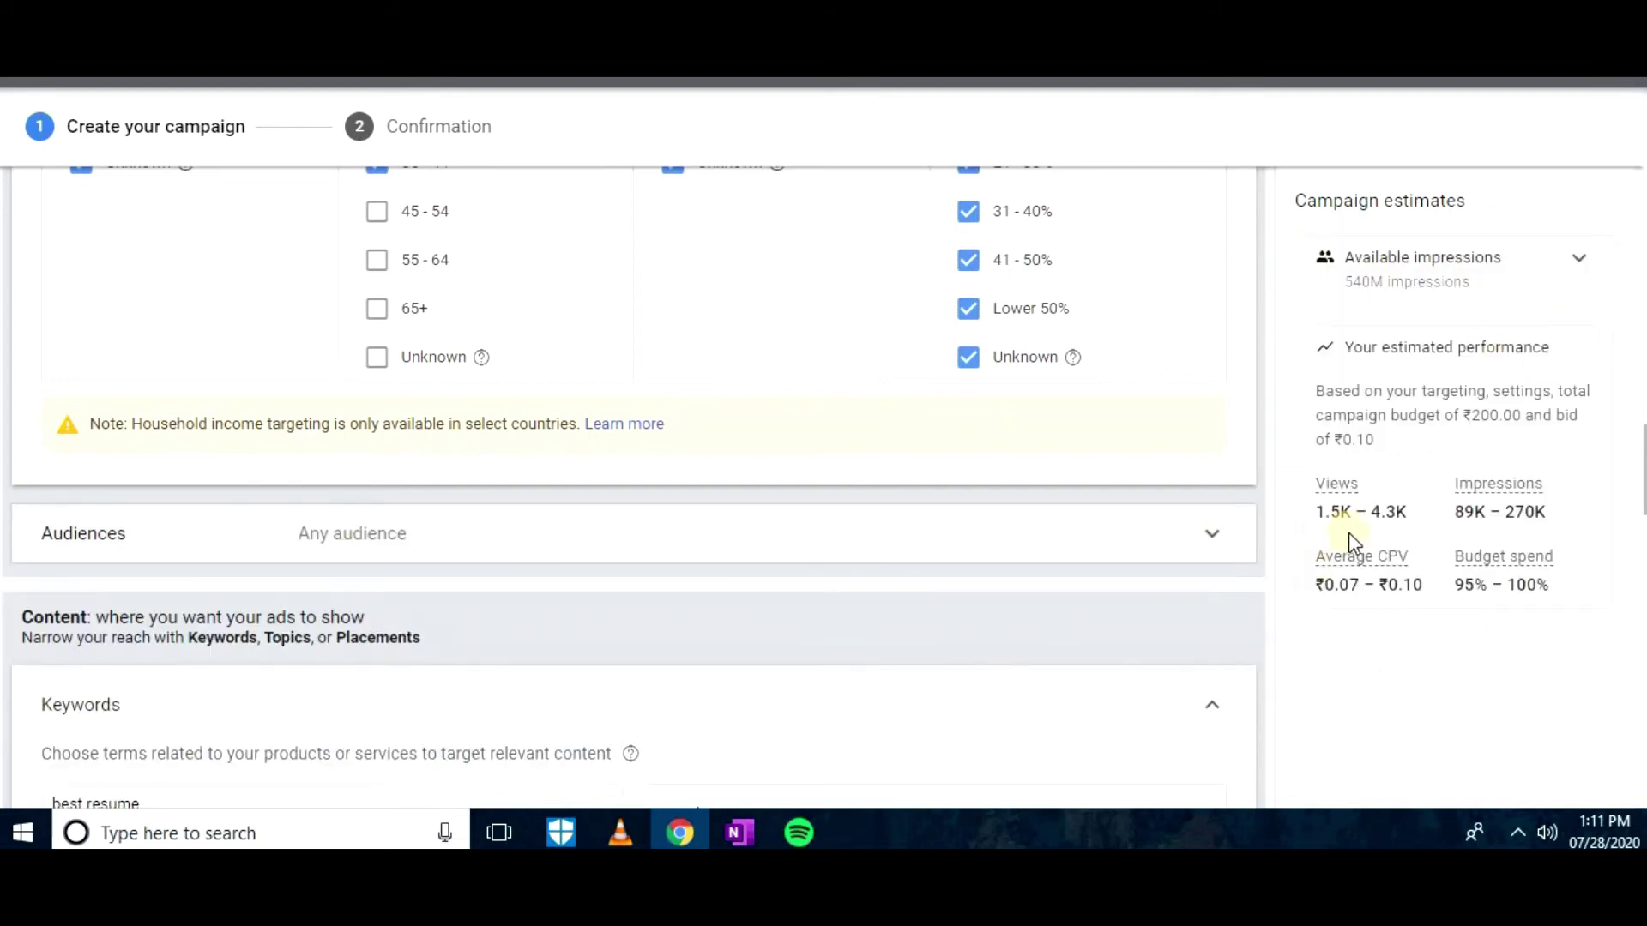
# Try maximum CPV bids of ₹0.15 and ₹0.20 to compare the estimated performance
pyautogui.scroll(-3, 1352, 536)
pyautogui.scroll(-10, 1351, 533)
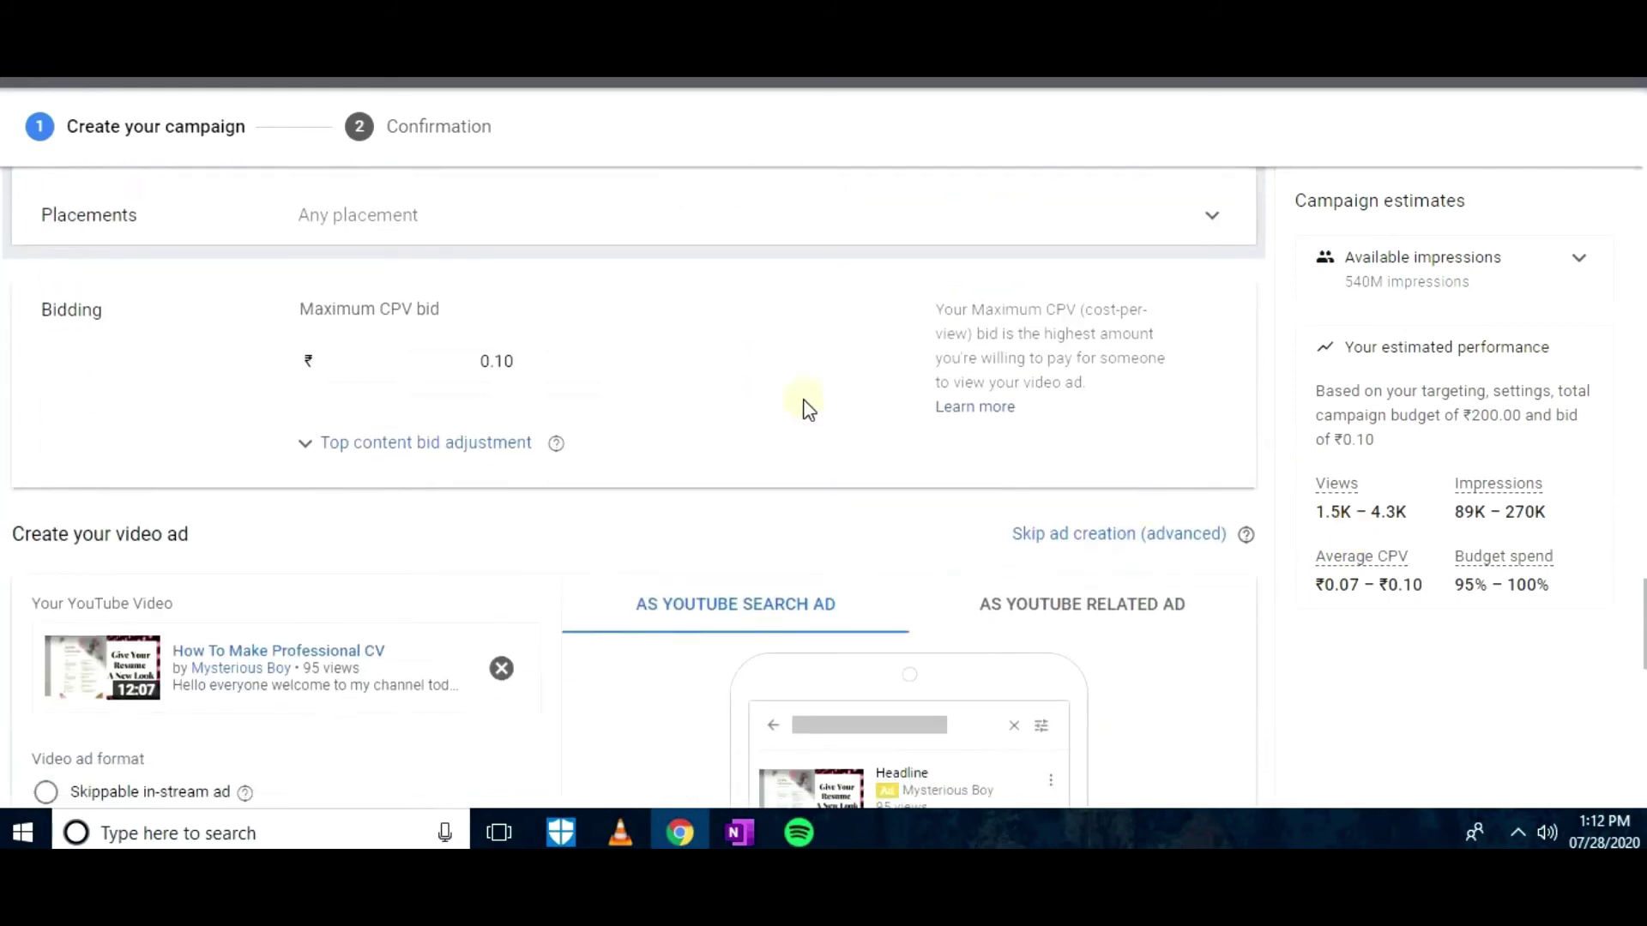
pyautogui.click(510, 361)
pyautogui.press('BackSpace')
pyautogui.write('5')
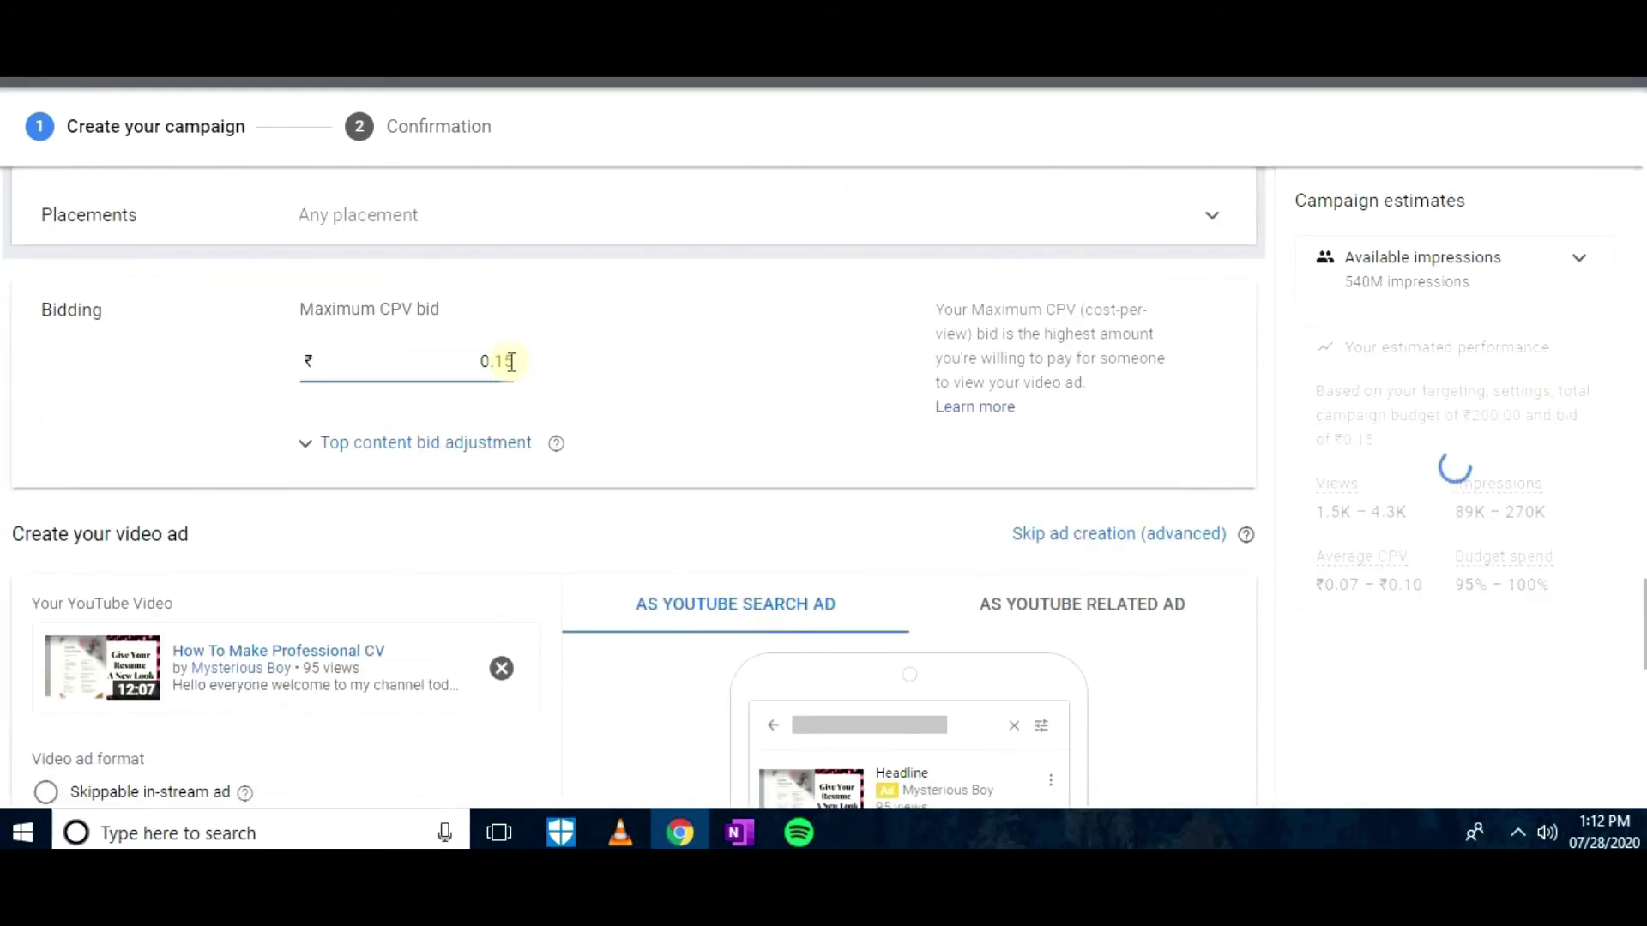
pyautogui.press('BackSpace')
pyautogui.write('0')
pyautogui.press('BackSpace')
pyautogui.press('BackSpace')
pyautogui.write('00')
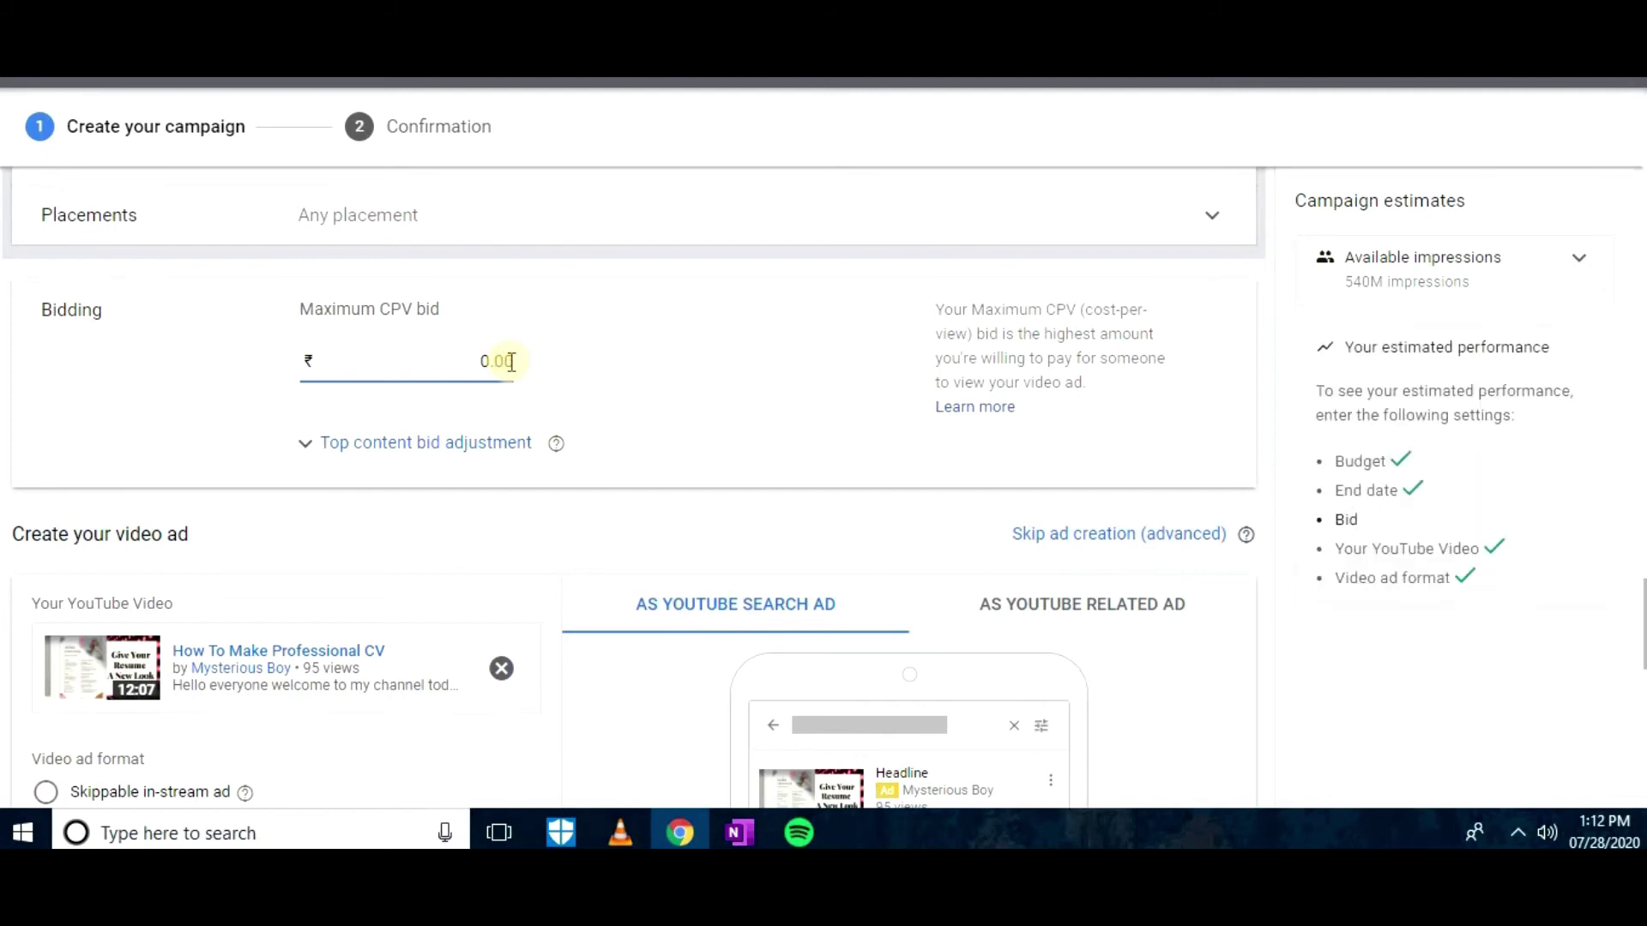
pyautogui.press('BackSpace')
pyautogui.write('2')
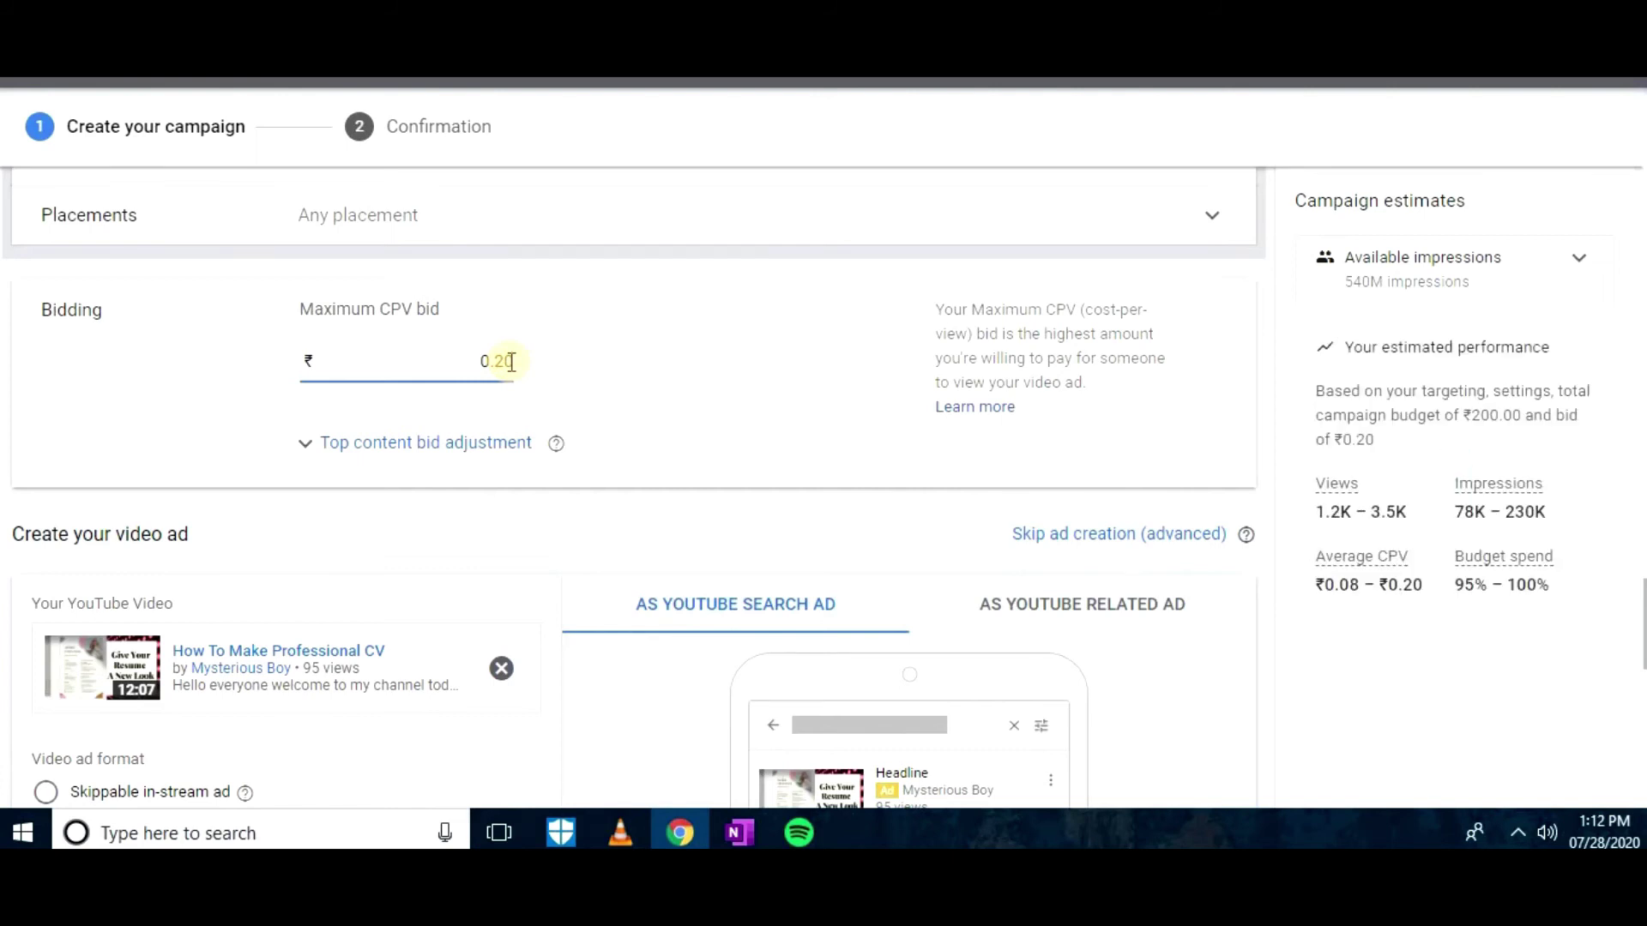
# Set the maximum CPV bid to ₹0.15
pyautogui.hotkey('shift', 'Left')
pyautogui.hotkey('shift', 'Left')
pyautogui.write('15')
pyautogui.click(902, 546)
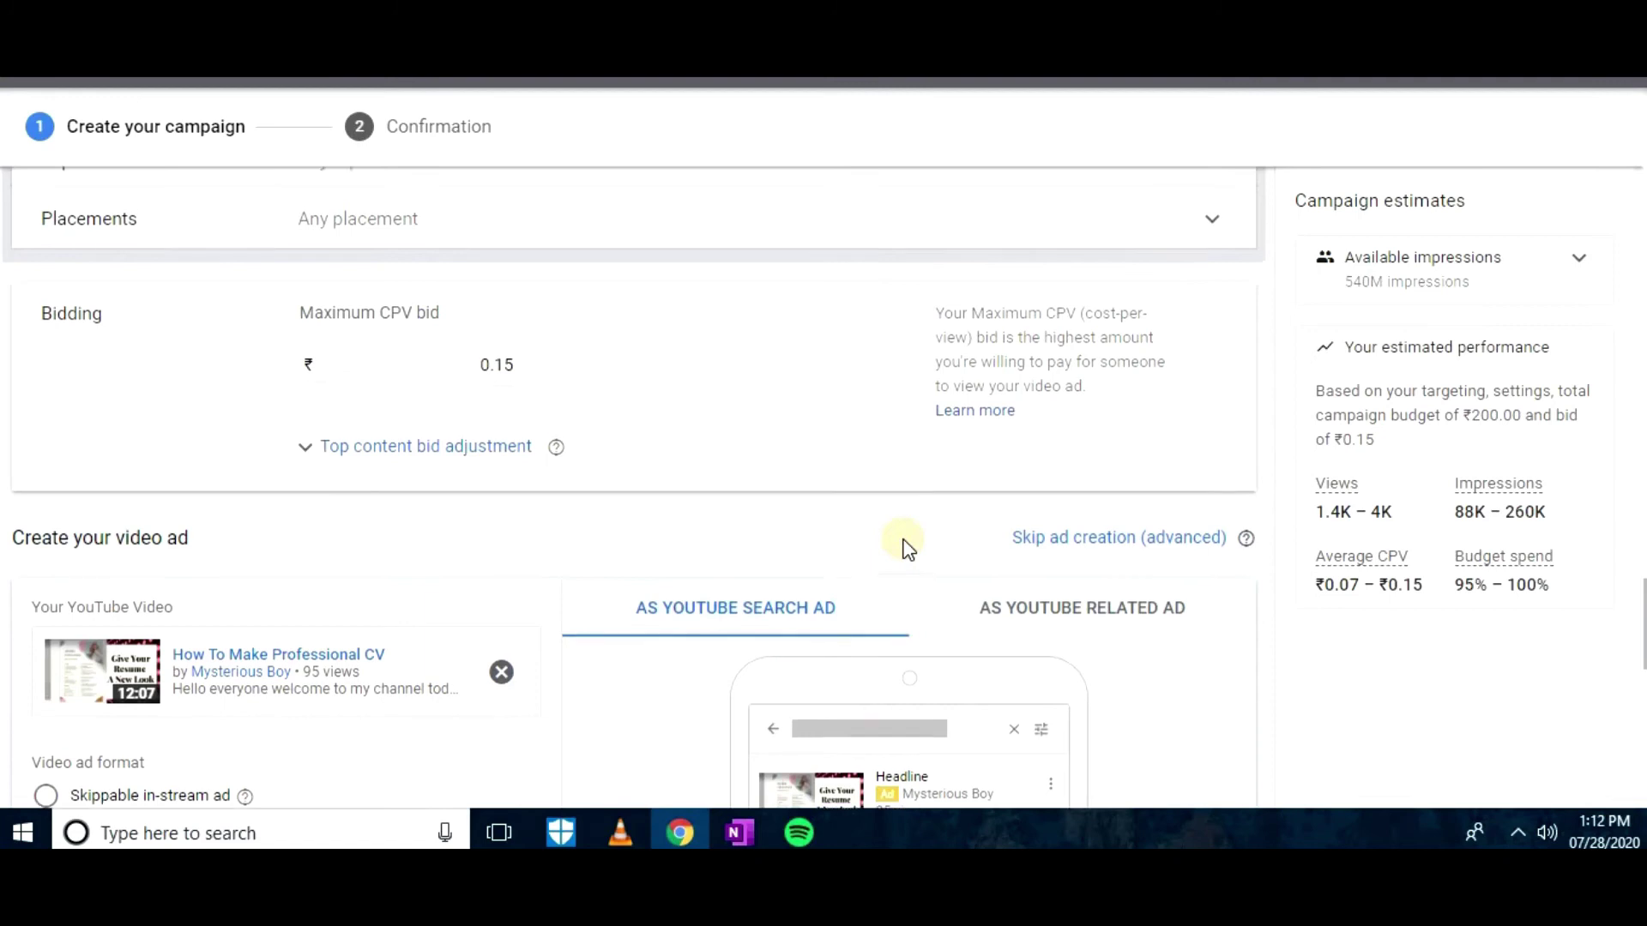
# Try campaign end dates of Aug 2 and Aug 4, 2020, and restore the end date to Jul 31, 2020
pyautogui.scroll(20, 903, 545)
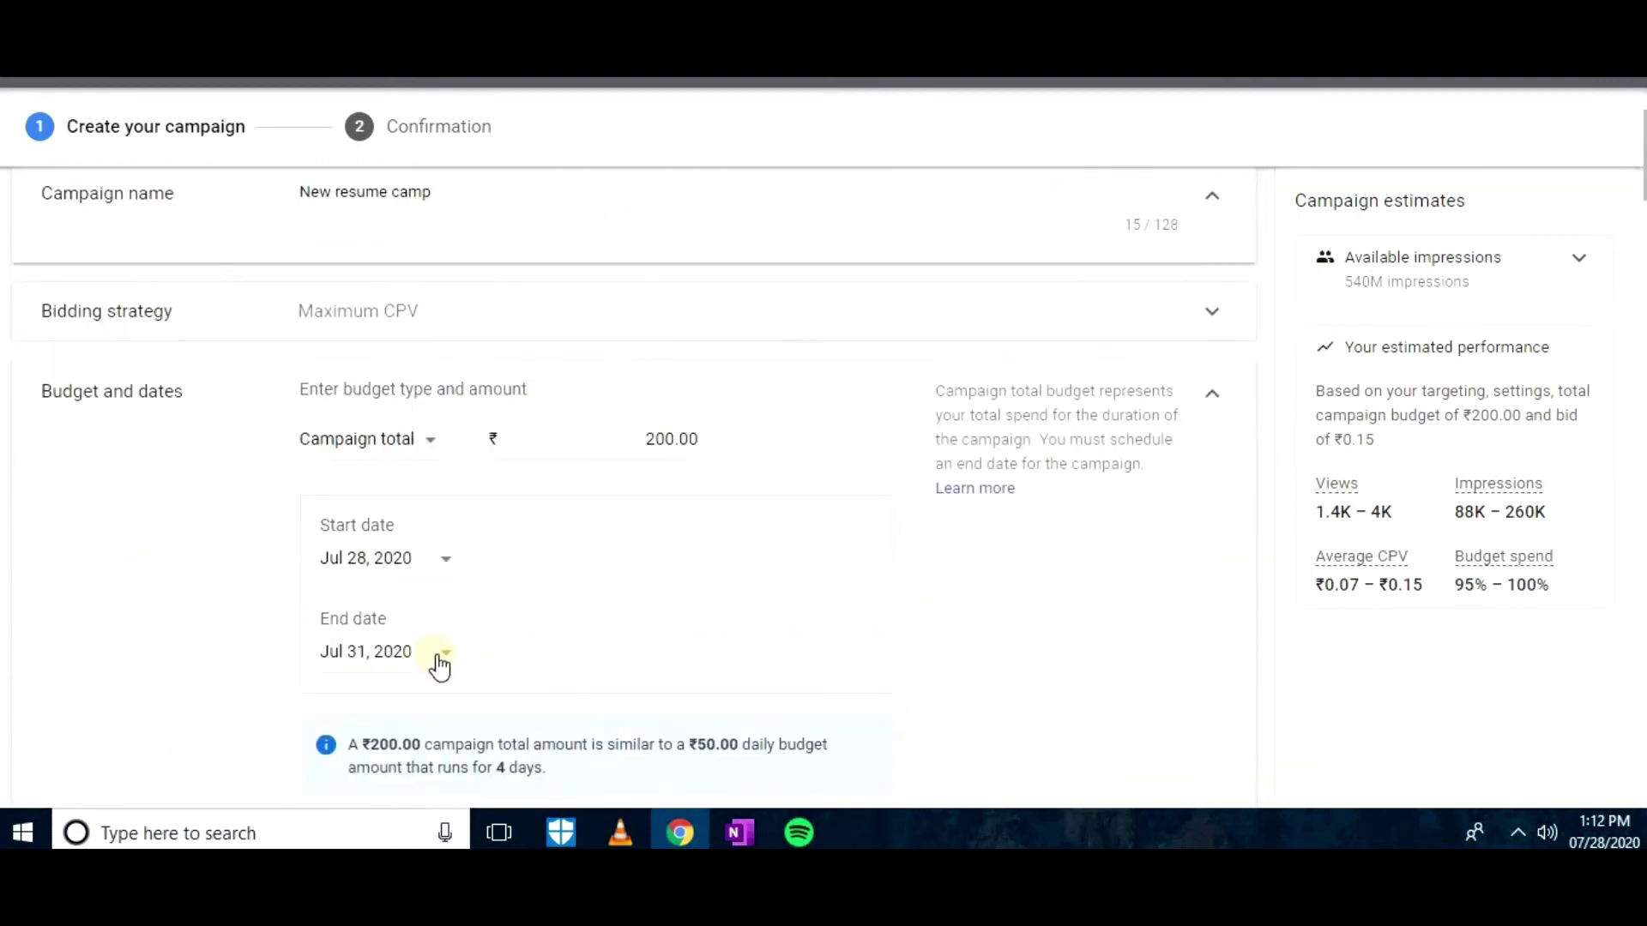
pyautogui.click(442, 656)
pyautogui.click(353, 656)
pyautogui.click(377, 656)
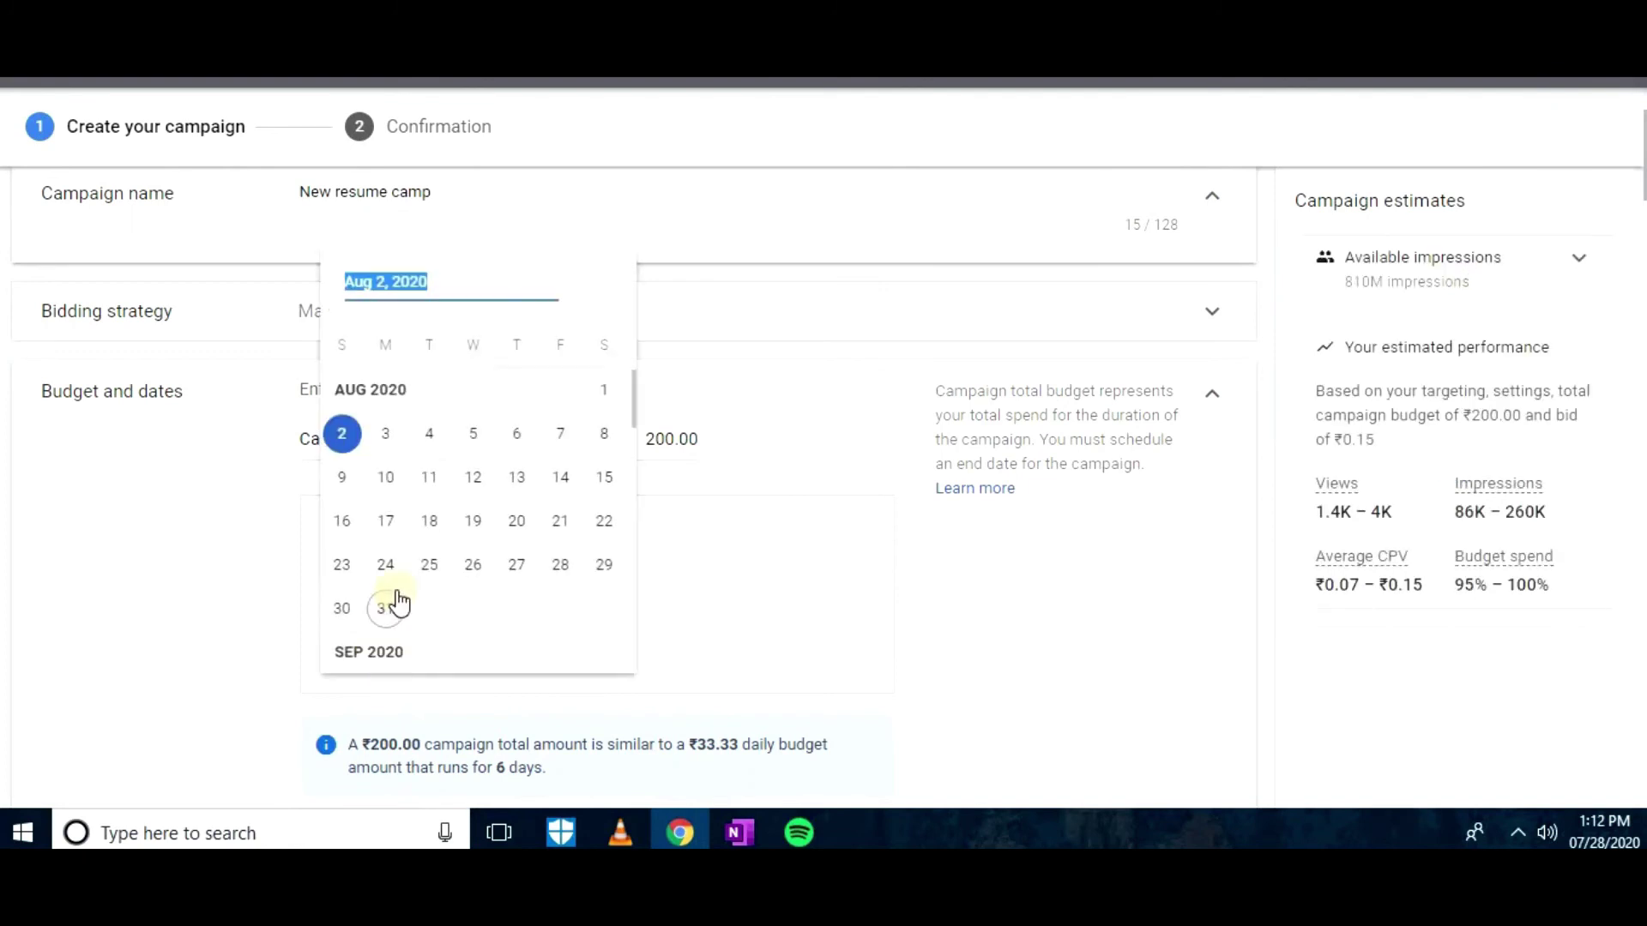
pyautogui.click(438, 446)
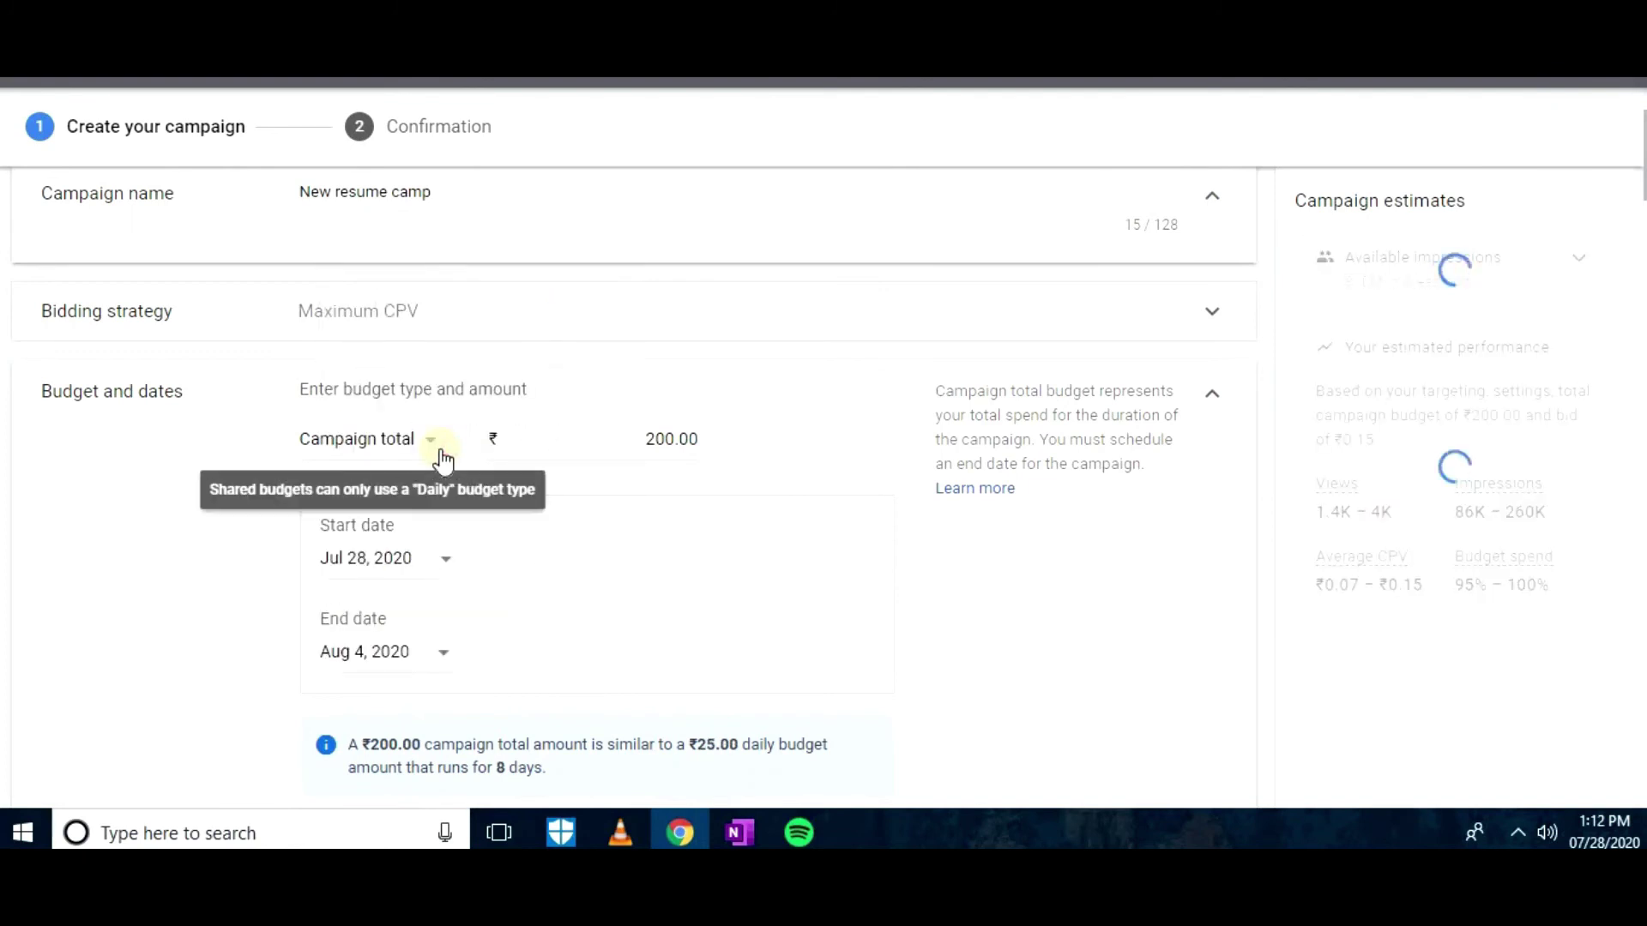
pyautogui.click(427, 656)
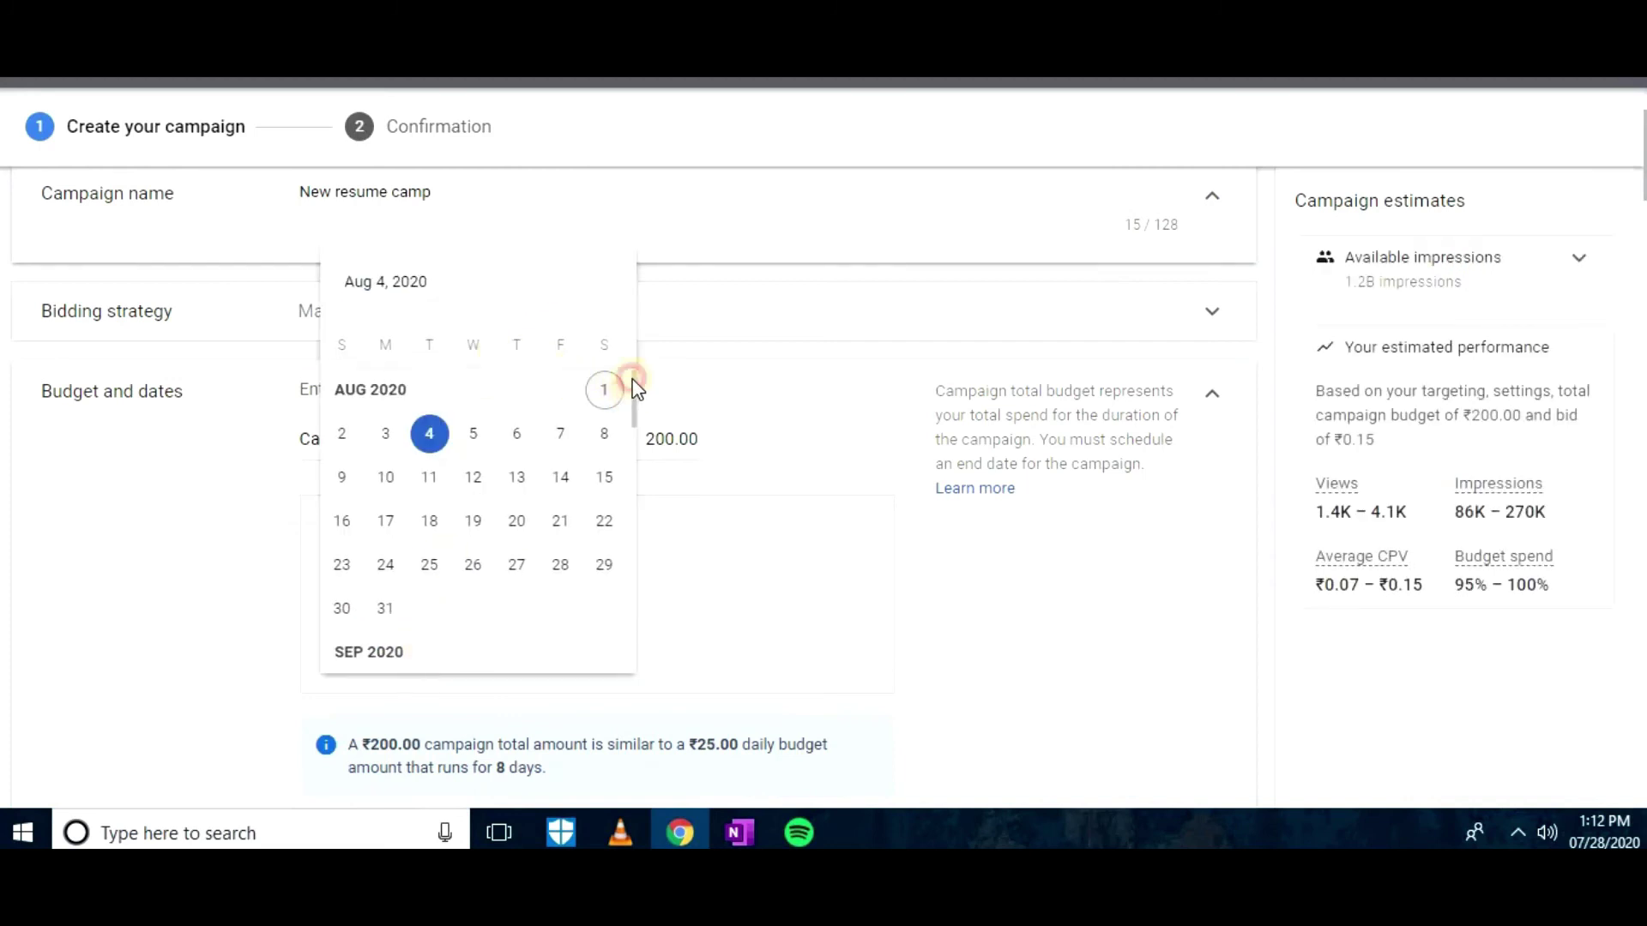
pyautogui.scroll(3, 625, 397)
pyautogui.click(559, 564)
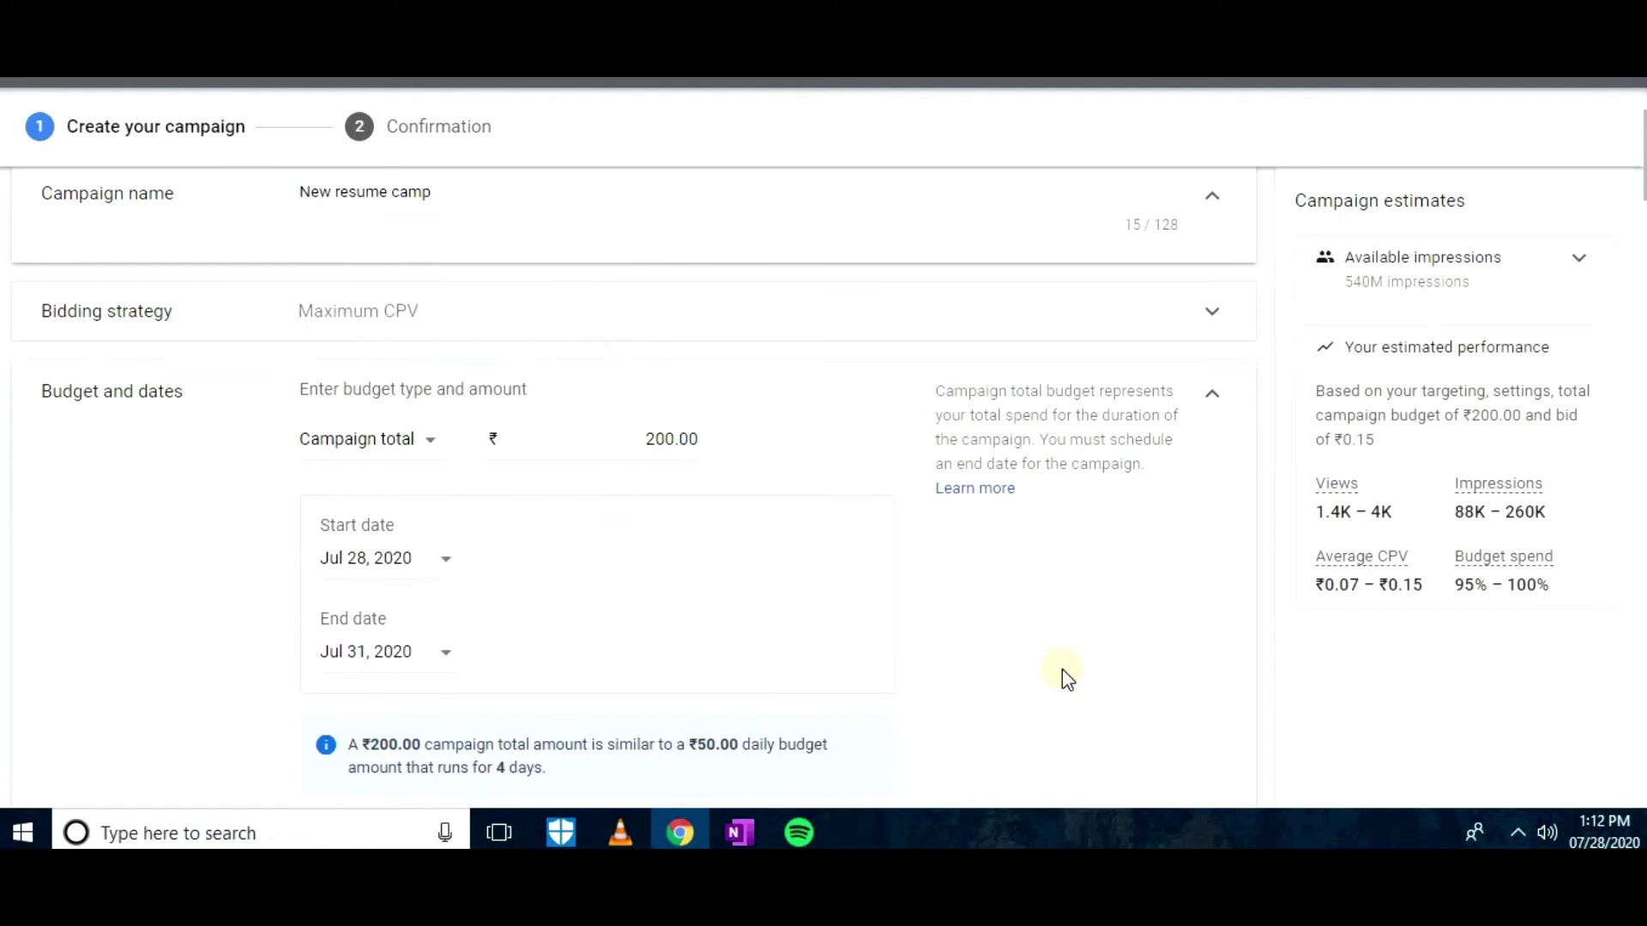
# Collapse the expanded campaign settings from Budget and dates through Languages
pyautogui.click(1212, 393)
pyautogui.click(1211, 427)
pyautogui.click(1212, 461)
pyautogui.click(1215, 522)
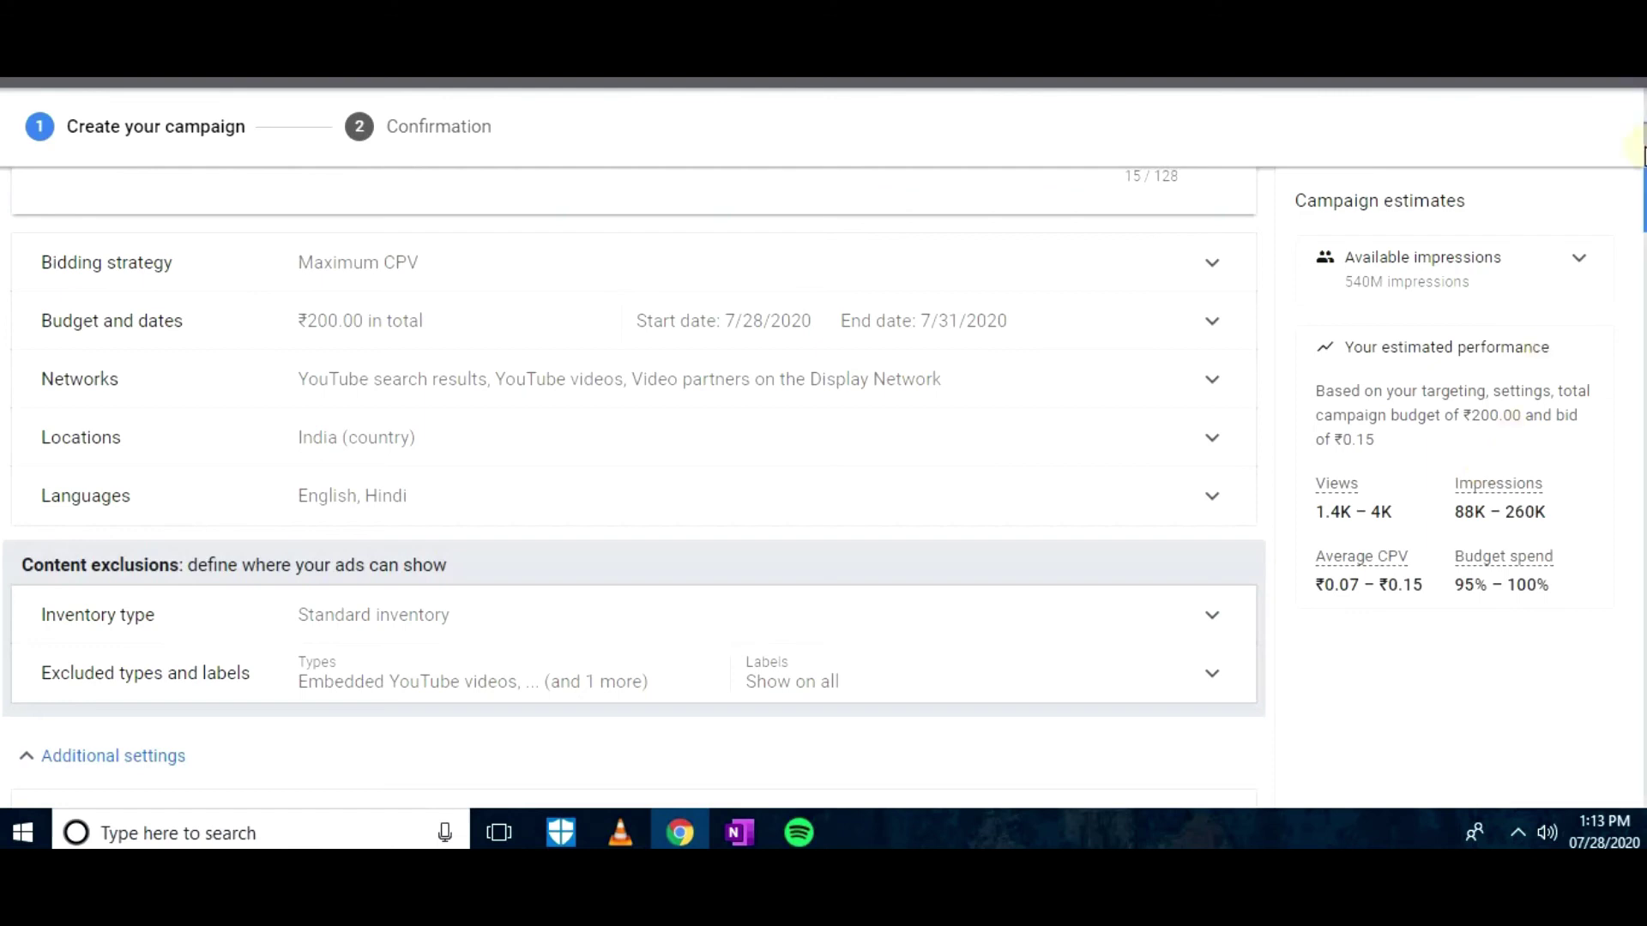
# Enter "how to make professional cv" as the headline of the video discovery ad
pyautogui.scroll(-5, 635, 480)
pyautogui.scroll(-15, 1638, 358)
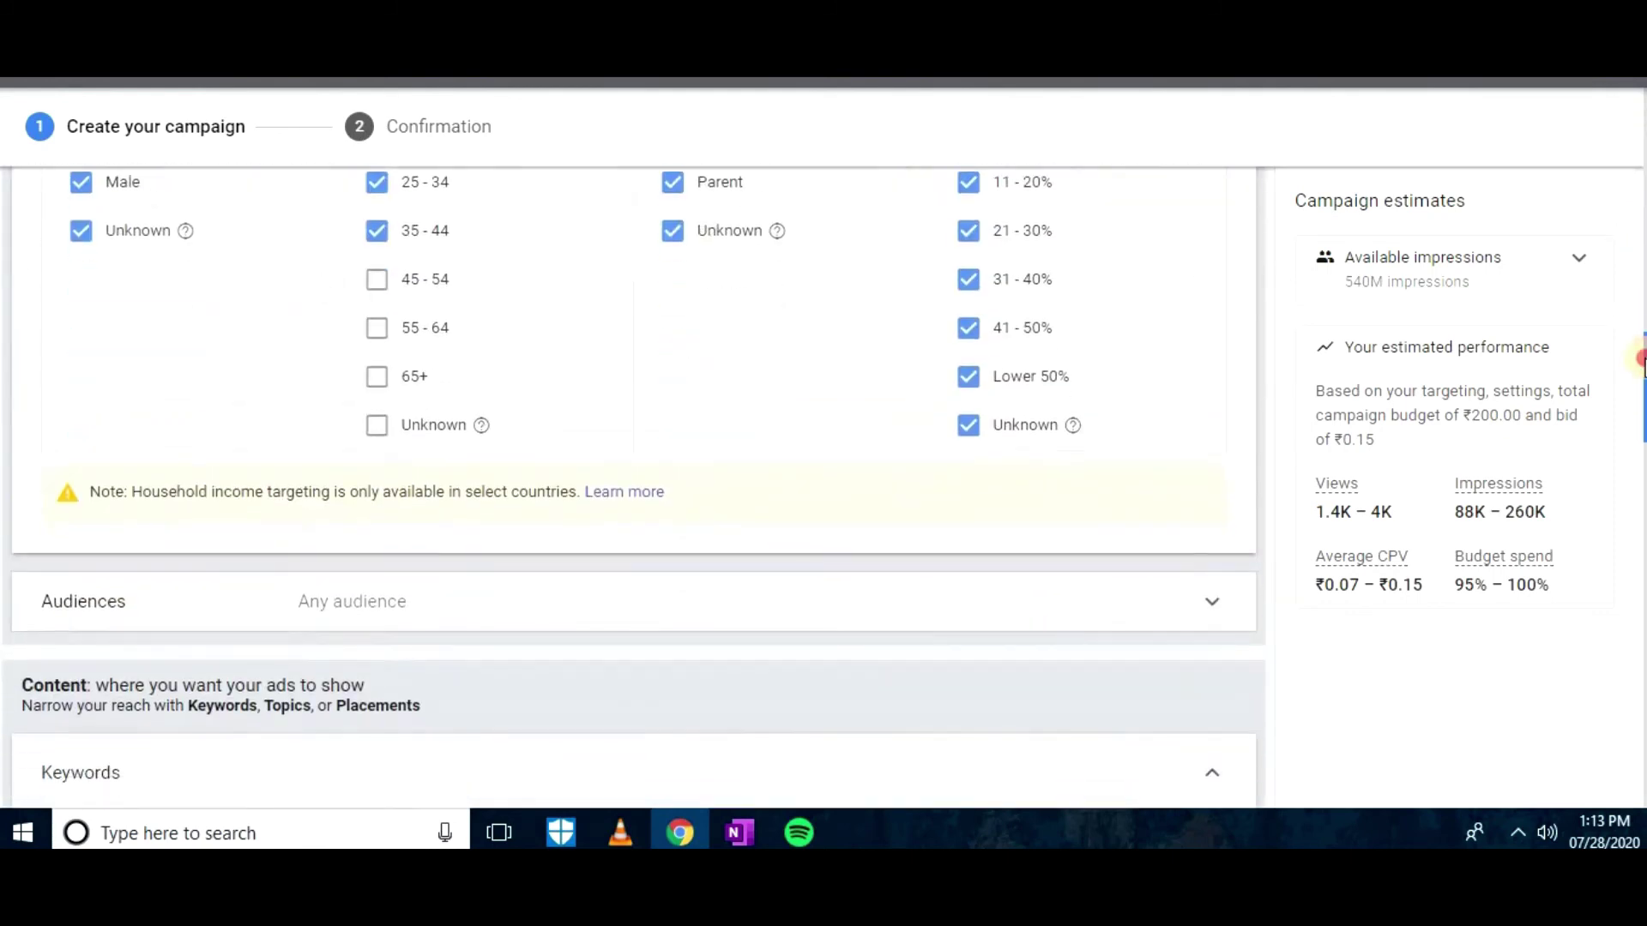
pyautogui.scroll(-3, 1640, 608)
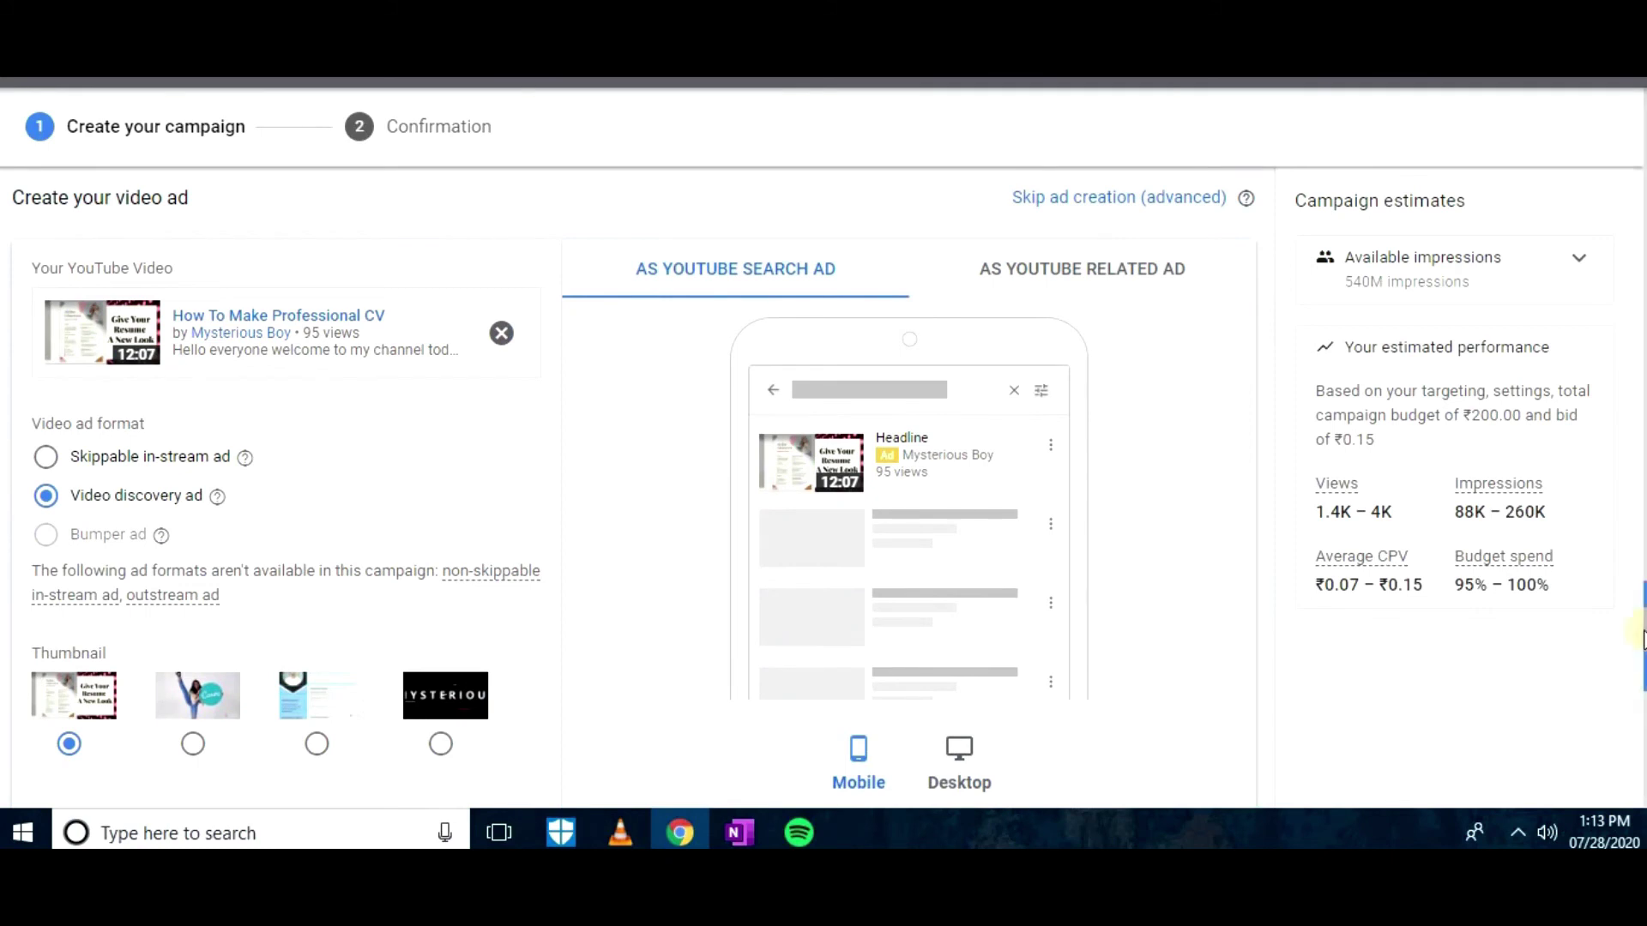
pyautogui.scroll(-5, 500, 489)
pyautogui.click(347, 391)
pyautogui.write('fre')
pyautogui.press('BackSpace')
pyautogui.press('BackSpace')
pyautogui.press('BackSpace')
pyautogui.write('hoe ')
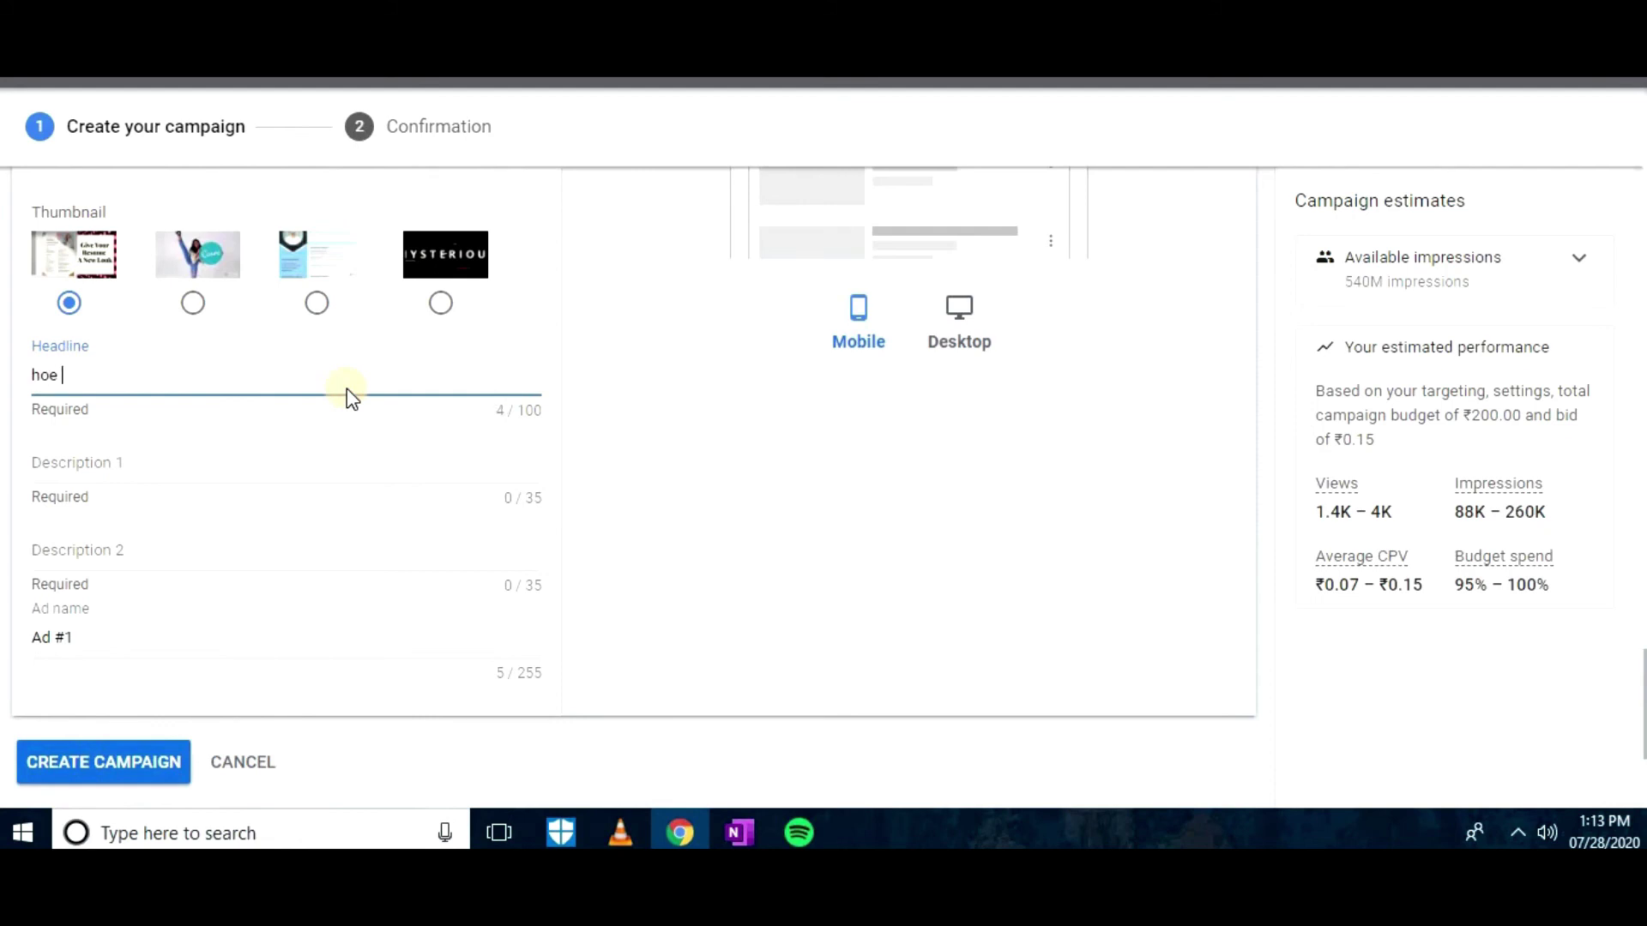
pyautogui.write('to make professional cv')
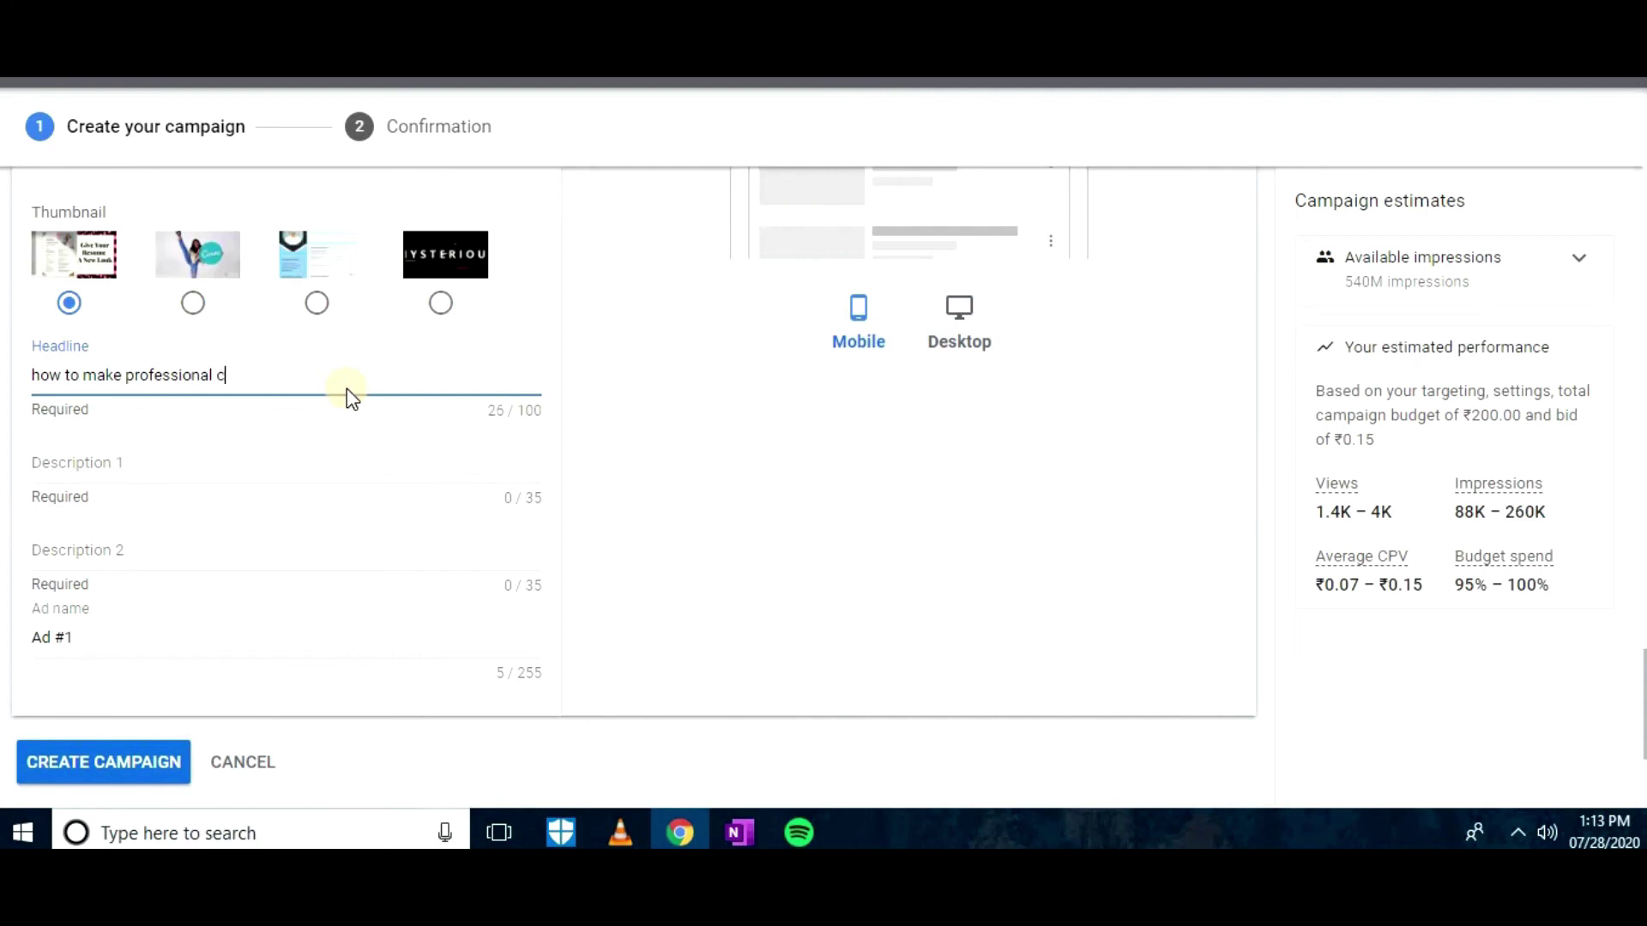
# Enter "make resume" as the video discovery ad's Description 1 and move on to Description 2
pyautogui.click(374, 479)
pyautogui.write('make')
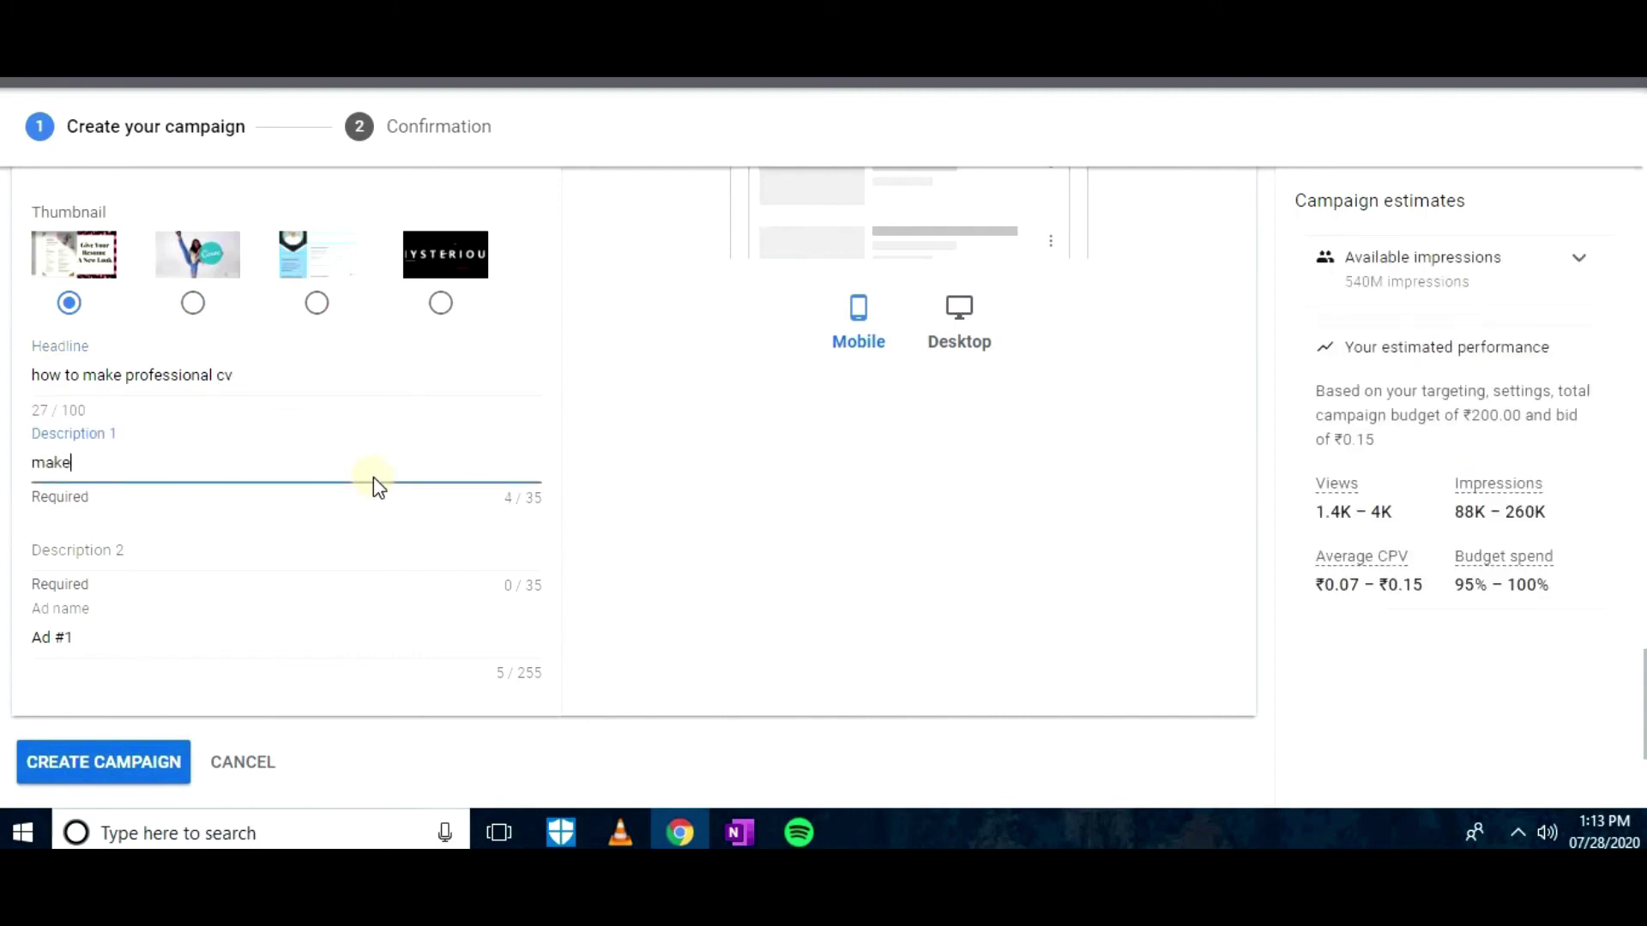
pyautogui.write(' resume')
pyautogui.click(382, 558)
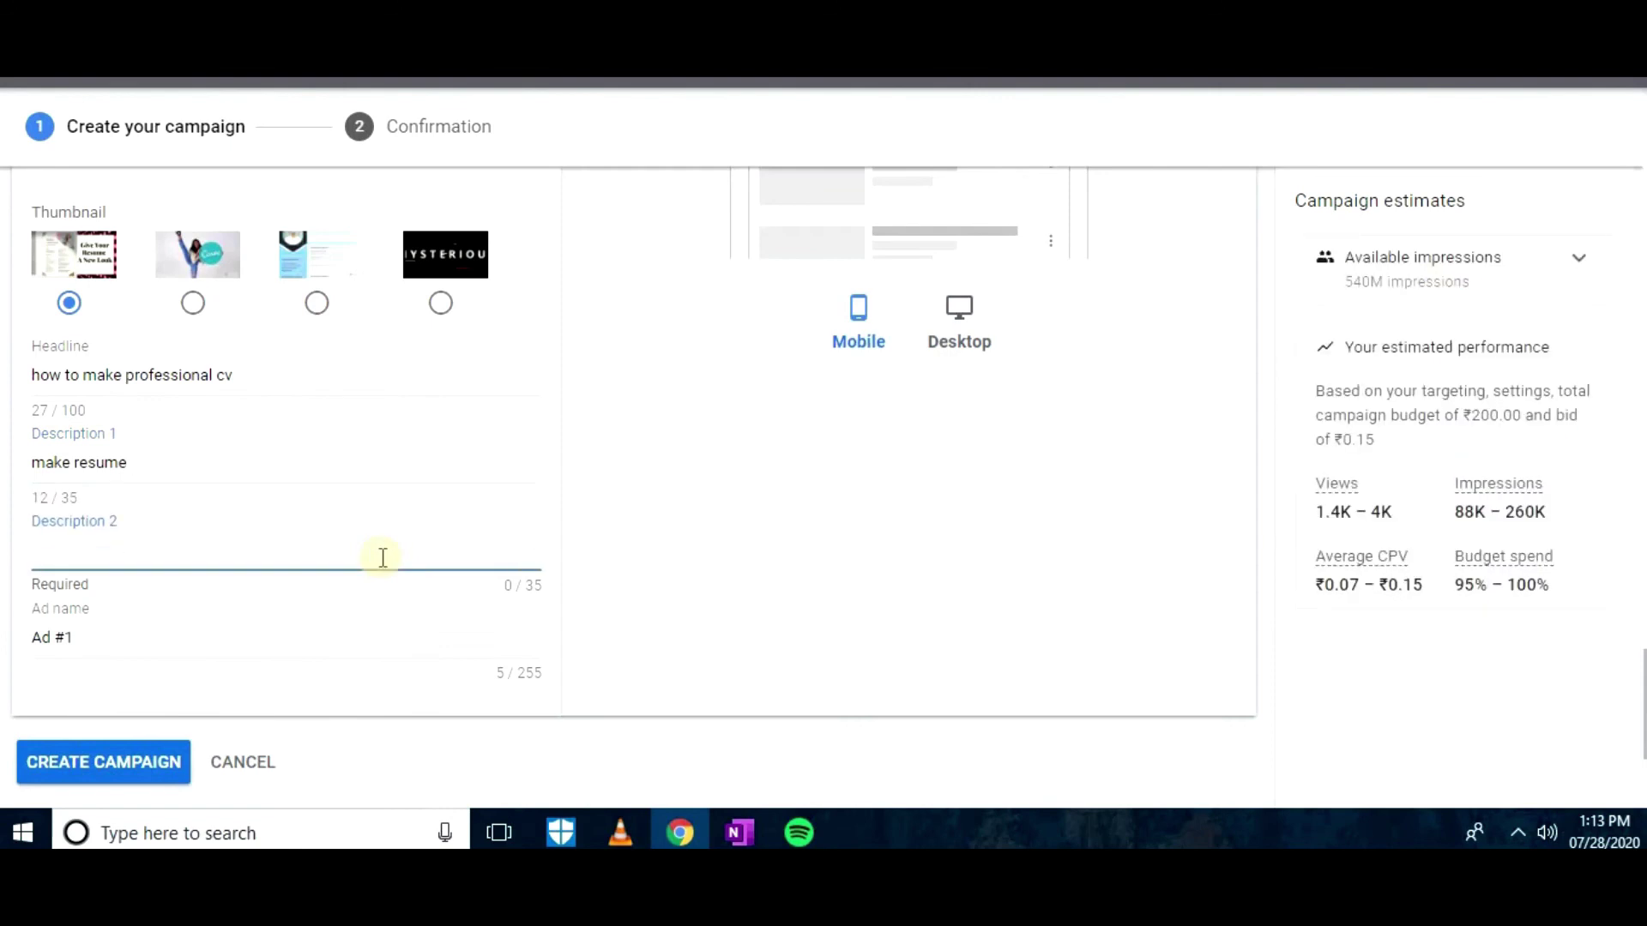
pyautogui.write('free sample of')
pyautogui.press('BackSpace')
pyautogui.press('BackSpace')
pyautogui.press('BackSpace')
pyautogui.press('BackSpace')
pyautogui.press('BackSpace')
pyautogui.press('BackSpace')
pyautogui.press('BackSpace')
pyautogui.press('BackSpace')
pyautogui.press('BackSpace')
pyautogui.press('BackSpace')
pyautogui.press('BackSpace')
pyautogui.press('BackSpace')
pyautogui.press('BackSpace')
pyautogui.press('BackSpace')
pyautogui.press('BackSpace')
pyautogui.write('free templetes f')
pyautogui.press('BackSpace')
pyautogui.press('BackSpace')
pyautogui.press('BackSpace')
pyautogui.press('BackSpace')
pyautogui.press('BackSpace')
pyautogui.press('BackSpace')
pyautogui.press('BackSpace')
pyautogui.press('BackSpace')
pyautogui.press('BackSpace')
pyautogui.press('BackSpace')
pyautogui.press('BackSpace')
pyautogui.press('BackSpace')
pyautogui.press('BackSpace')
pyautogui.press('BackSpace')
pyautogui.press('BackSpace')
pyautogui.write('make')
pyautogui.press('BackSpace')
pyautogui.press('BackSpace')
pyautogui.press('BackSpace')
pyautogui.press('BackSpace')
# Enter "give your resume a new look" as Description 2, then create the campaign and proceed to its ad groups
pyautogui.write('give your resume a new look')
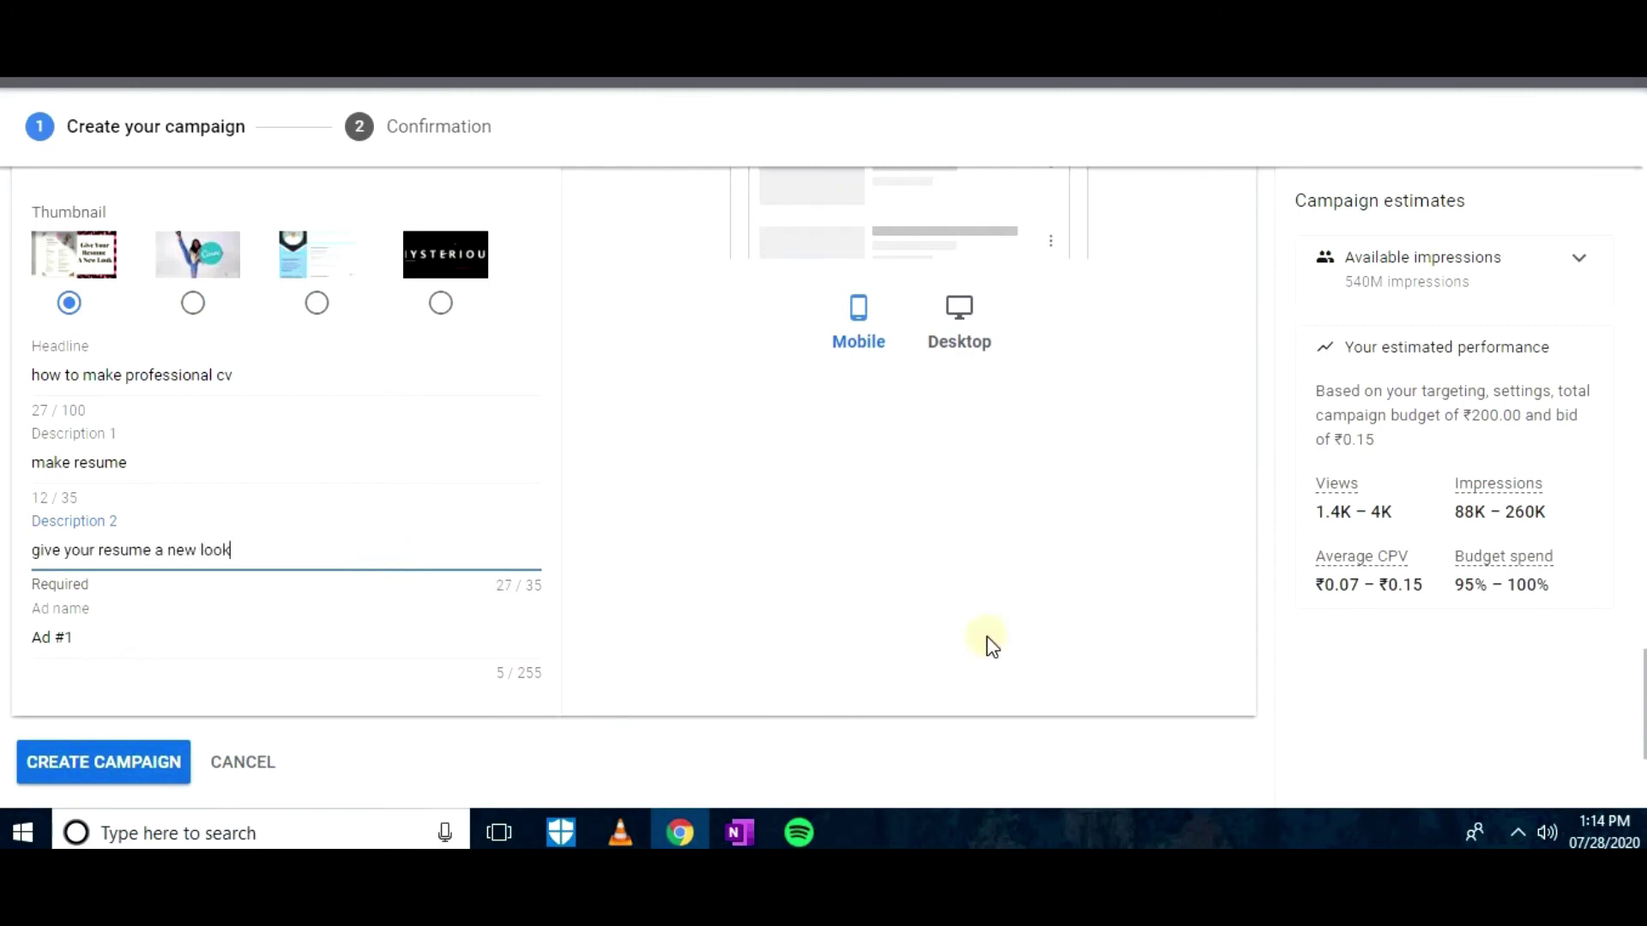
pyautogui.click(86, 766)
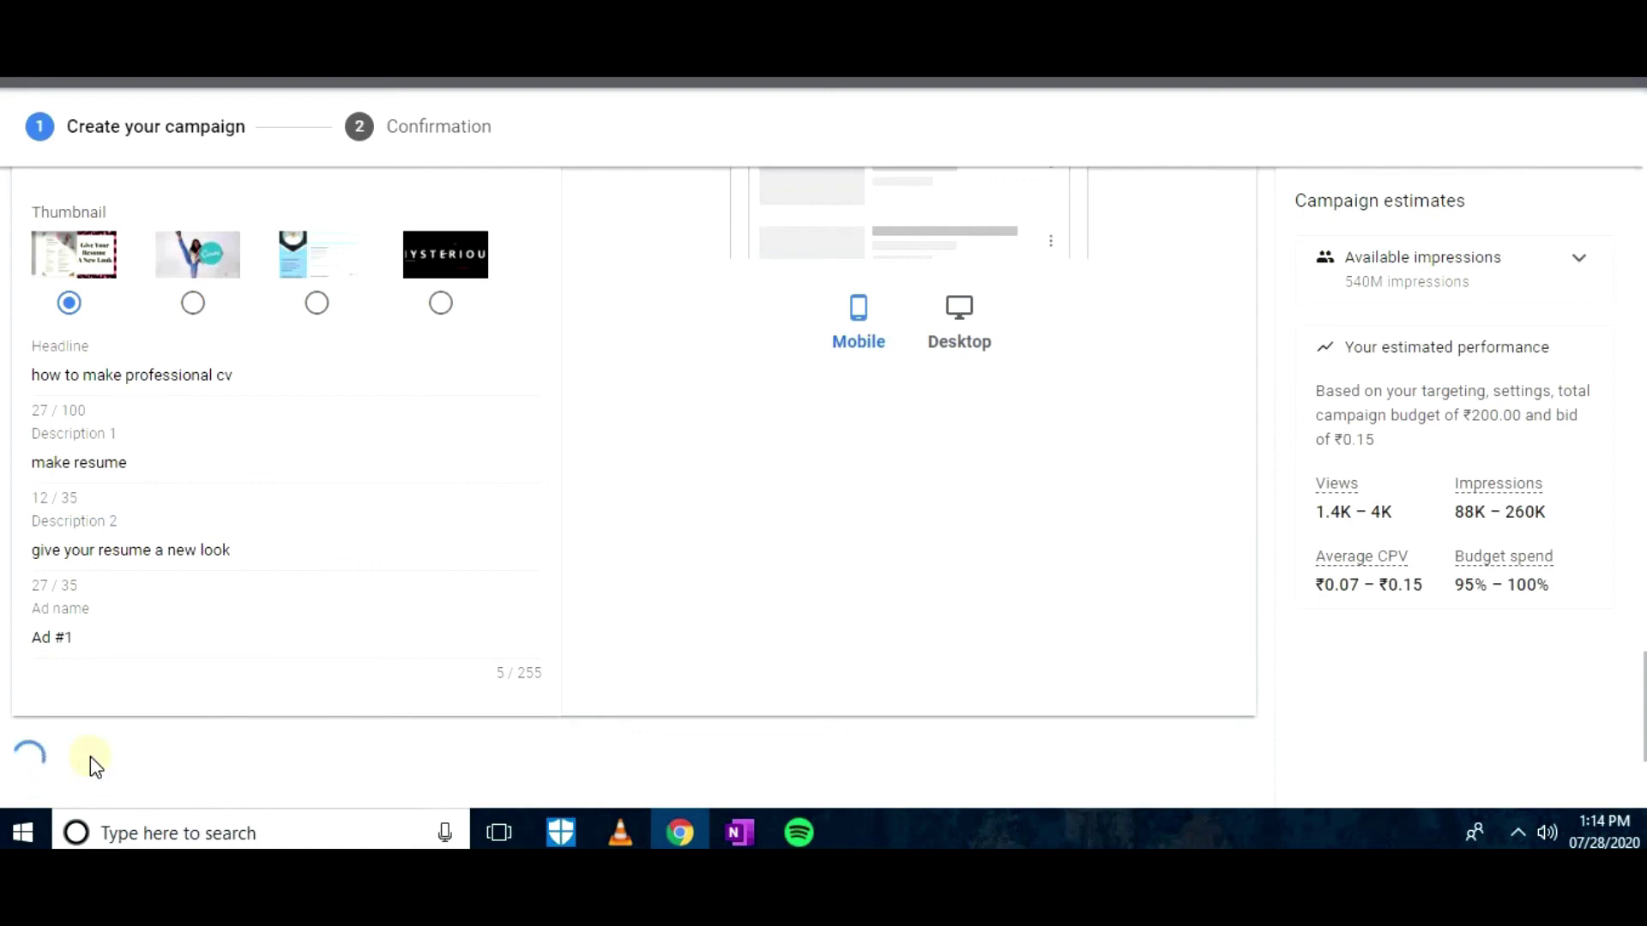
pyautogui.click(394, 665)
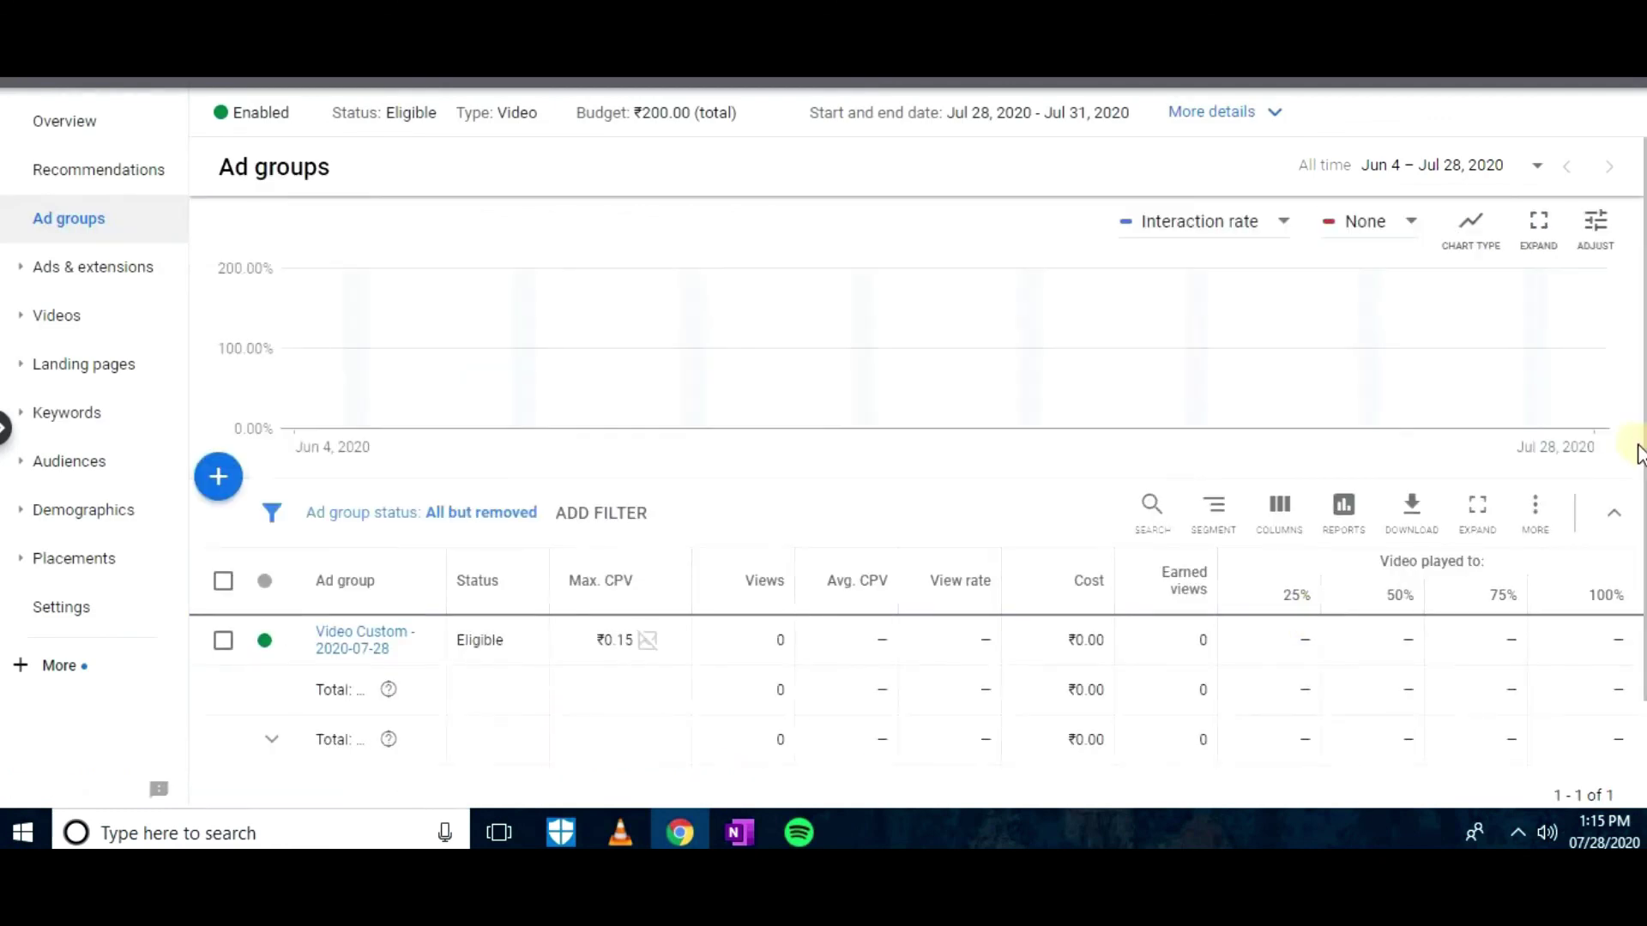
# Set the ad group's maximum CPV to ₹0.20 and save it
pyautogui.scroll(-2, 1640, 446)
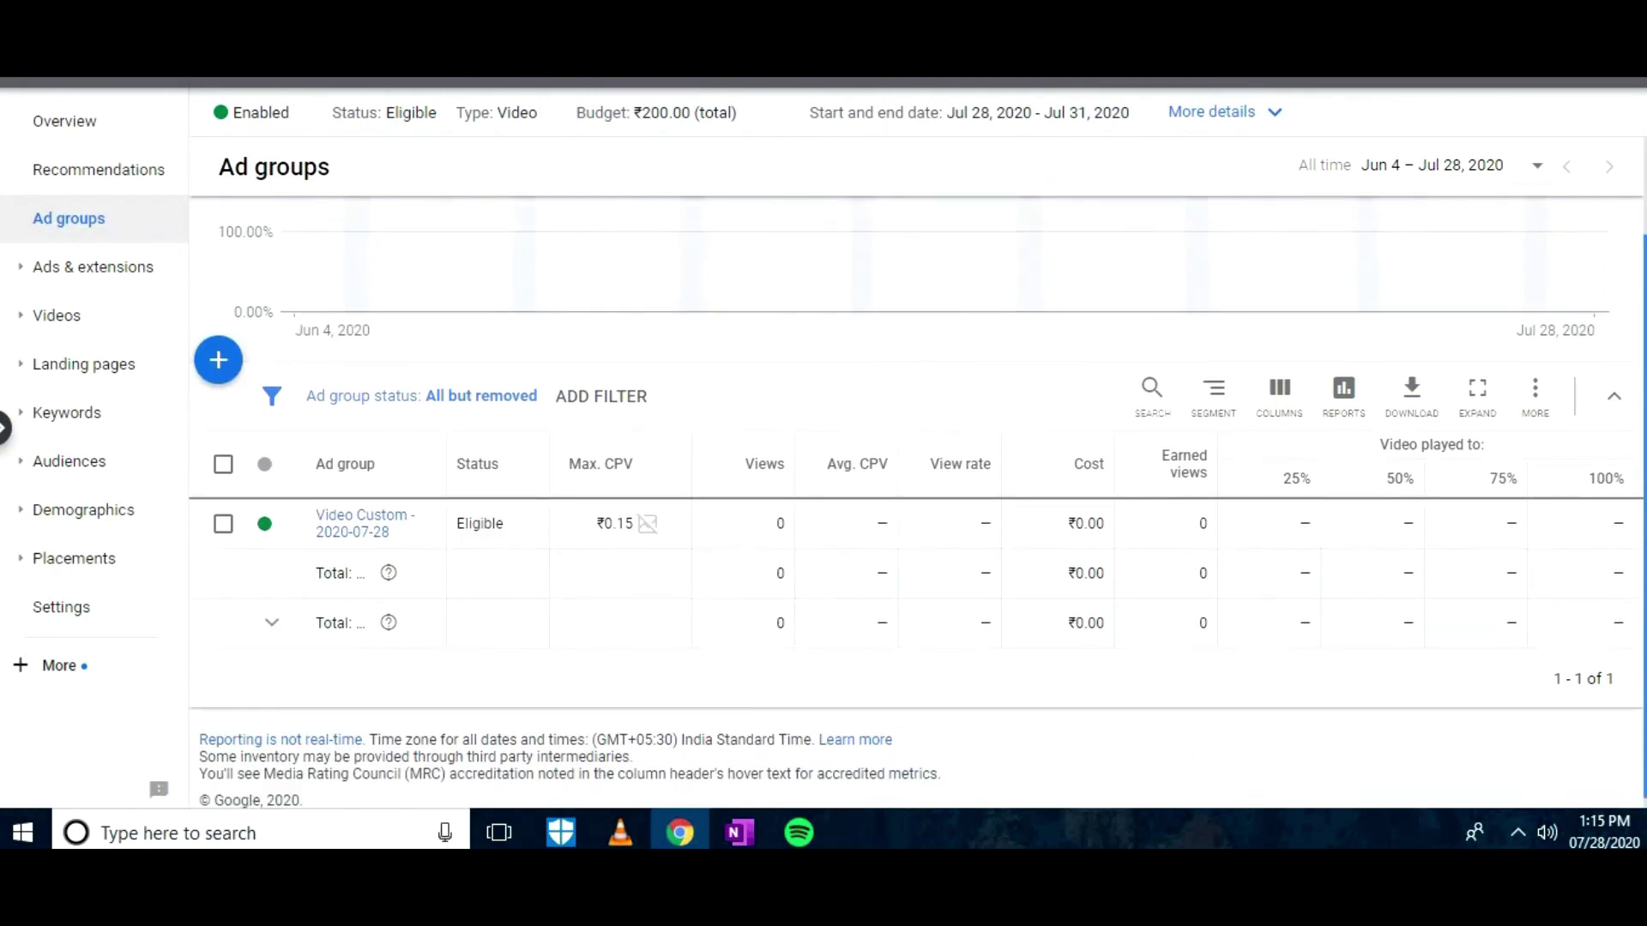
pyautogui.moveTo(654, 534)
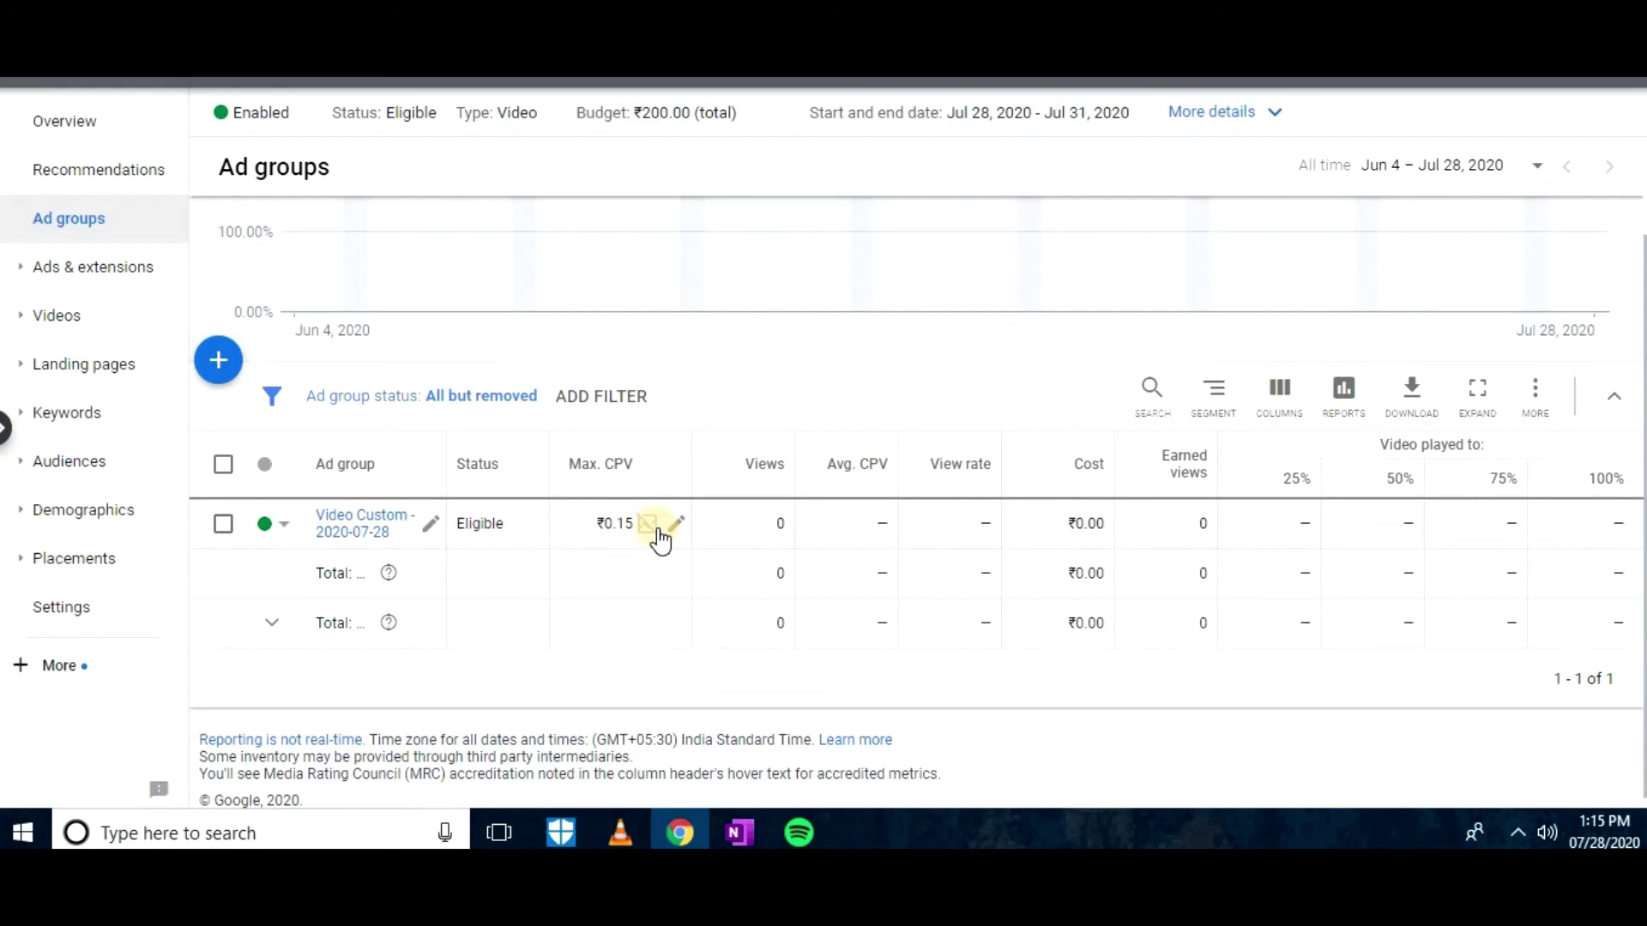
pyautogui.click(658, 528)
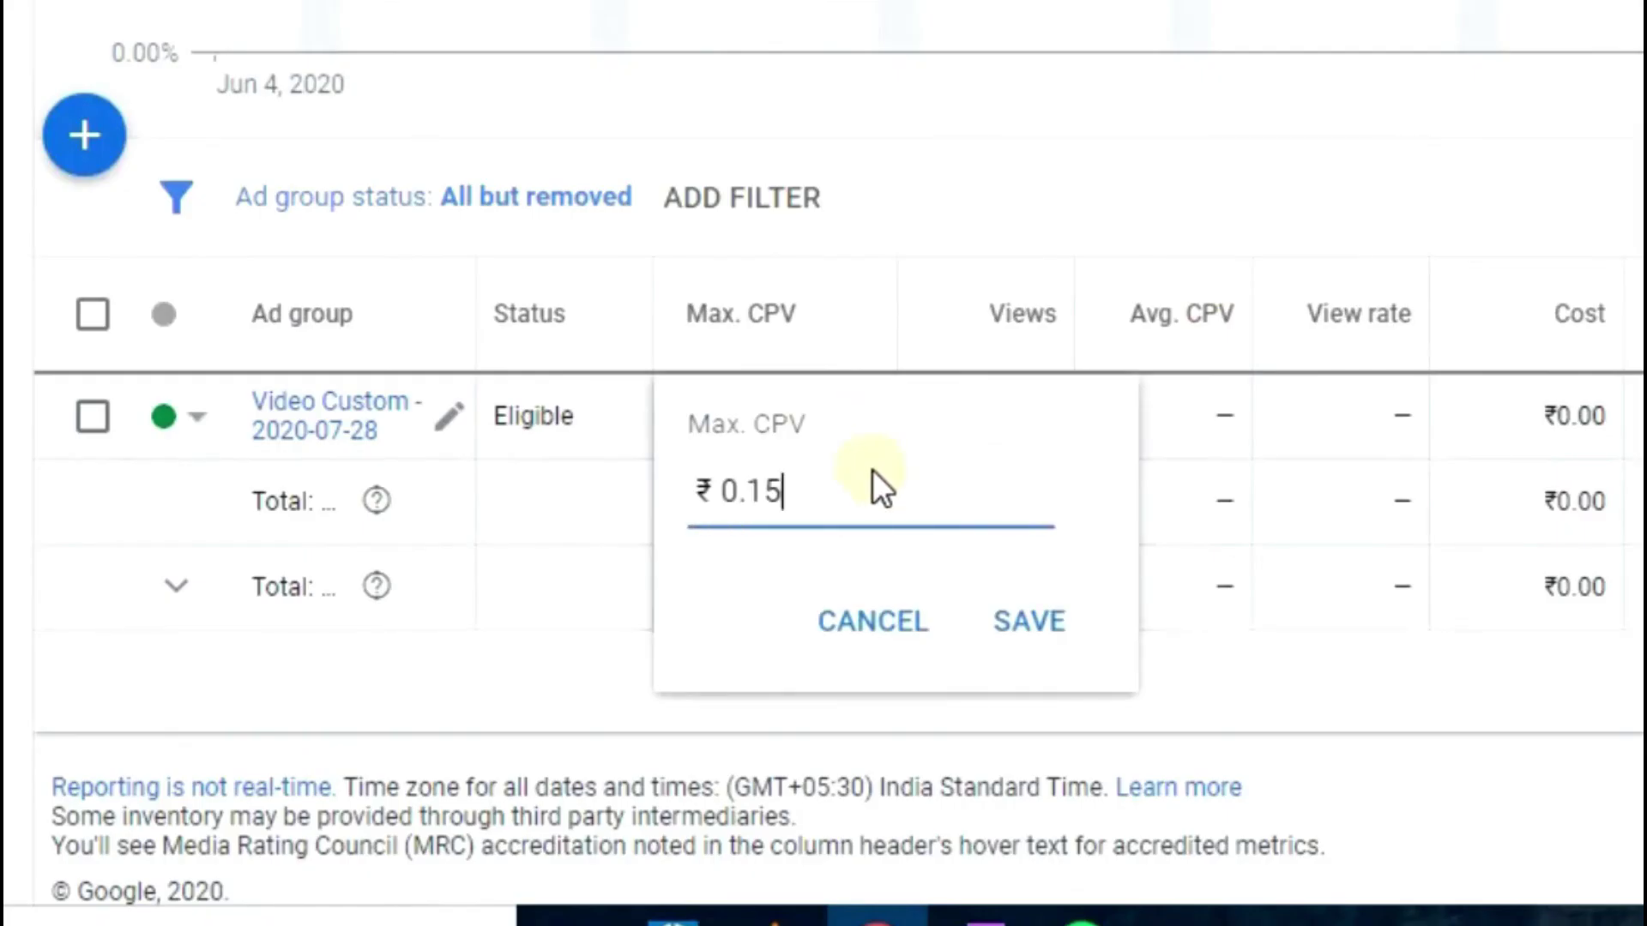
pyautogui.press('BackSpace')
pyautogui.press('BackSpace')
pyautogui.write('20')
pyautogui.click(1026, 625)
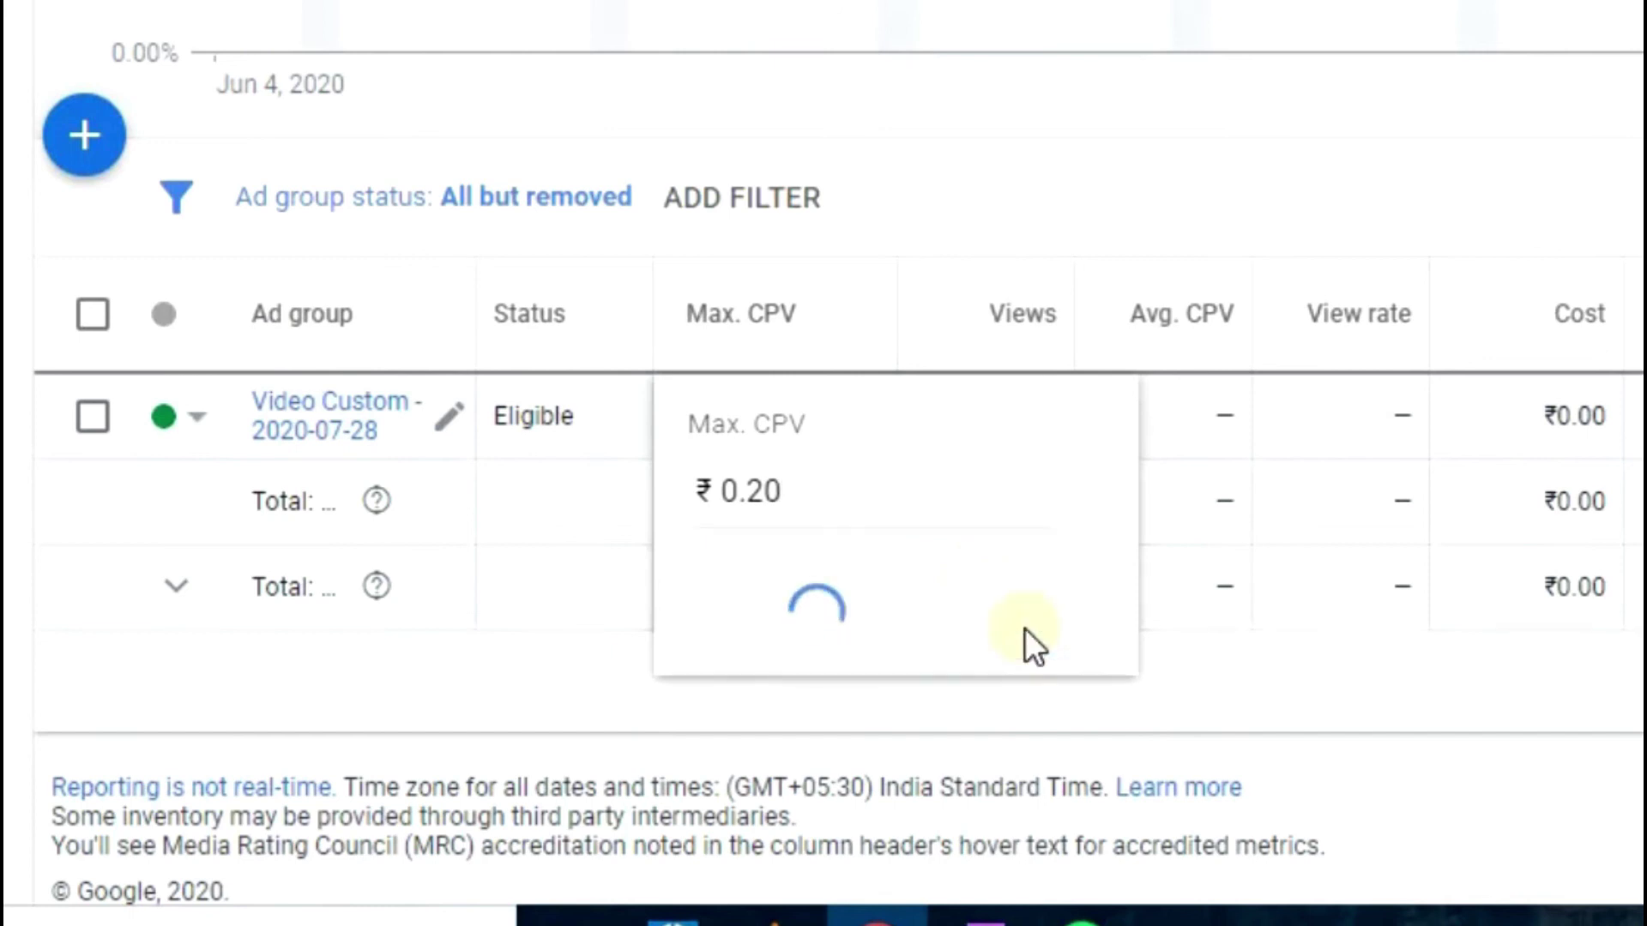